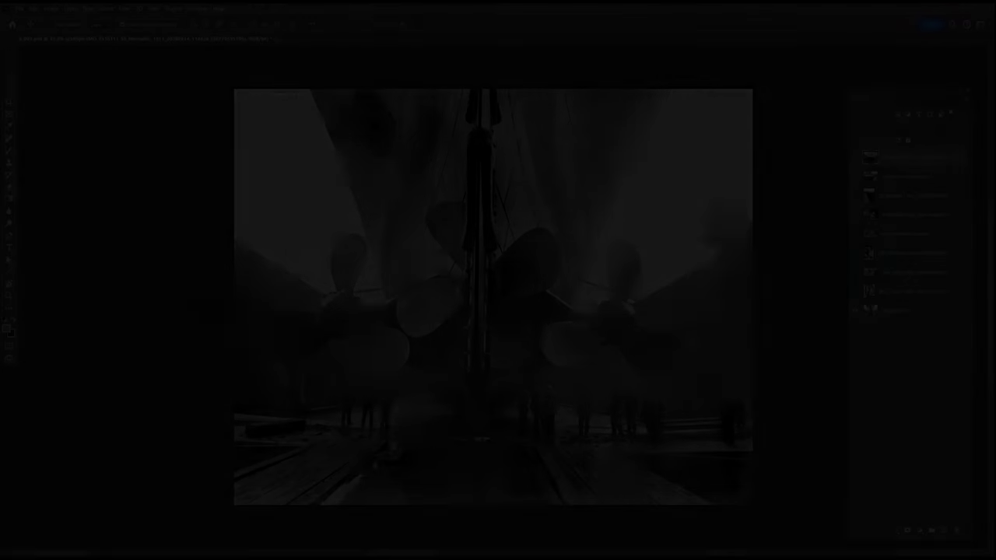
Show the four uppermost reference photo layers over the black-and-white dock photo
scroll(571, 408, up, 3)
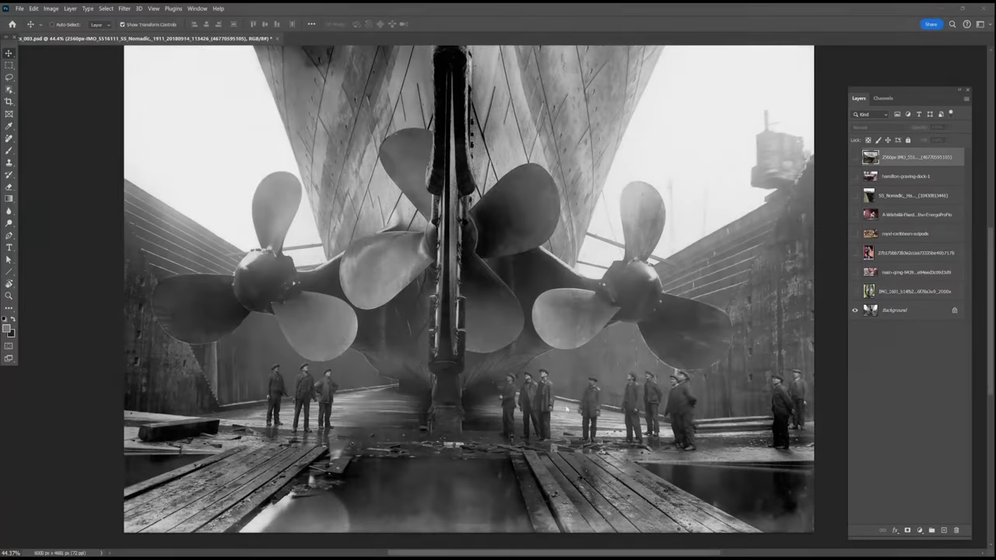
scroll(572, 302, down, 2)
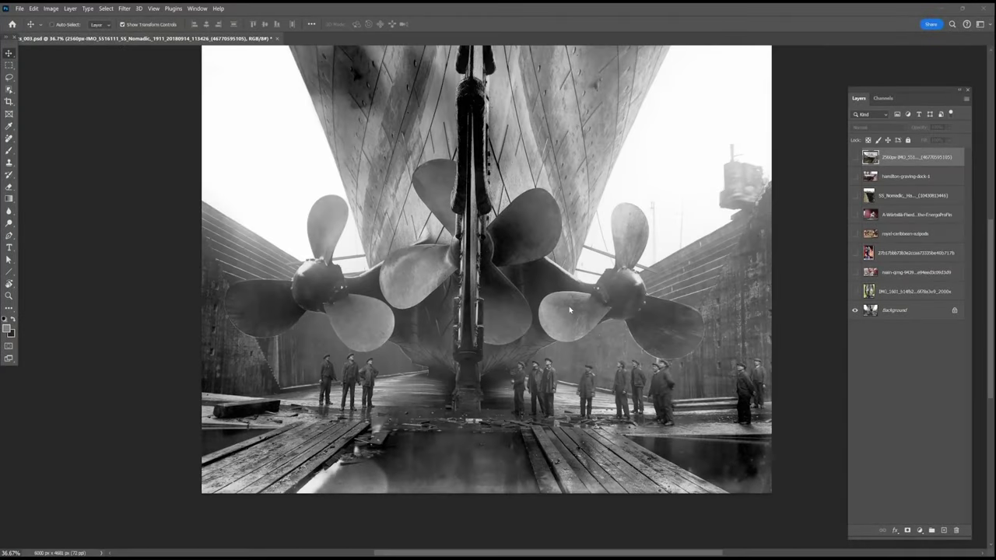
drag(567, 210, 513, 236)
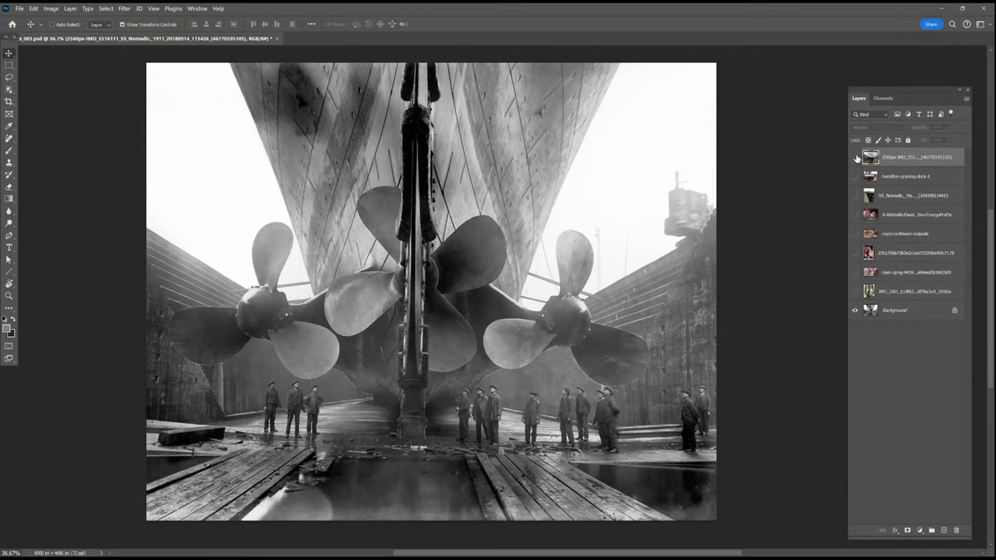
click(855, 157)
click(855, 176)
click(855, 195)
click(855, 214)
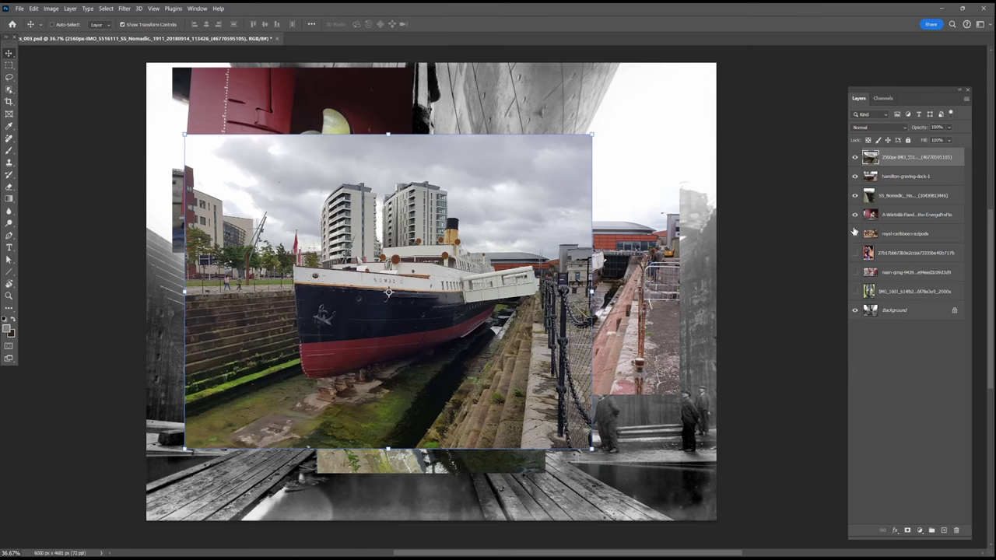
Make the royal-caribbean-azipods layer visible and hide the four reference photo layers above it
drag(855, 158, 855, 195)
click(855, 233)
click(855, 215)
click(855, 216)
click(855, 196)
click(855, 195)
click(855, 177)
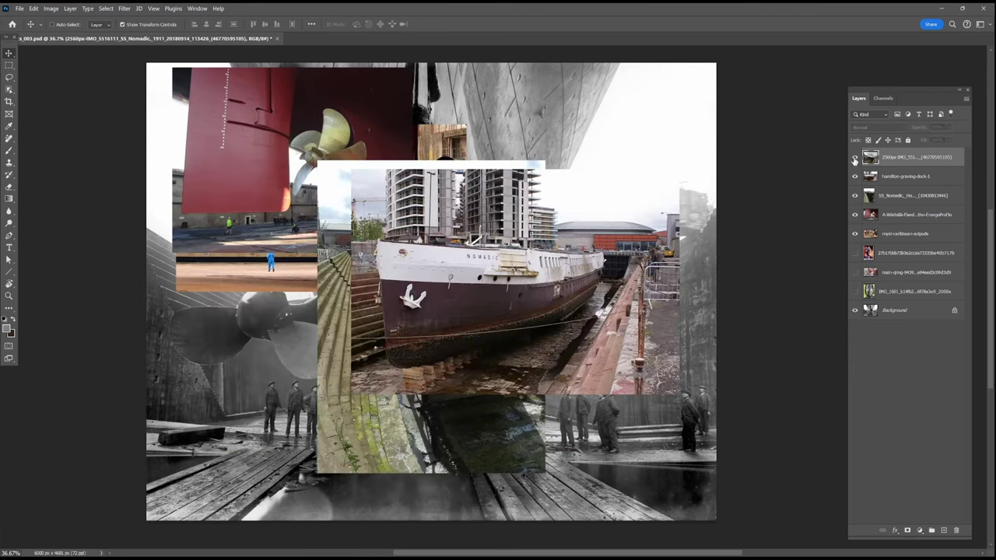
click(855, 157)
drag(850, 204, 855, 217)
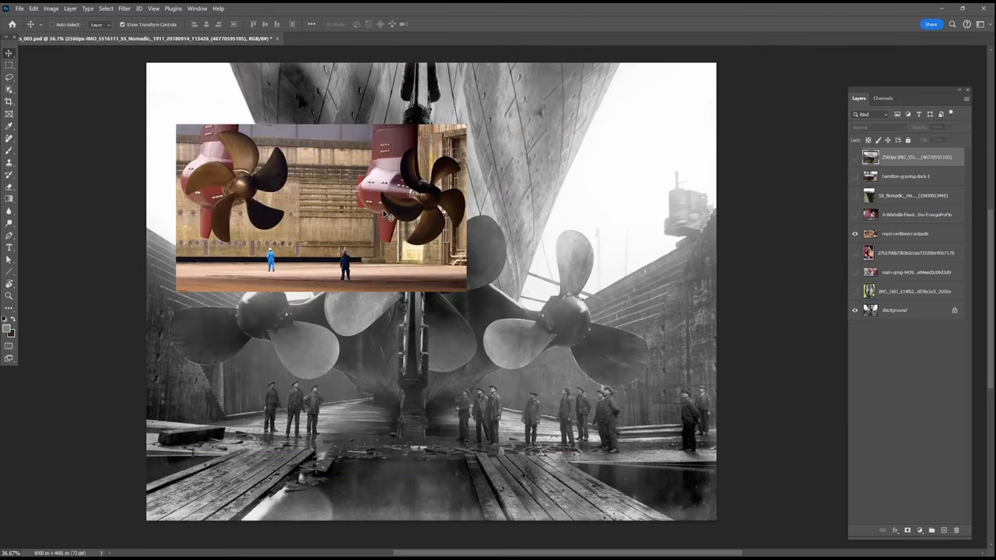
Add a fully desaturating Hue/Saturation layer on top and move the royal-caribbean-azipods photo to the upper middle of the image
click(919, 530)
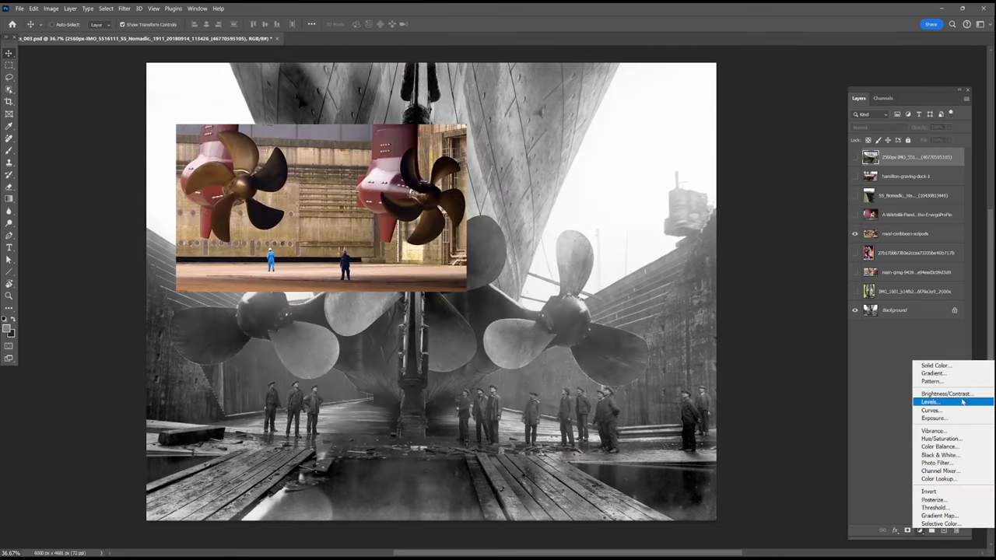
click(933, 438)
drag(719, 252, 651, 254)
click(794, 159)
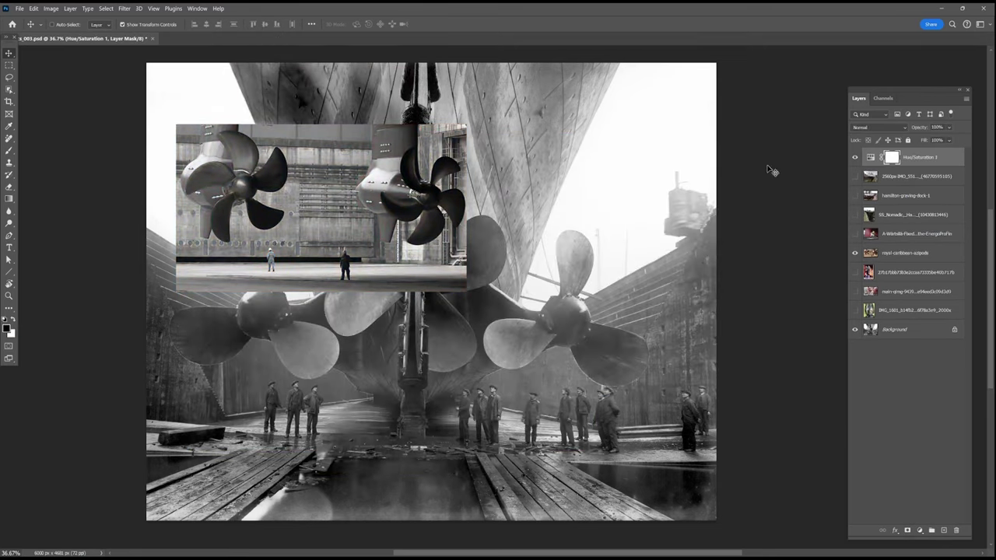
click(912, 259)
drag(364, 198, 474, 160)
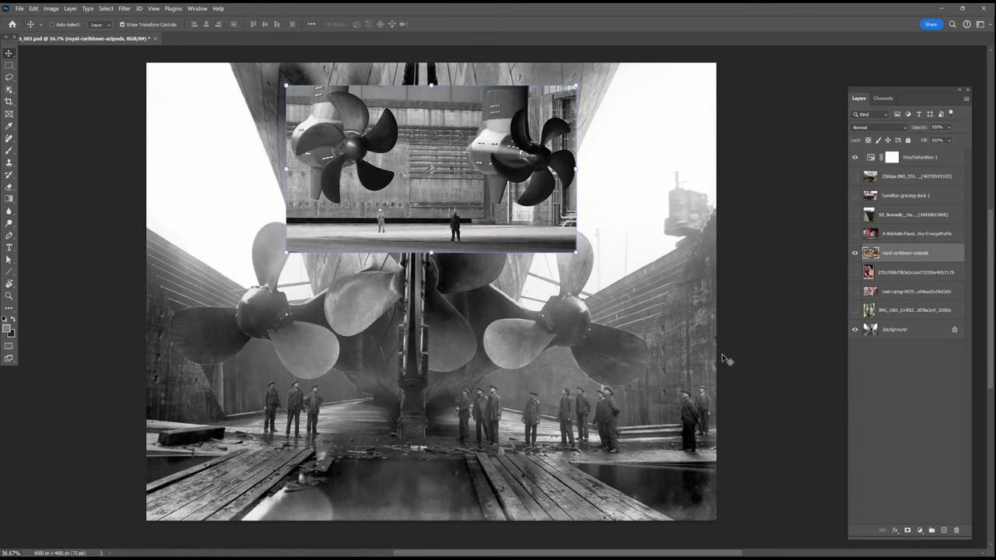
Add a Curves adjustment layer directly above Background, pulling down the shadows while holding the highlights for stronger contrast
click(902, 316)
click(909, 333)
click(919, 530)
click(934, 413)
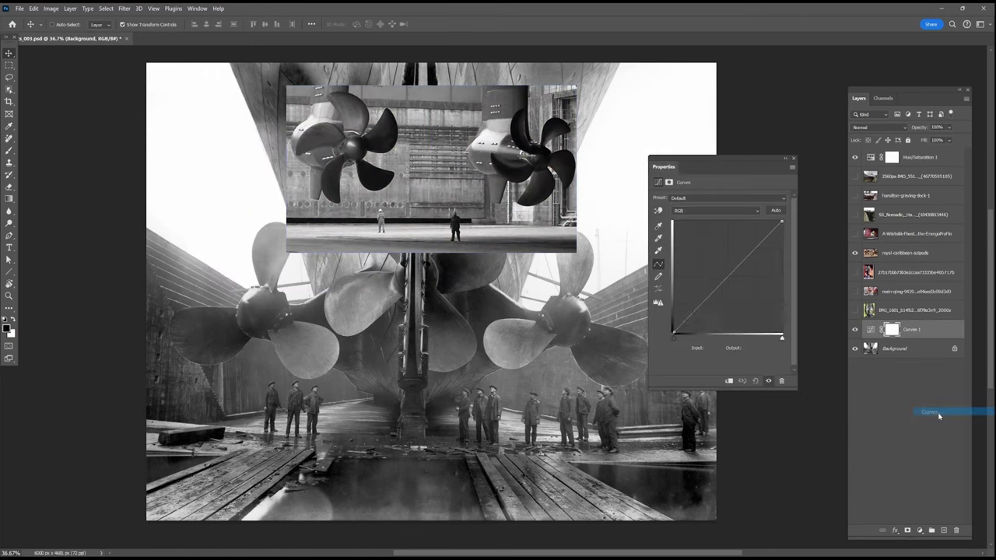
drag(688, 314, 690, 326)
drag(749, 270, 746, 263)
drag(691, 327, 691, 329)
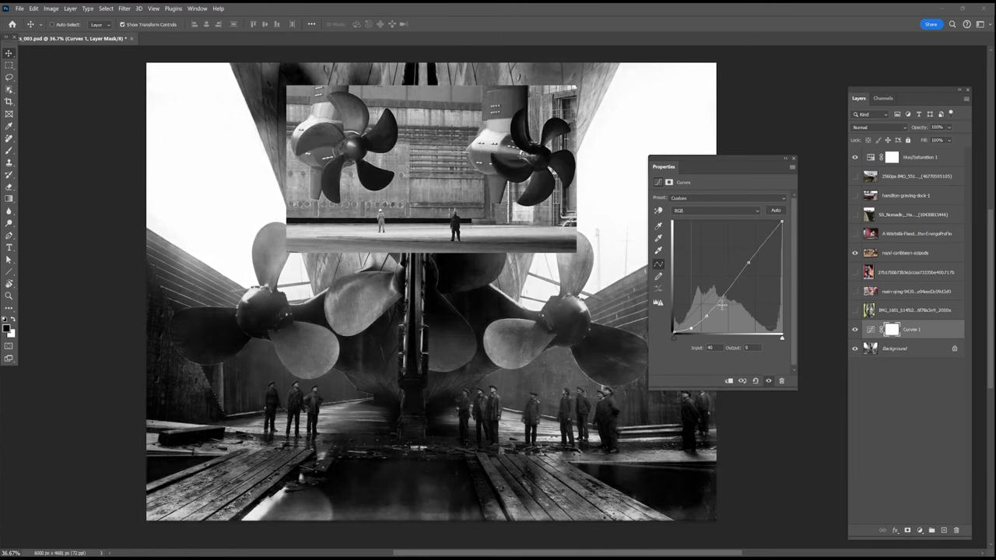
click(709, 319)
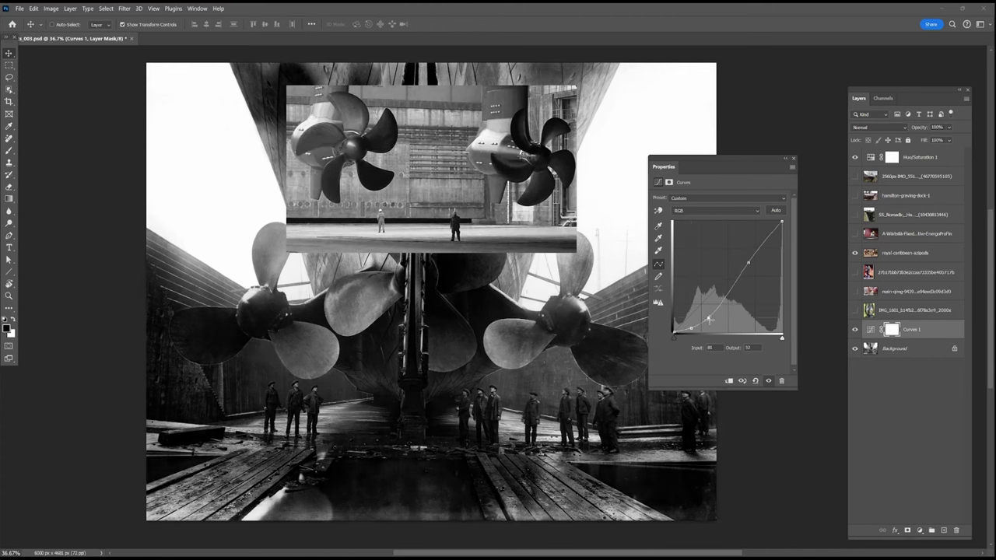
drag(767, 237, 748, 267)
click(794, 160)
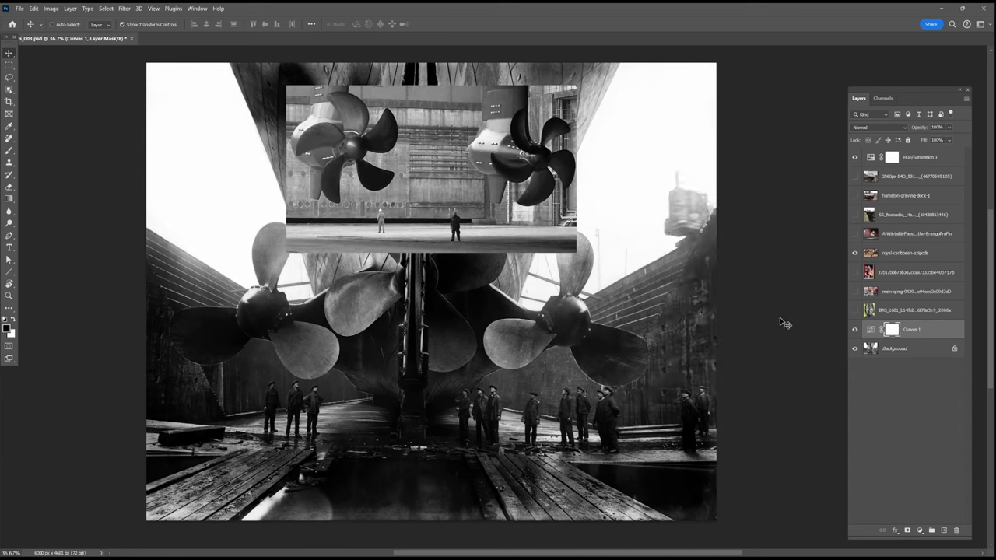
Hide the Hue/Saturation adjustment layer and discard a newly created blank layer
click(855, 157)
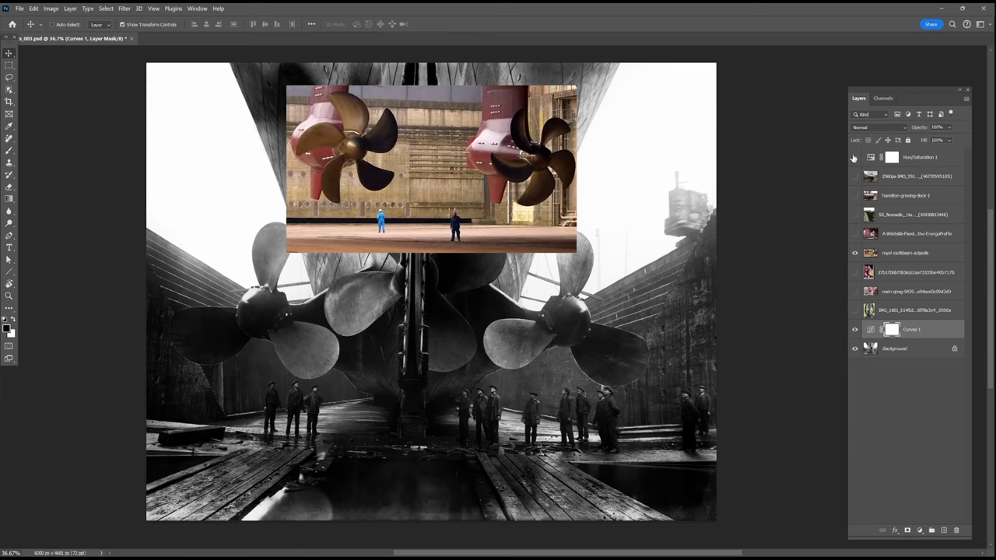
click(914, 421)
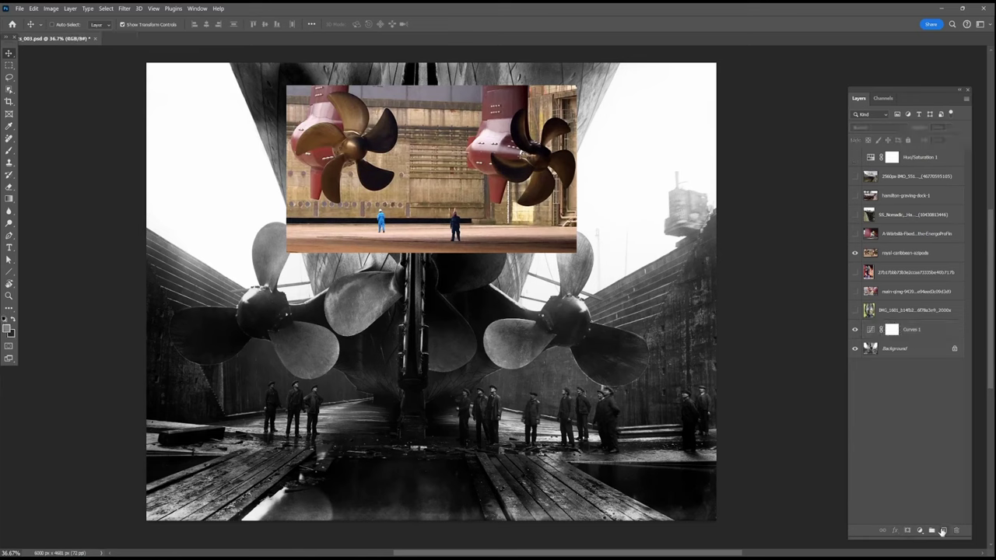
click(943, 530)
click(956, 530)
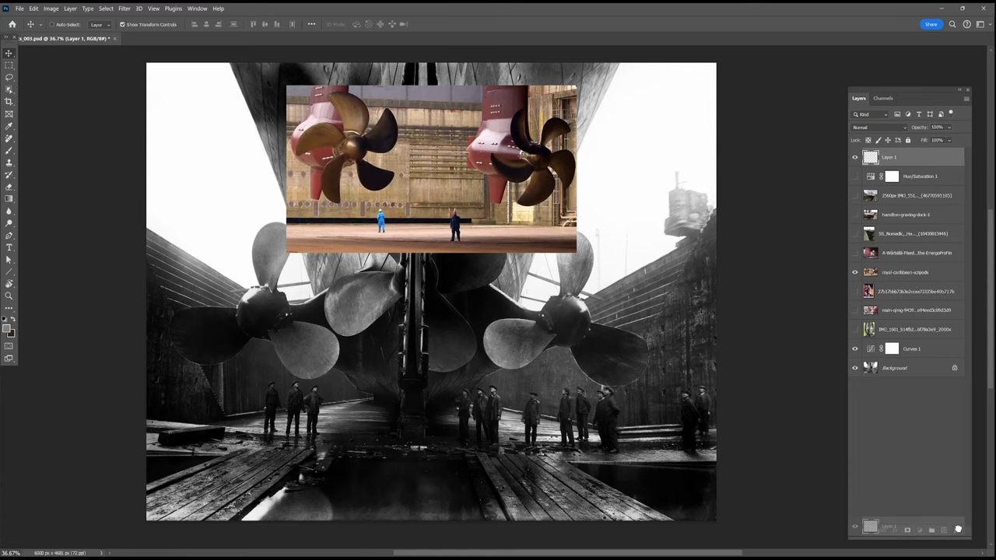
Add a Gradient Map adjustment layer and place it directly above the Curves 1 layer
click(920, 530)
click(939, 517)
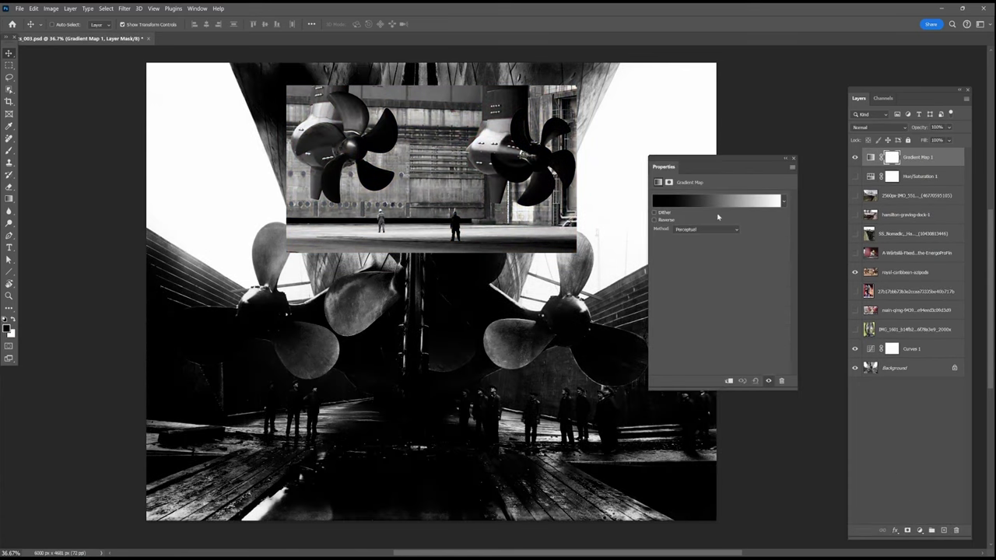
click(699, 202)
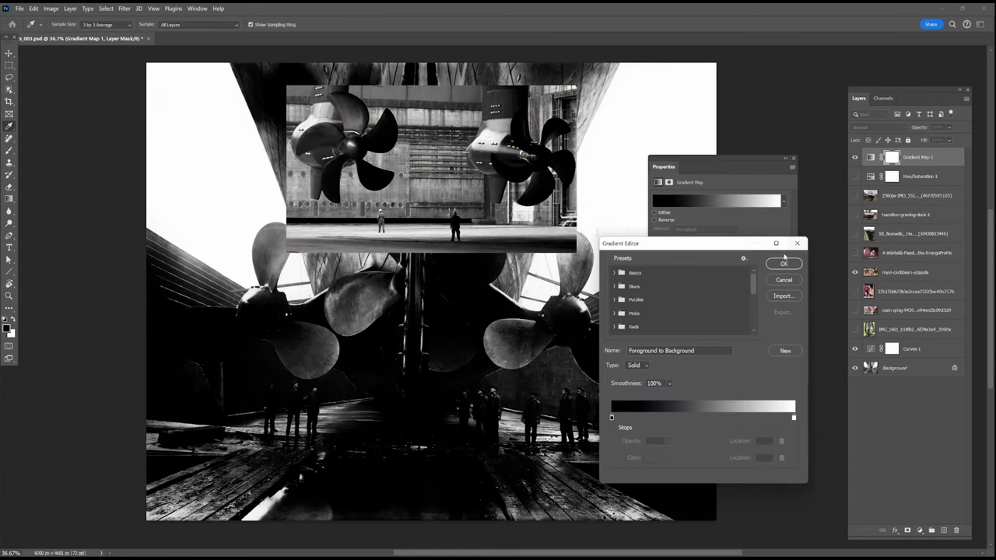
click(783, 263)
drag(927, 159, 921, 339)
Recolour the gradient's black stop with a dark tone sampled from the propeller in the reference photo
click(870, 332)
click(704, 202)
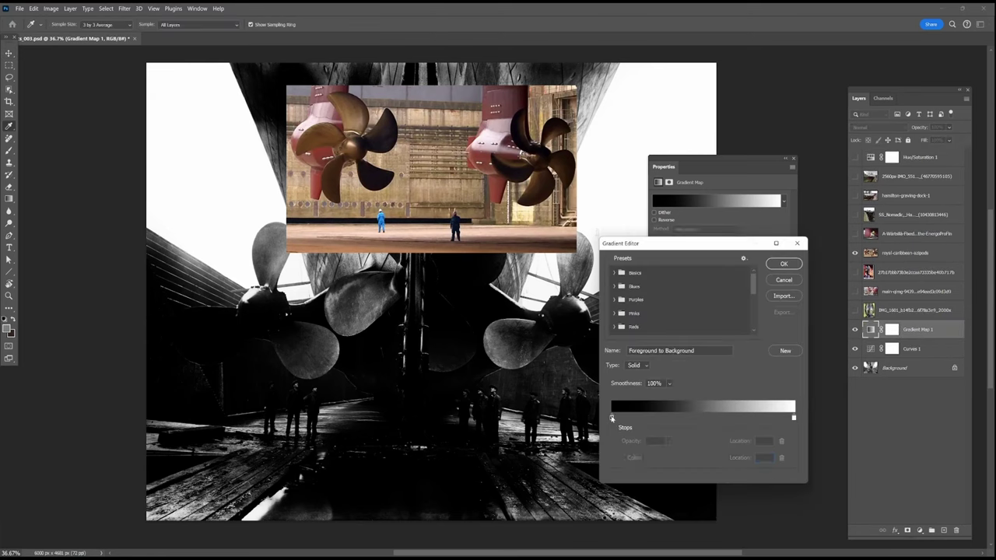
click(612, 418)
click(652, 458)
click(537, 187)
click(526, 134)
click(813, 176)
Sample a bright bronze for the gradient's highlight stop and a brown tone for a new stop near the middle
click(794, 419)
click(653, 457)
click(350, 143)
click(813, 177)
click(700, 417)
click(652, 457)
click(460, 191)
key(Return)
key(Return)
Set the Gradient Map 1 layer's blend mode to Color
click(874, 131)
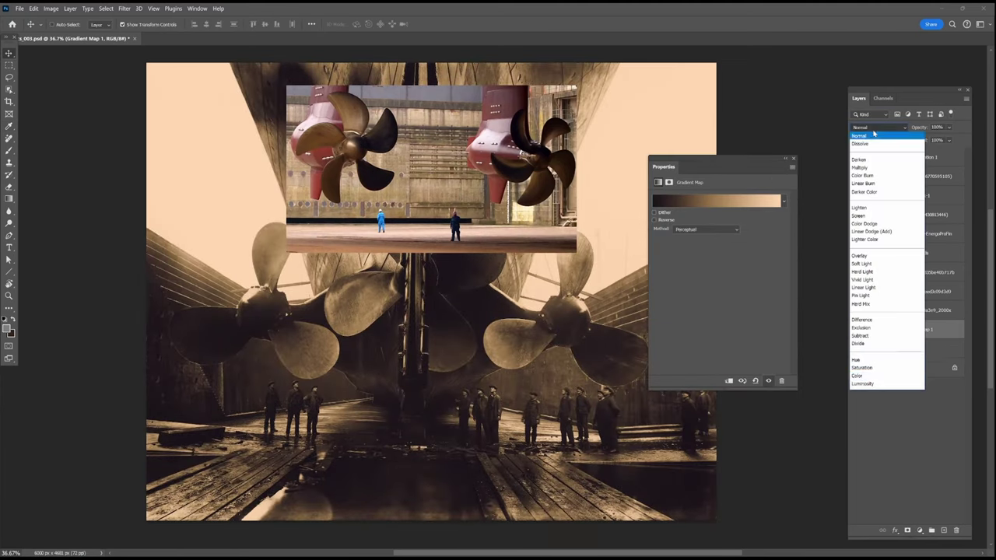
key(Escape)
click(873, 130)
click(865, 376)
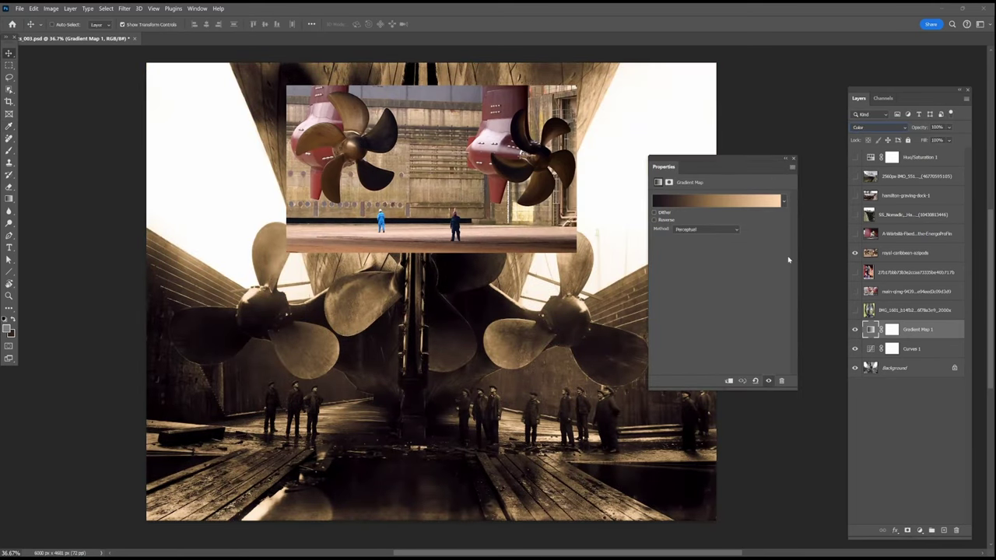
Add a gradient stop at about 76% using the bright highlight colour sampled from the reference propeller
click(715, 201)
double_click(751, 419)
click(352, 146)
click(813, 176)
Add a gradient stop at location 38 with a more saturated propeller bronze, and move the middle stop to location 55
double_click(682, 418)
click(353, 143)
click(381, 149)
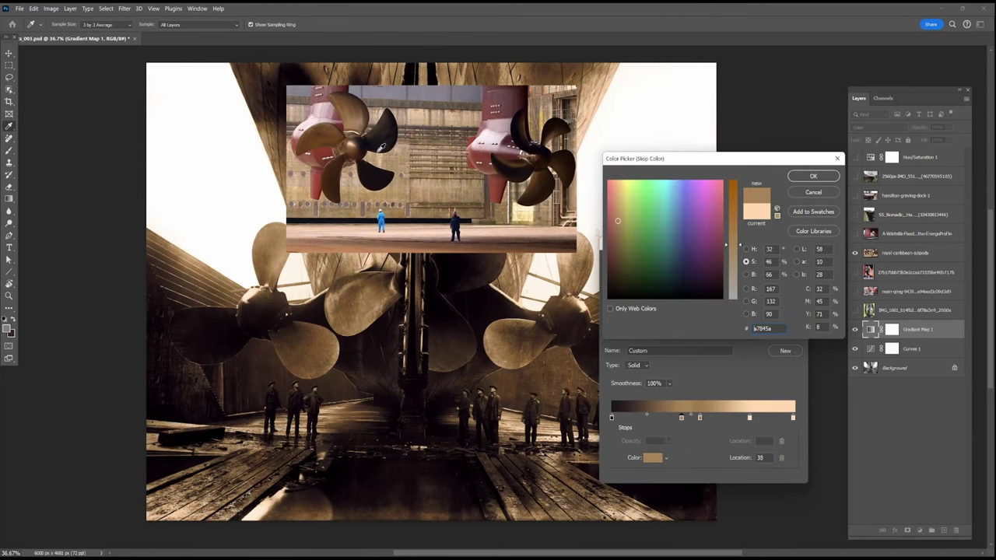
drag(739, 245, 738, 240)
click(813, 176)
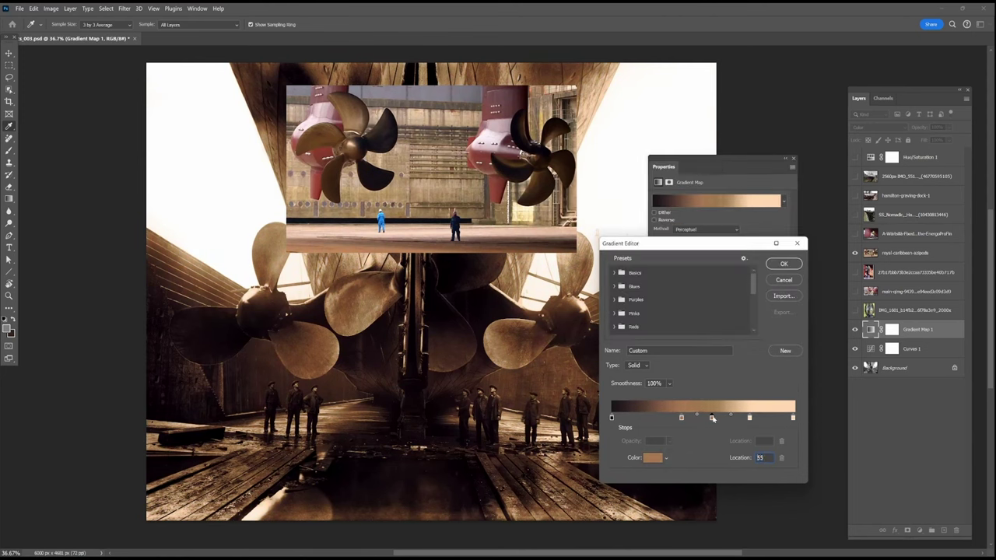
click(712, 426)
click(784, 264)
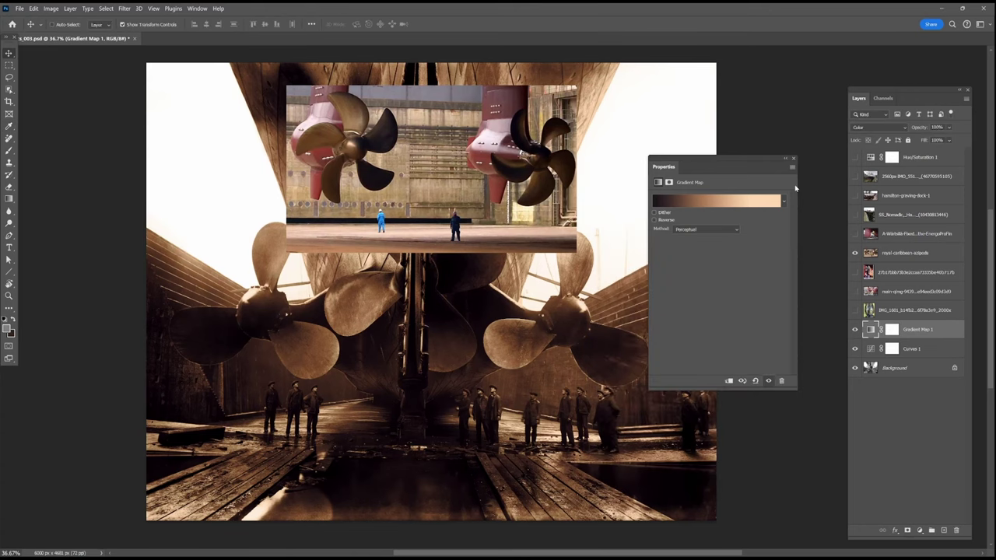
click(794, 159)
Add a second Gradient Map layer with the grey-blue metallic preset and hide the main-qimg reference photo
click(919, 533)
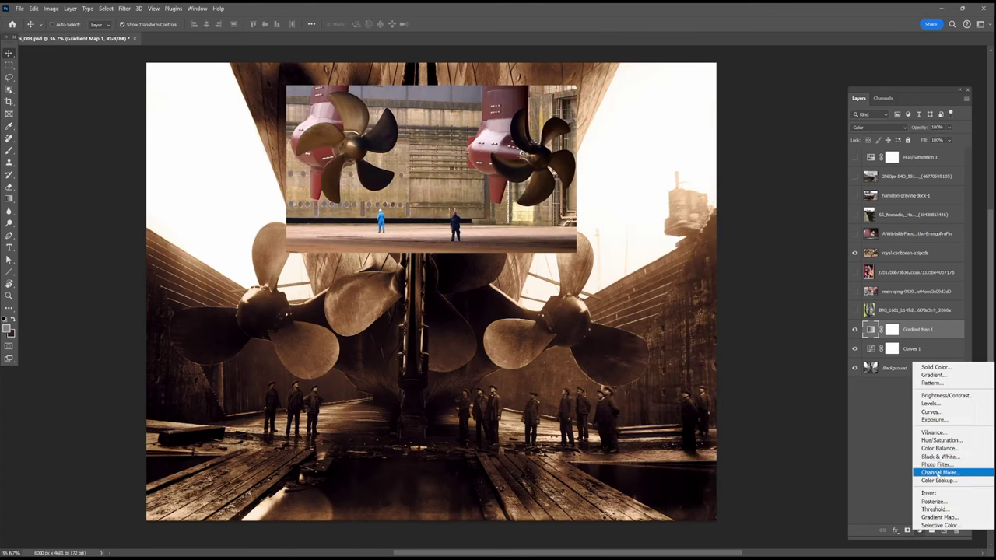
click(940, 502)
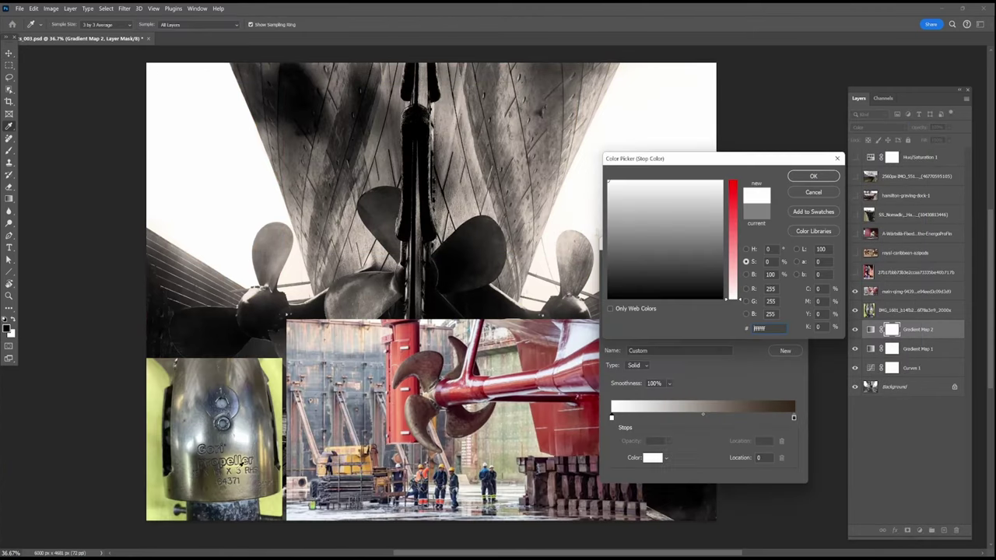
key(Return)
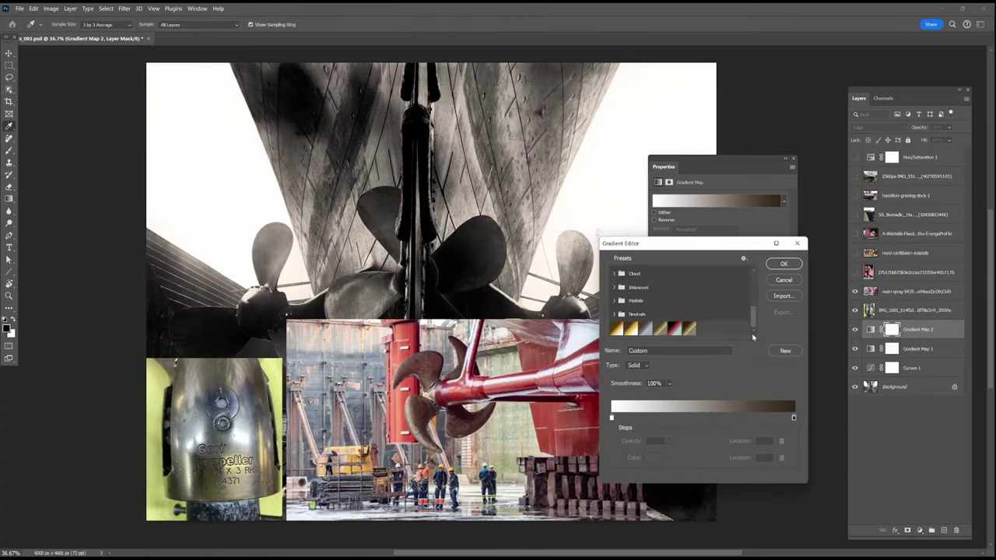
click(644, 328)
click(783, 264)
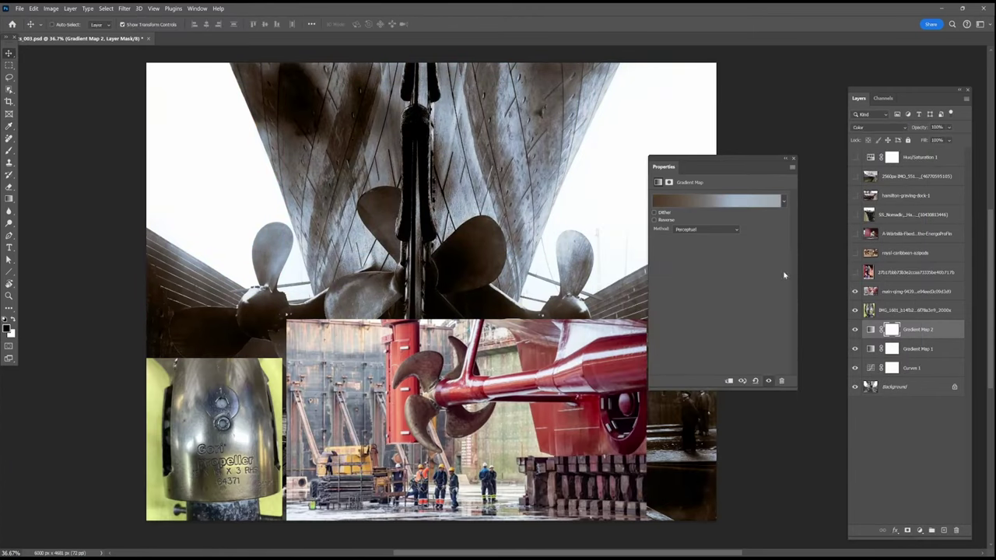
click(794, 159)
click(855, 291)
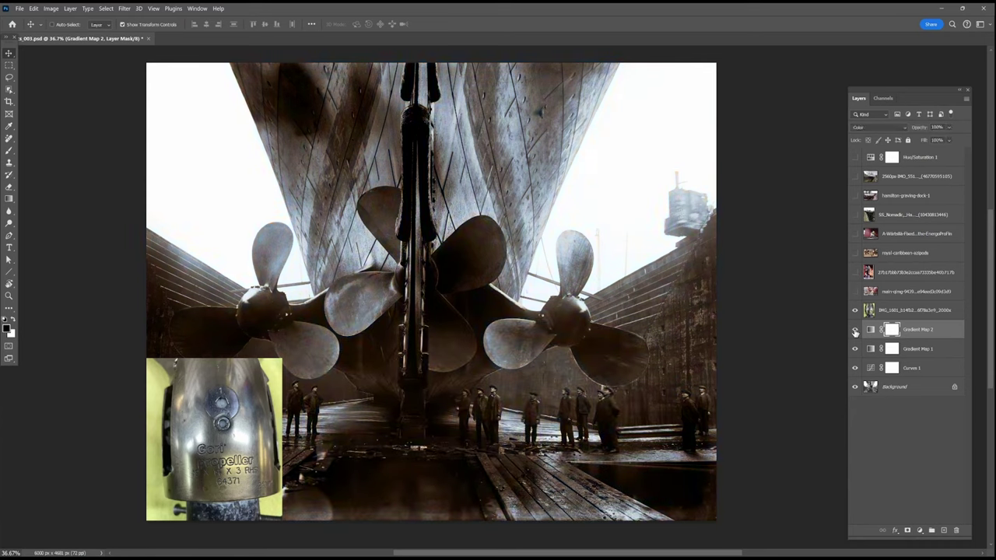
Add a third Gradient Map layer using the preset named red and set its blend mode to Color
click(920, 530)
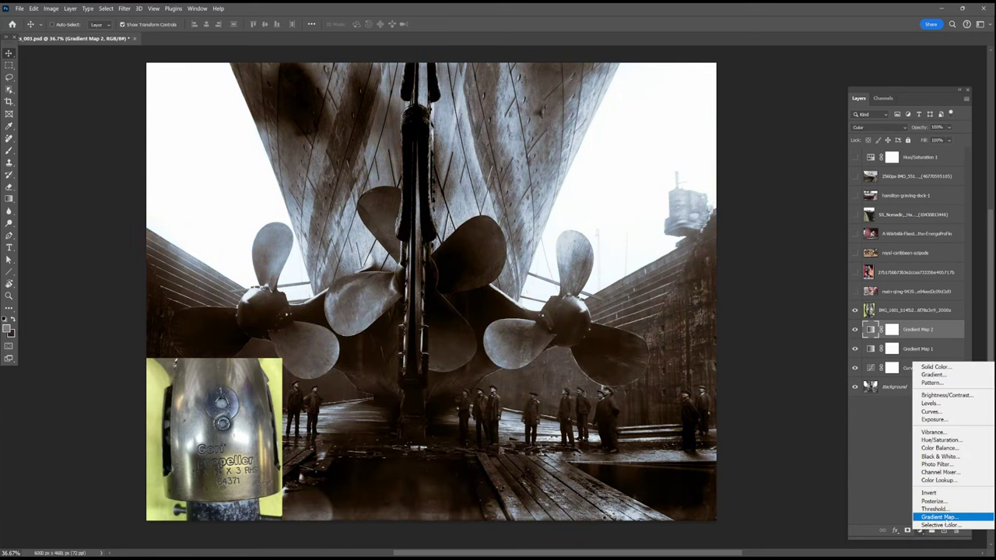
click(930, 518)
click(740, 202)
scroll(684, 315, down, 10)
click(673, 330)
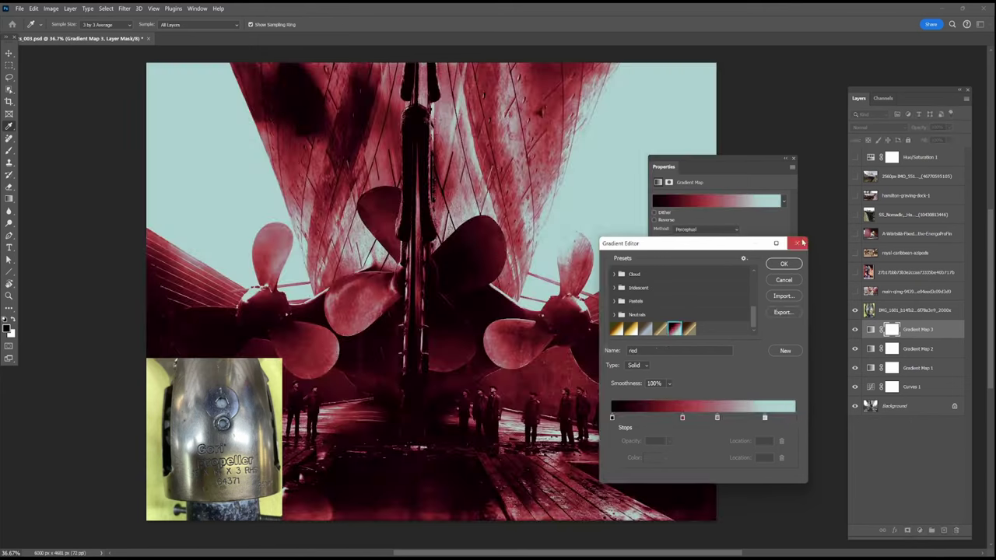
click(784, 263)
click(869, 128)
click(859, 379)
Compare the hull against several other reference photos and show the main-qimg reference layer
click(855, 233)
click(854, 233)
click(854, 215)
click(854, 215)
click(853, 196)
click(853, 196)
click(855, 291)
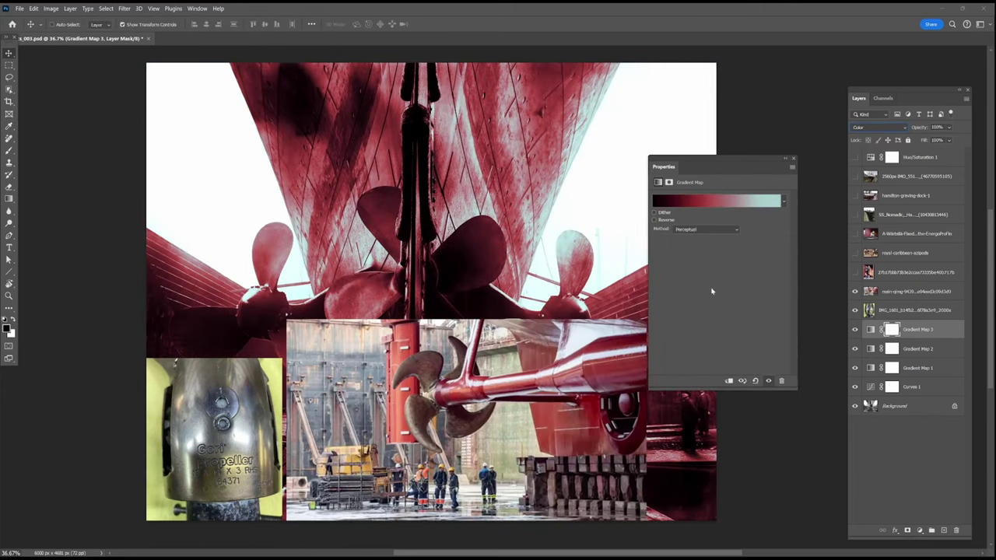
Add a white (ffffff) stop at the light end of the red gradient
click(715, 200)
click(793, 418)
click(647, 458)
text(ffffff)
key(Return)
Recolour the gradient stop at location 84 from aabfd0 to an even less saturated blue-grey
click(764, 419)
click(651, 458)
text(aabfd0)
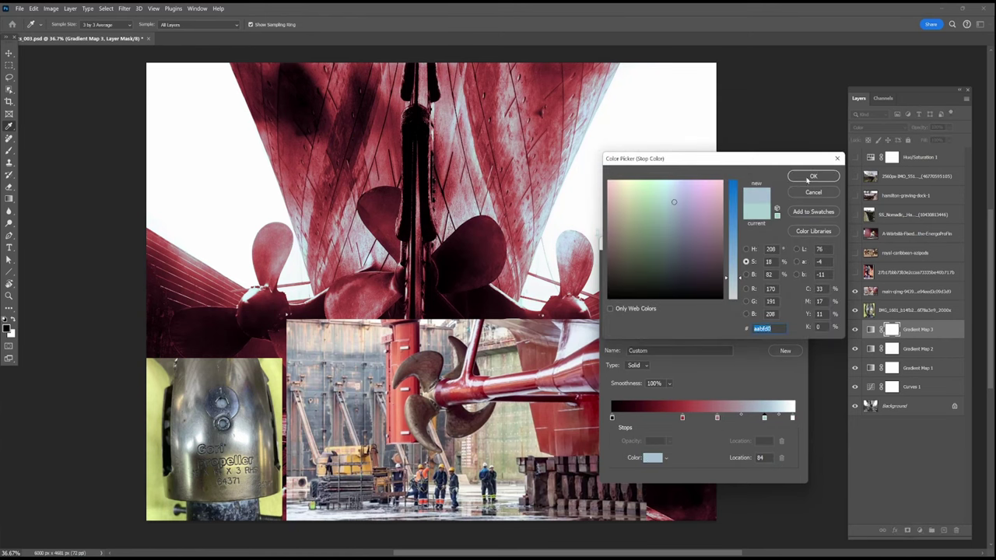
drag(741, 279, 742, 290)
click(813, 176)
Move the pink gradient stop to location 68 and shift its colour to a warmer, brownish red
drag(717, 417, 736, 418)
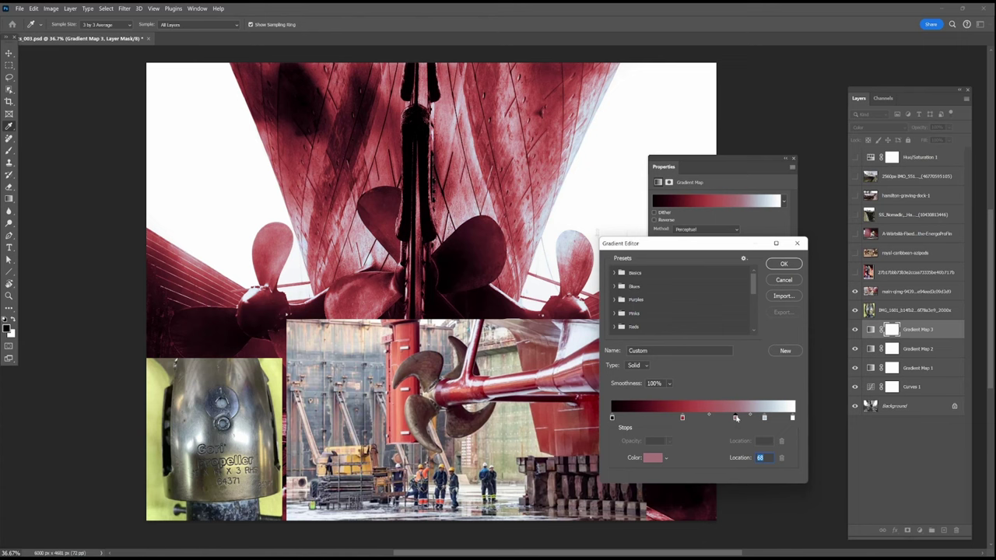
click(654, 458)
click(612, 227)
click(807, 174)
Recolour the gradient stop at location 38 to crimson 972439 and keep the dark end stop black
click(682, 418)
click(654, 458)
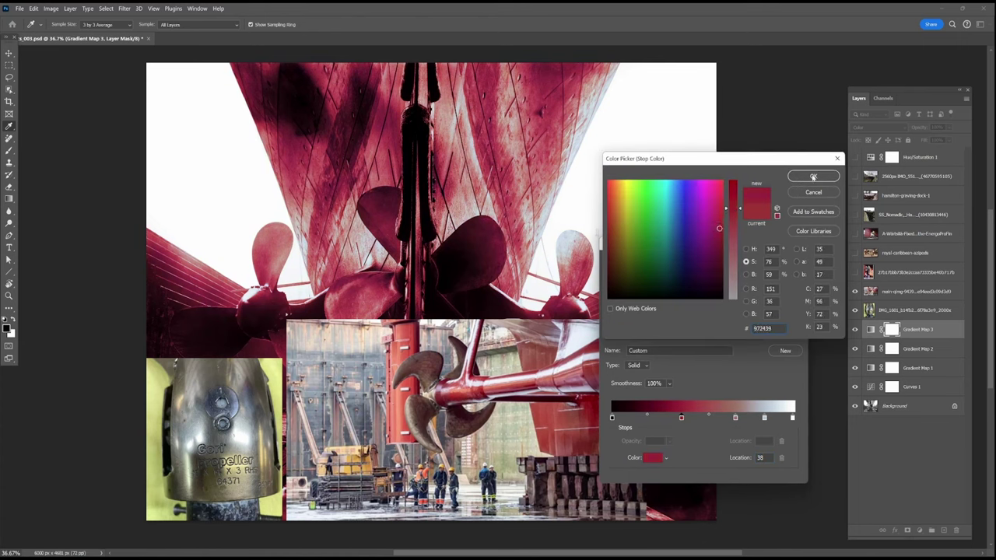
click(813, 176)
double_click(611, 418)
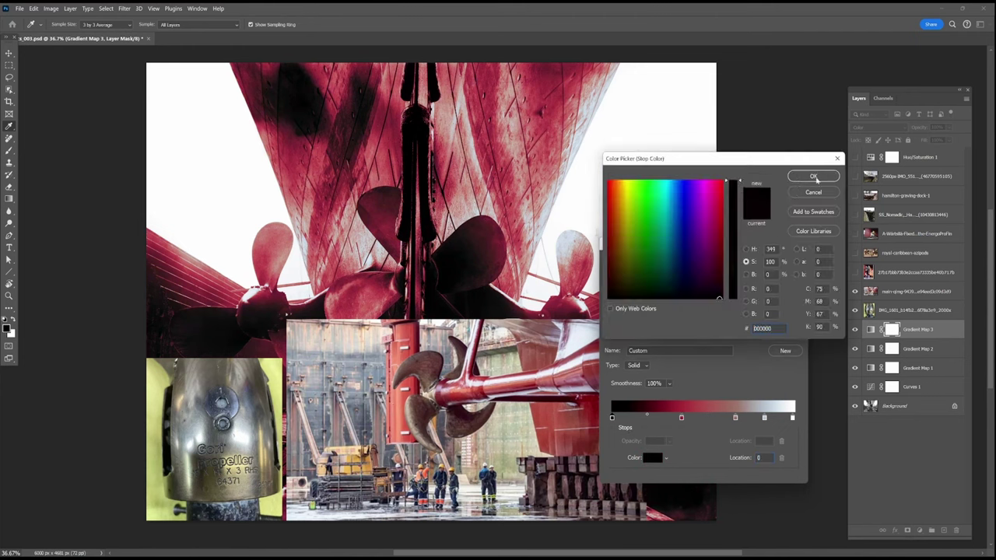
click(816, 179)
click(682, 418)
click(653, 459)
click(814, 176)
Add a dark red stop at location 21 and respace the gradient's stops, moving the crimson one to location 53
click(644, 417)
click(648, 457)
click(722, 260)
click(813, 176)
drag(644, 418, 667, 418)
mouse_move(681, 418)
mouse_down()
mouse_move(718, 418)
mouse_move(662, 418)
mouse_up()
drag(735, 418, 749, 418)
drag(764, 418, 743, 418)
drag(718, 417, 651, 418)
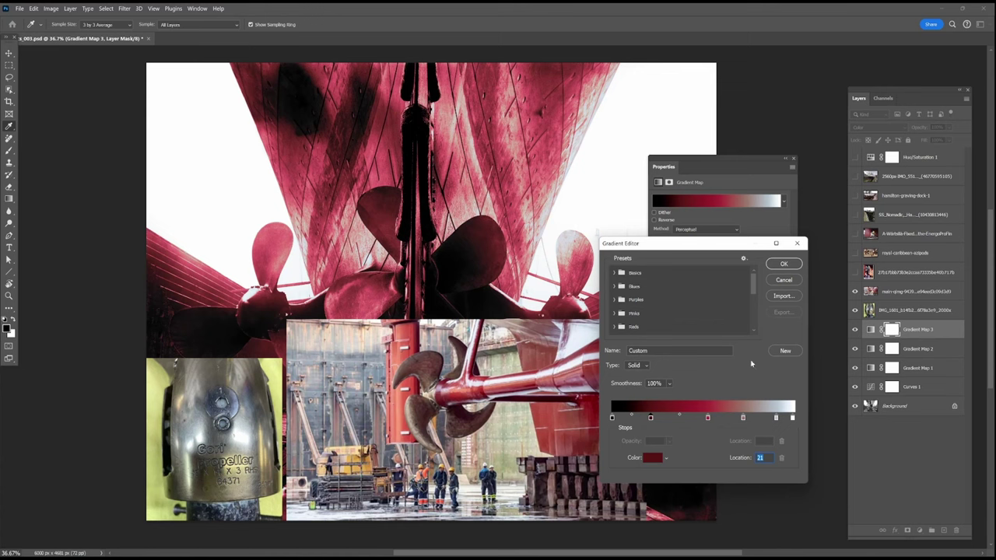
Shift the stop at location 53 from crimson towards a purer red and apply the gradient
double_click(708, 418)
drag(612, 226, 607, 230)
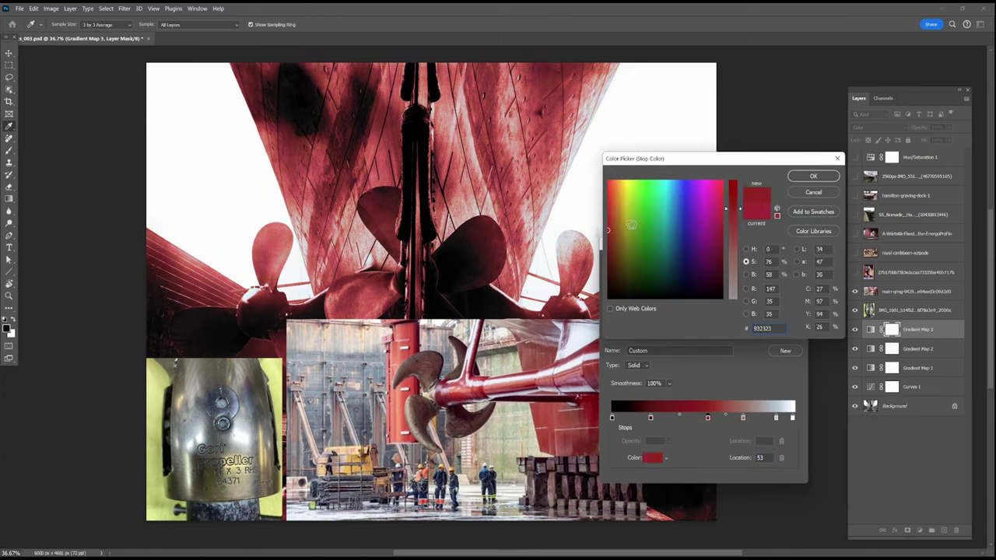
click(810, 171)
click(783, 264)
click(791, 159)
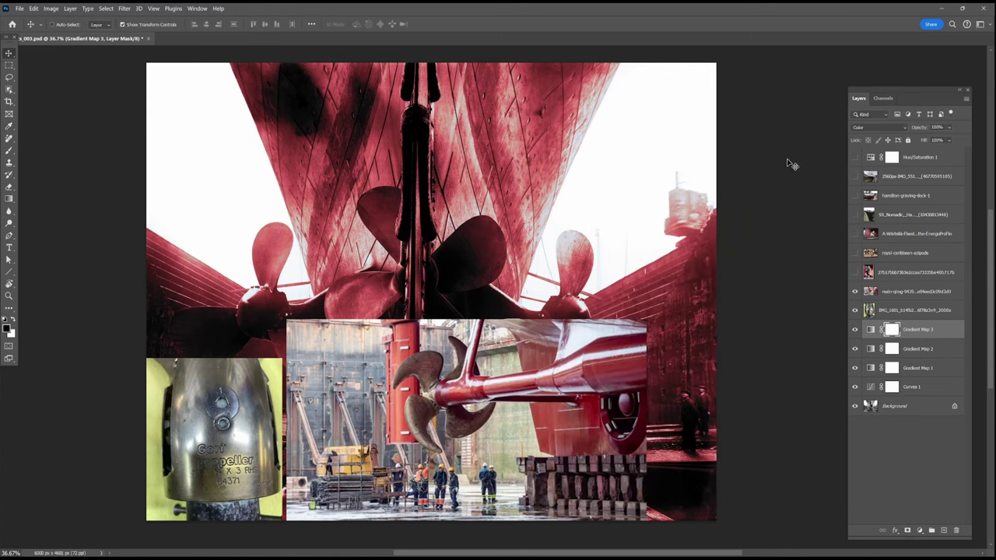
Hide everything above the Background layer and select all three propellers with the Object Selection tool
drag(854, 292, 854, 312)
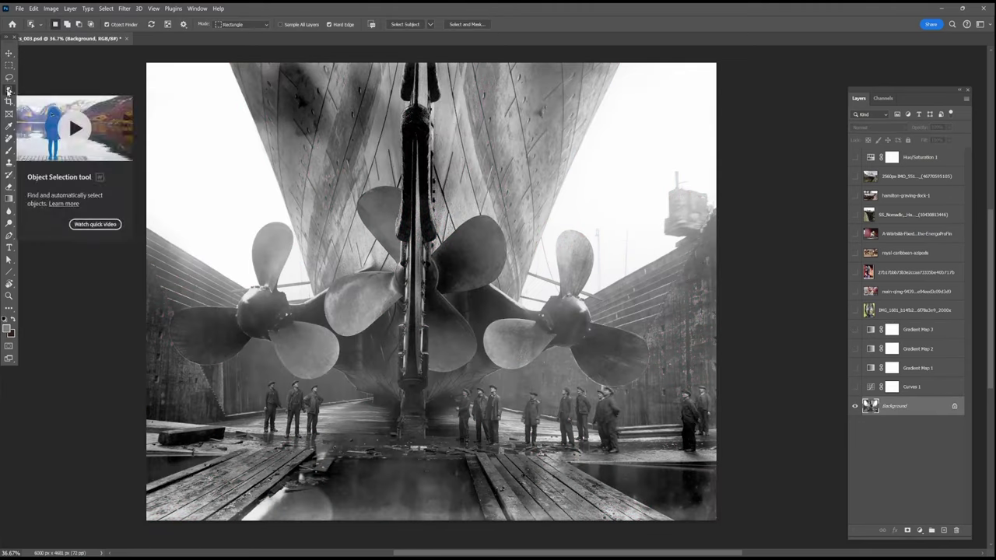
drag(157, 211, 340, 386)
drag(478, 194, 663, 391)
drag(604, 369, 604, 369)
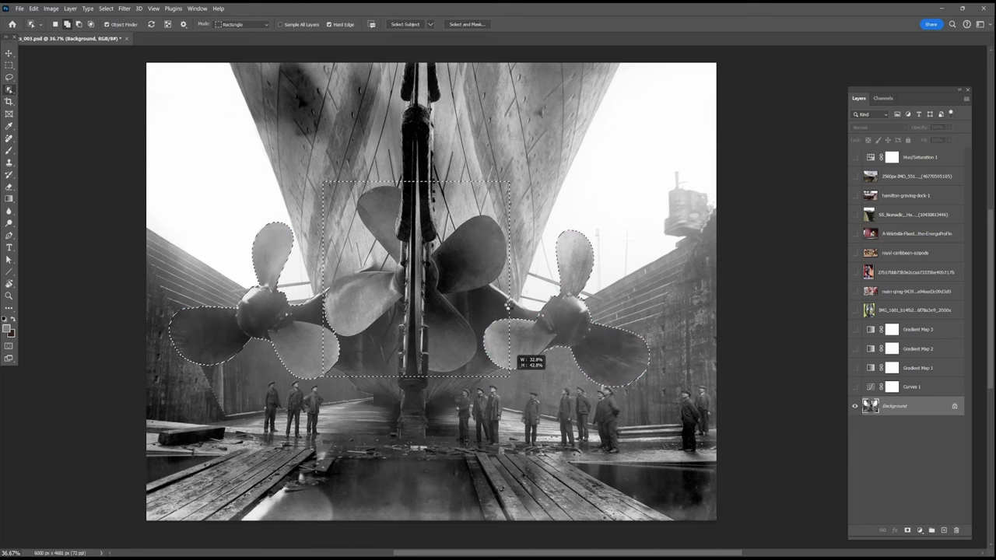
click(499, 373)
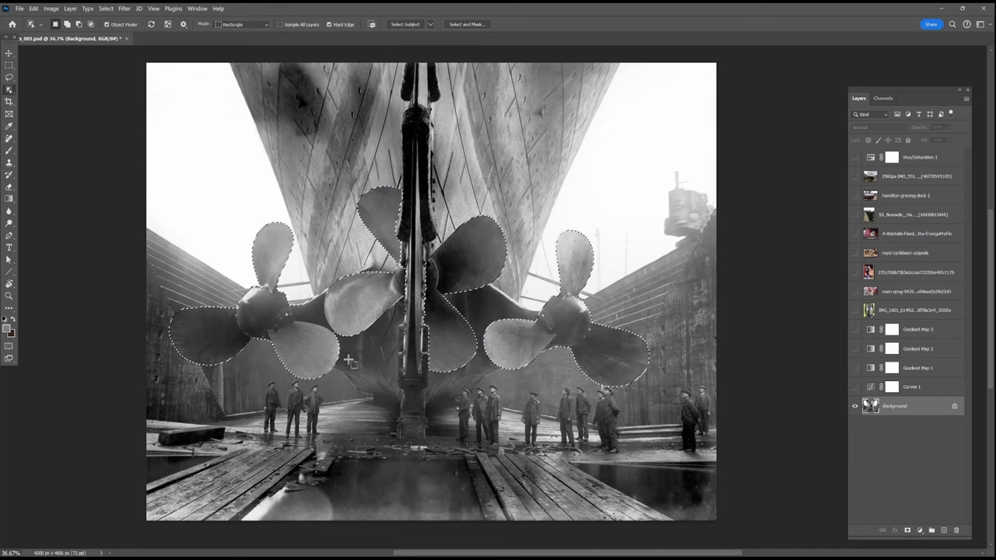
Show Curves 1 and Gradient Map 1 and mask Gradient Map 1 to the propellers with a single layer mask
click(855, 387)
click(855, 368)
click(918, 367)
click(907, 530)
click(892, 368)
key(alt+BackSpace)
key(ctrl+d)
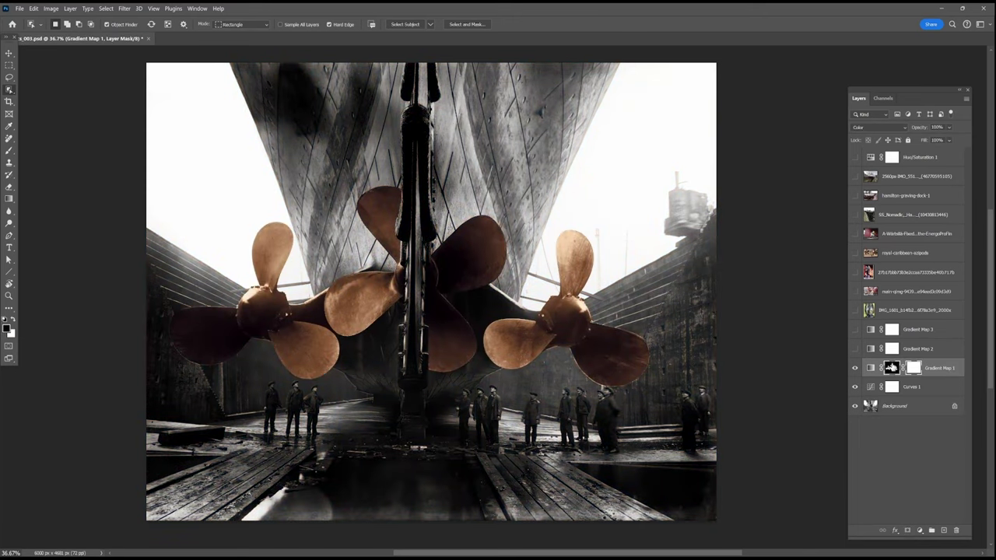
drag(913, 368, 956, 530)
key(Return)
Copy the propeller mask onto Gradient Map 2 and show that layer together with Gradient Map 1
drag(898, 360, 892, 349)
click(855, 348)
click(855, 368)
click(855, 374)
click(855, 349)
click(918, 348)
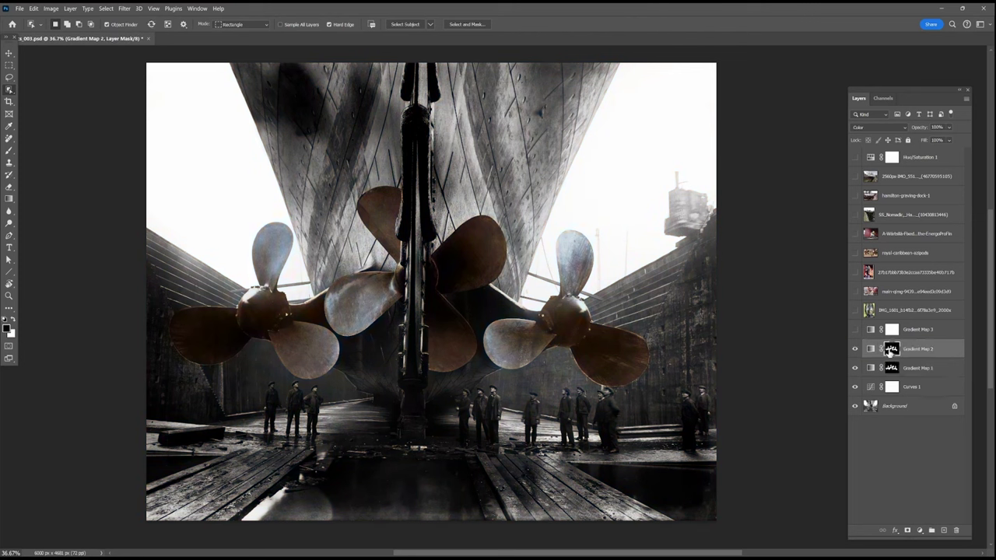
Paint black with a large soft brush at reduced opacity on Gradient Map 2's mask to soften the blue on the blades
key(b)
key(bracketright)
key(bracketright)
key(bracketright)
key(bracketright)
key(bracketright)
key(bracketright)
key(bracketright)
key(bracketright)
key(bracketright)
key(bracketright)
key(bracketright)
key(bracketright)
mouse_move(612, 364)
mouse_down()
mouse_move(625, 357)
mouse_move(610, 355)
mouse_up()
click(212, 25)
drag(219, 35, 238, 35)
drag(476, 266, 467, 263)
mouse_move(534, 366)
mouse_down()
mouse_move(558, 343)
mouse_move(528, 343)
mouse_move(545, 399)
mouse_move(555, 350)
mouse_move(531, 352)
mouse_up()
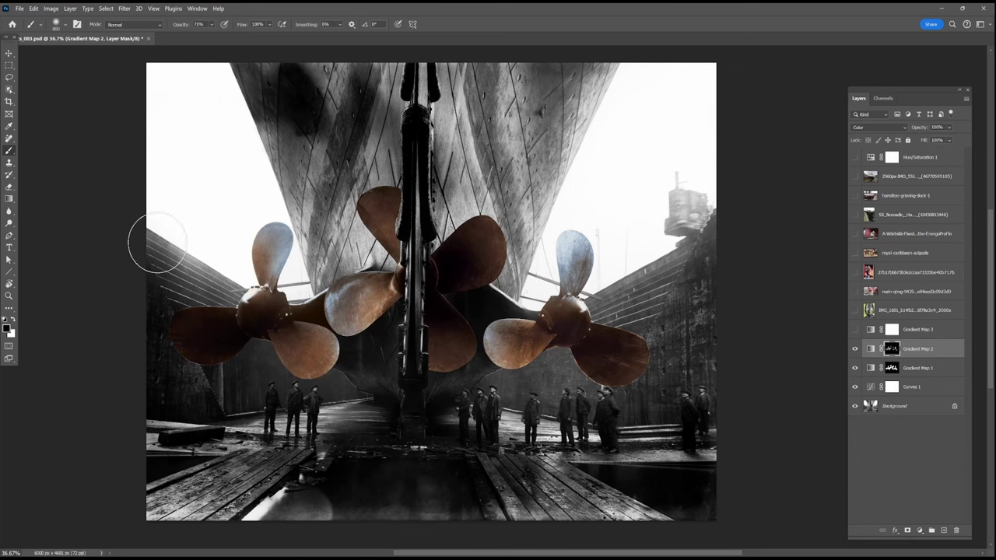
Blend more of the blue out of the light propeller blades on the mask with 30% brush opacity
key(3)
mouse_move(352, 304)
mouse_down()
mouse_move(364, 320)
mouse_move(332, 347)
mouse_up()
drag(271, 255, 272, 268)
drag(595, 272, 597, 260)
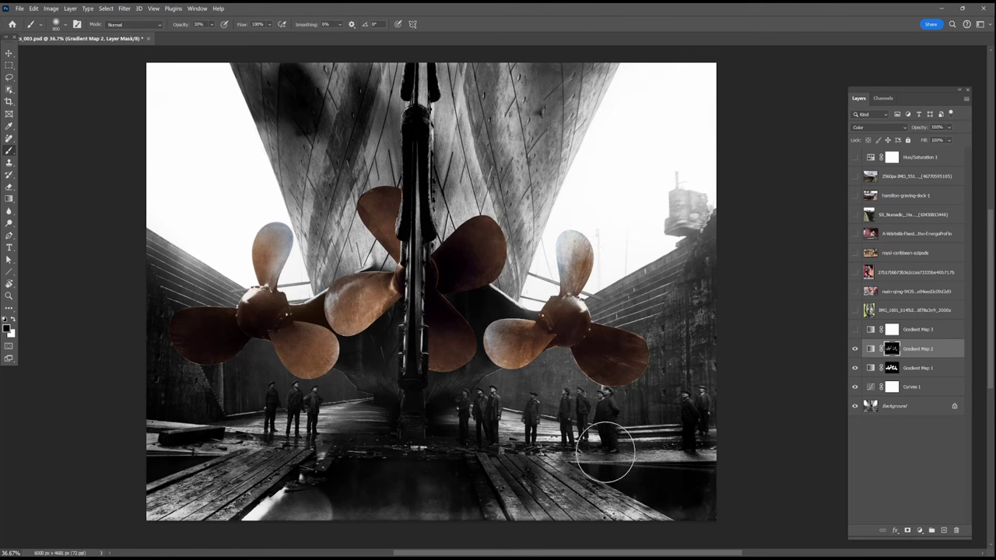
Show Gradient Map 3 and outline the ship's hull with the Lasso tool
click(854, 329)
click(892, 329)
key(l)
mouse_move(225, 63)
mouse_down()
mouse_move(311, 286)
mouse_move(299, 329)
mouse_move(367, 404)
mouse_move(449, 421)
mouse_move(537, 363)
mouse_move(528, 312)
mouse_move(559, 218)
mouse_move(467, 55)
mouse_up()
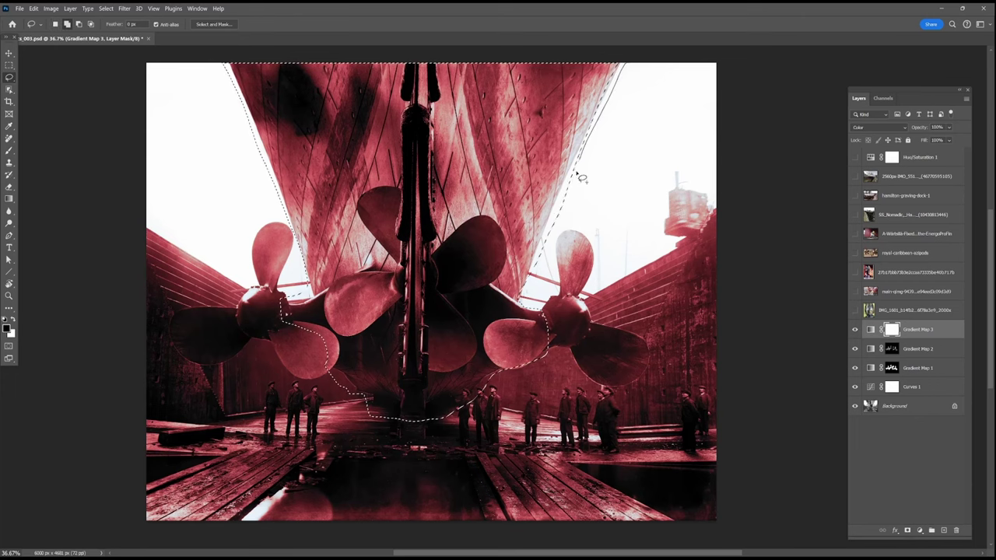
Mask out everything outside the hull on Gradient Map 3 and move the layer below Gradient Map 1
click(106, 8)
click(123, 41)
key(alt+BackSpace)
drag(912, 330, 908, 375)
click(106, 7)
click(117, 26)
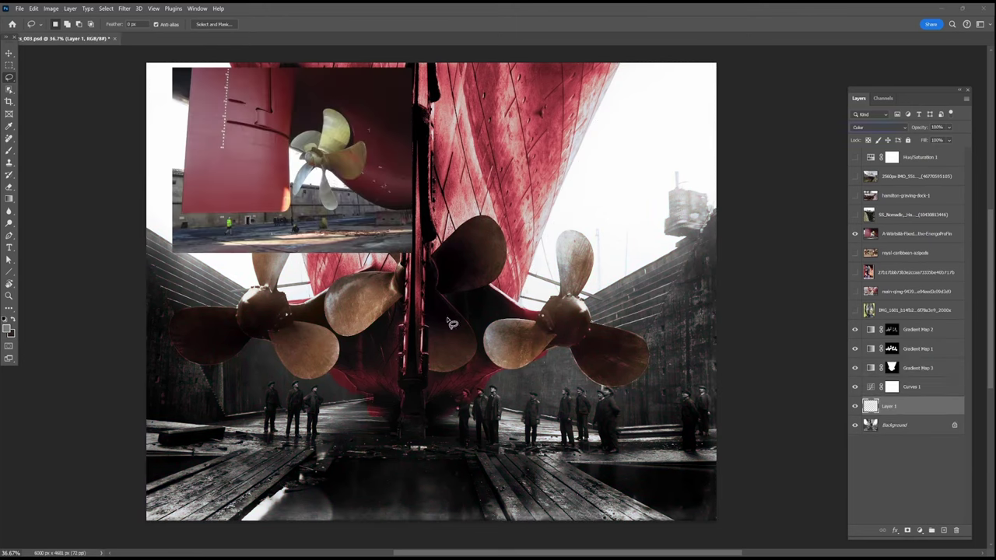
Tint the dock walls with muted browns on the Color-mode layer, brushing at 30% and 90% opacity
key(b)
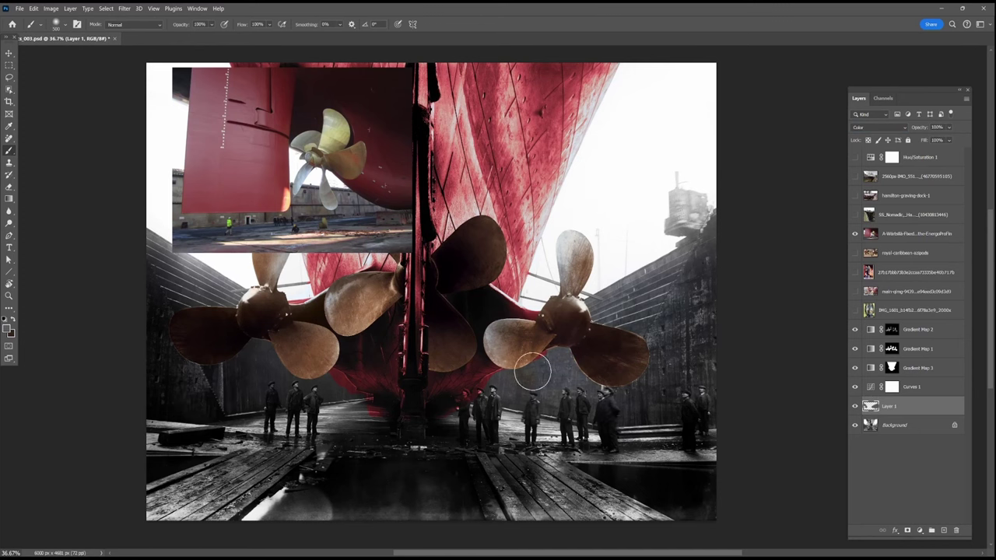
key(3)
key(9)
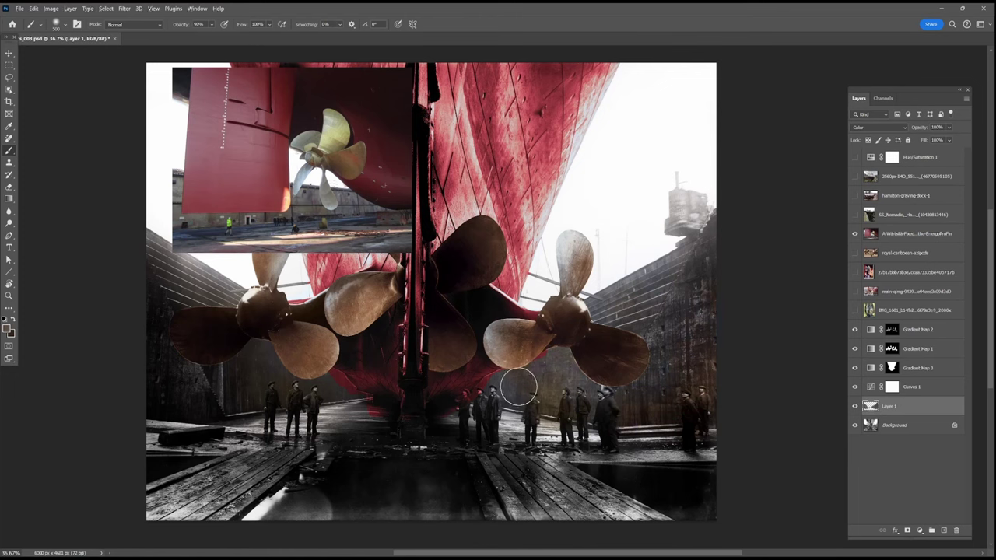
Reduce the brush size and tint the dock floor and planks brownish and the water blue
key(bracketleft)
key(bracketleft)
key(bracketleft)
key(bracketleft)
key(bracketleft)
key(bracketleft)
key(bracketleft)
key(bracketleft)
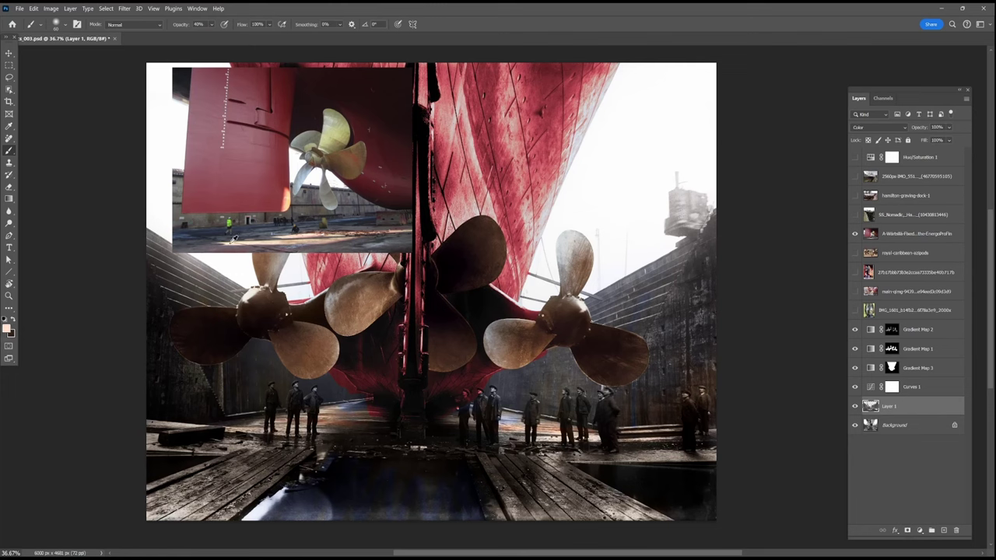
Show the Color panel and paint the clothes of the three workers beside the dock wall dark blue
key(F6)
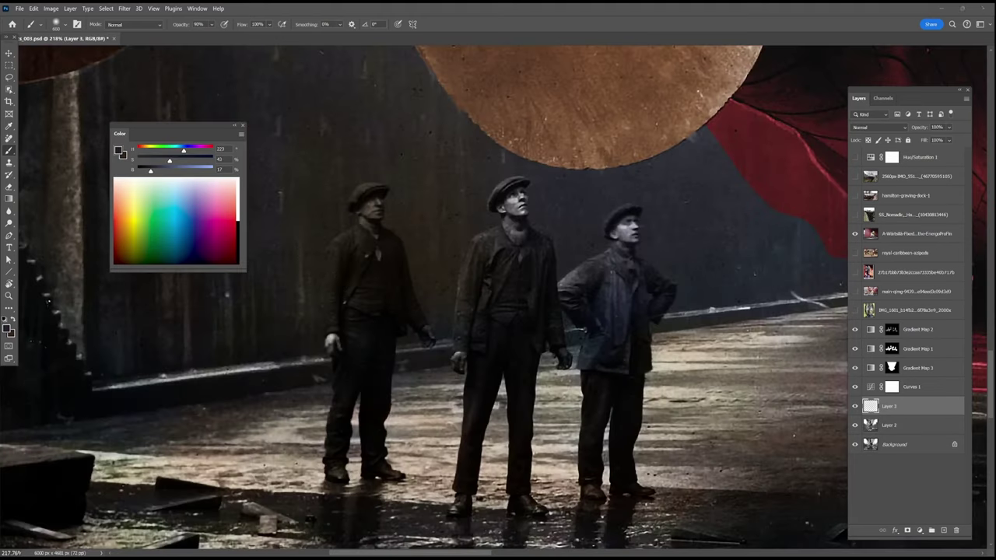
mouse_move(397, 256)
mouse_down()
mouse_move(333, 311)
mouse_move(333, 258)
mouse_up()
key(bracketright)
drag(462, 340, 475, 242)
drag(476, 242, 482, 320)
drag(543, 341, 543, 259)
drag(542, 258, 539, 327)
key(bracketright)
key(bracketright)
key(0)
mouse_move(609, 276)
mouse_down()
mouse_move(565, 286)
mouse_move(574, 303)
mouse_move(605, 287)
mouse_move(609, 257)
mouse_move(638, 285)
mouse_move(603, 319)
mouse_move(591, 393)
mouse_move(618, 418)
mouse_up()
Compare the colorized scene against the main-qimg, royal-caribbean, A-Wärtsilä and SS_Nomadic reference photos
click(895, 234)
scroll(594, 224, down, 9)
key(v)
click(854, 292)
click(854, 292)
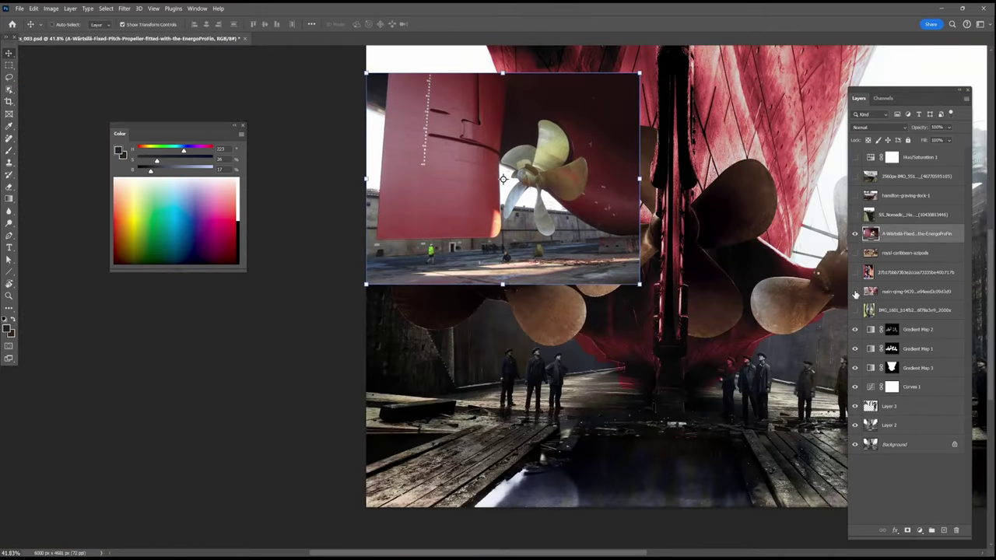
click(854, 273)
click(854, 272)
click(853, 254)
click(855, 235)
scroll(675, 170, up, 8)
scroll(596, 305, down, 7)
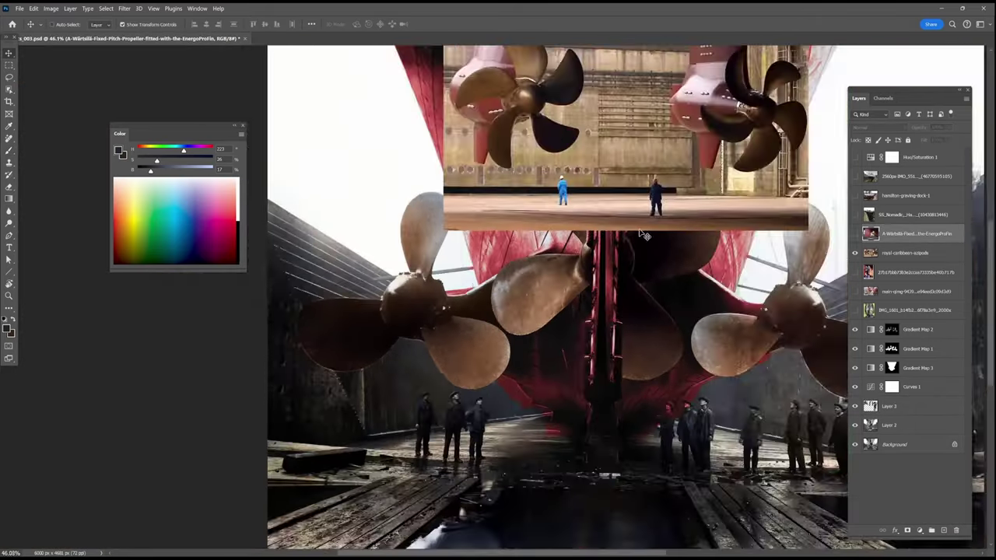
scroll(623, 249, up, 5)
click(854, 215)
click(855, 216)
Hide the royal-caribbean reference, show the main-qimg one and move it just above the three workers
click(854, 253)
click(854, 292)
drag(438, 518, 426, 403)
mouse_move(426, 403)
mouse_down()
mouse_move(222, 62)
mouse_move(145, 46)
mouse_up()
Sample skin tones from the reference workers and paint them onto the three workers' faces on the Color-mode layer
key(b)
click(909, 407)
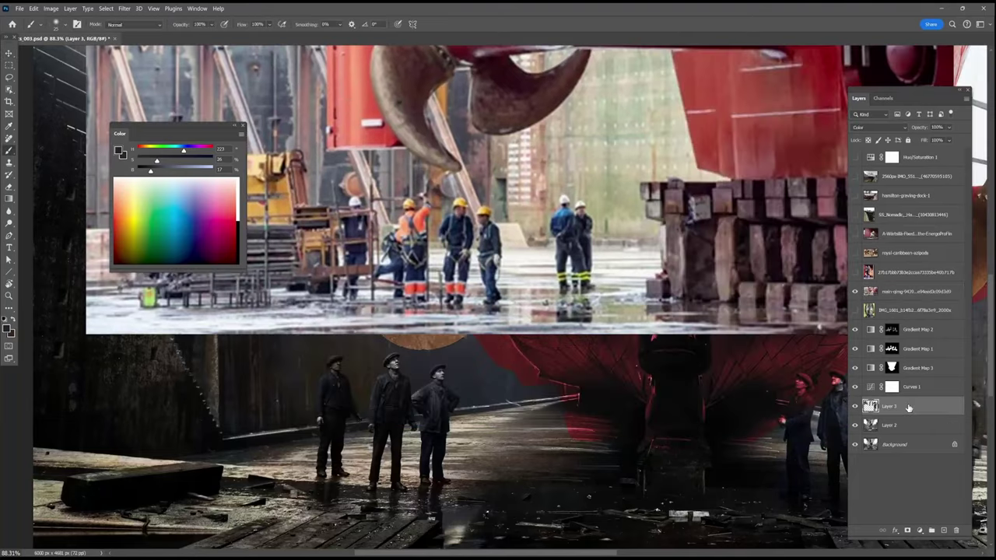
alt+click(464, 208)
drag(330, 361, 339, 362)
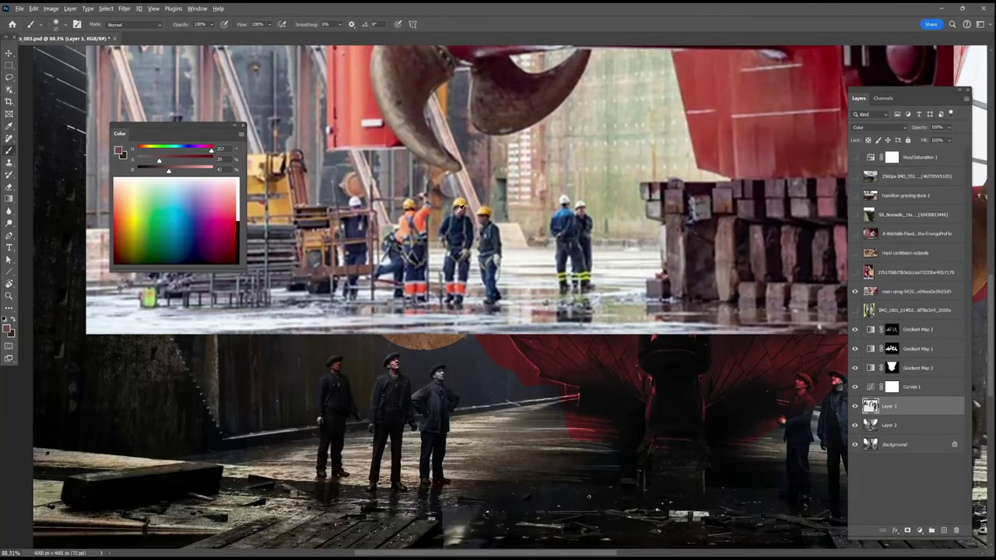
alt+click(461, 207)
scroll(360, 393, up, 4)
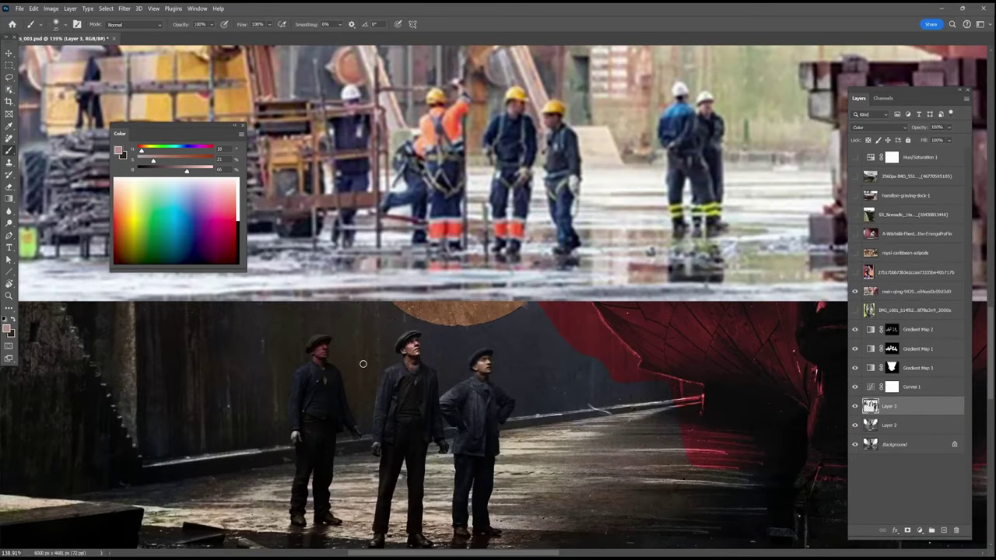
alt+click(415, 349)
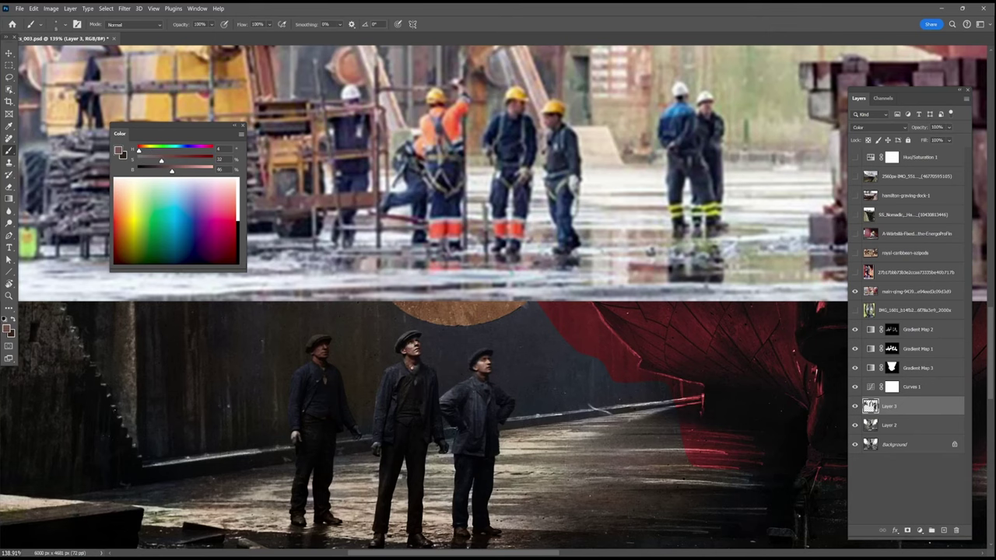
Paint the workers' hands in skin tones and refine the middle worker's face at 30% brush opacity
scroll(505, 394, up, 3)
alt+click(177, 465)
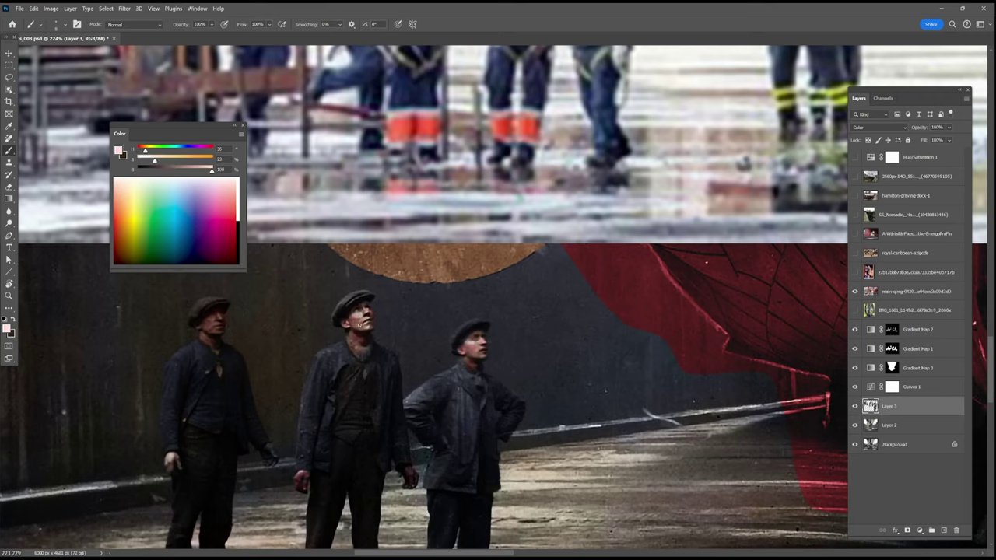
key(3)
drag(146, 151, 148, 164)
alt+click(359, 318)
alt+click(370, 314)
alt+click(365, 316)
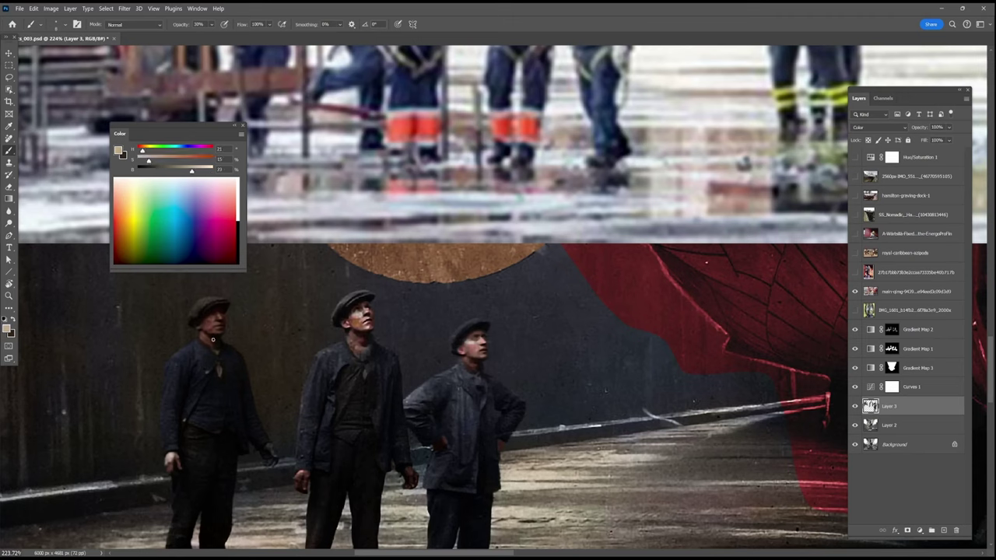
Blend the workers' faces, necks and hands further using tones sampled from the picture
alt+click(360, 319)
alt+click(348, 324)
alt+click(350, 323)
alt+click(220, 320)
alt+click(204, 347)
alt+click(390, 372)
alt+click(448, 448)
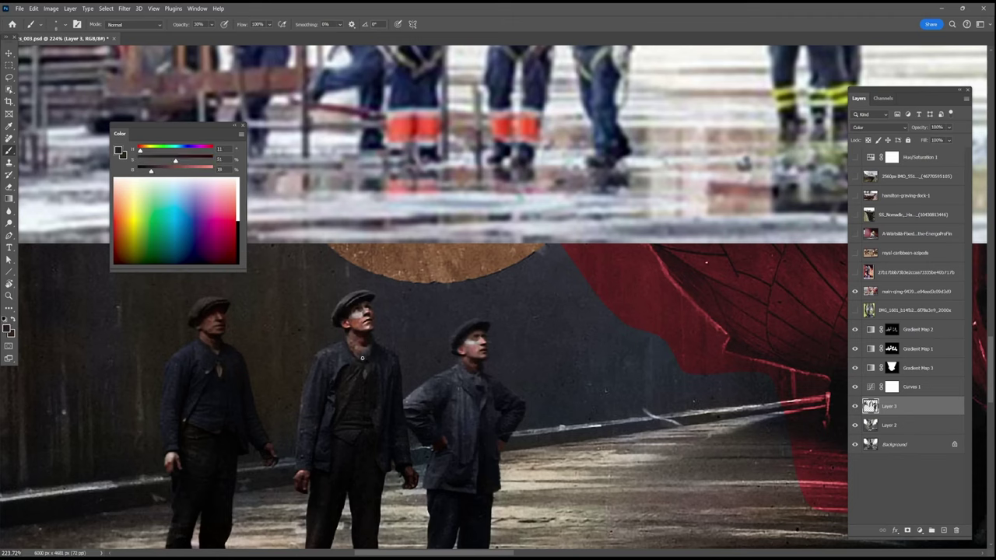
Adjust the brush colour to warmer hues and paint the workers' caps brown
drag(175, 159, 128, 154)
drag(131, 188, 172, 213)
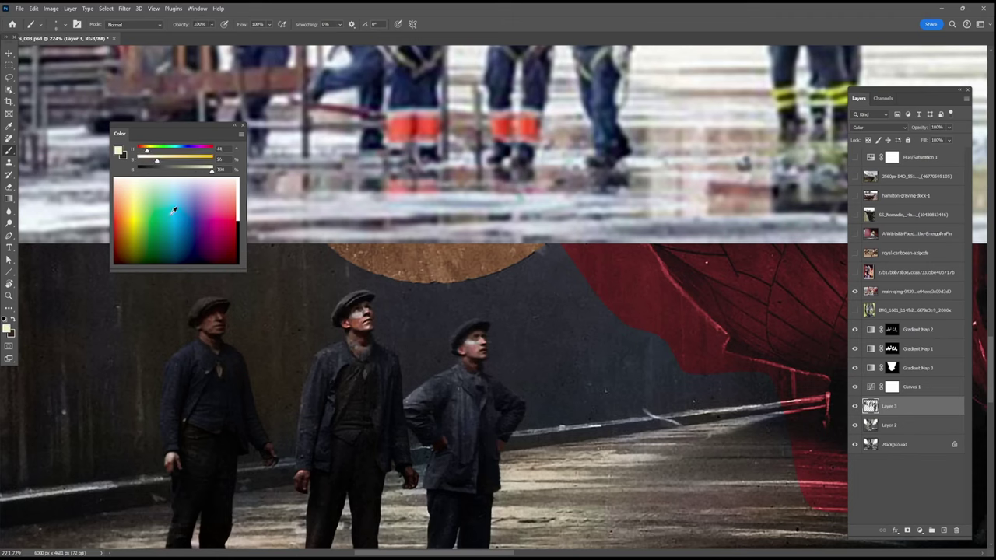
drag(146, 153, 144, 161)
drag(340, 308, 370, 293)
scroll(467, 405, down, 3)
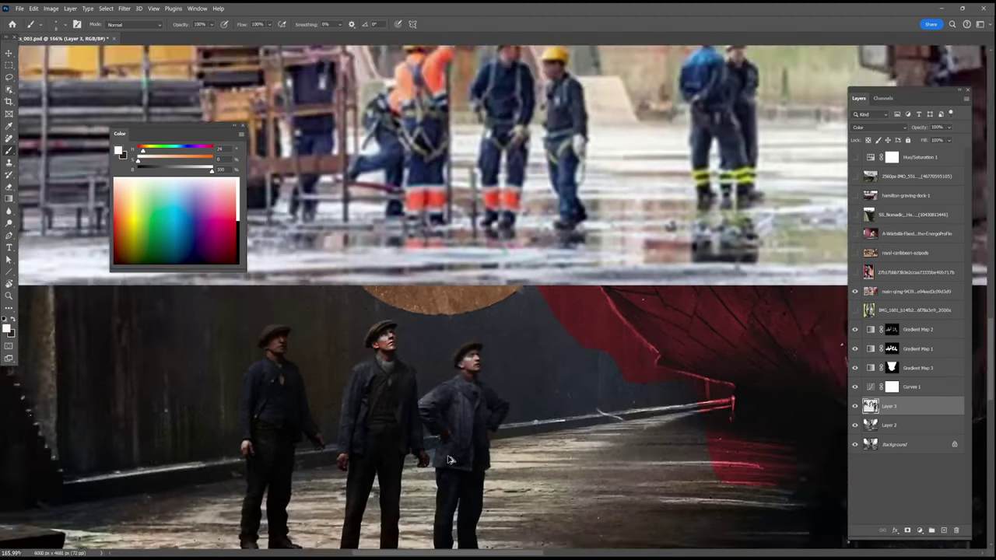
Touch up the middle and right workers' faces and collars with tones sampled from them
scroll(467, 404, up, 1)
alt+click(380, 352)
alt+click(381, 350)
alt+click(482, 382)
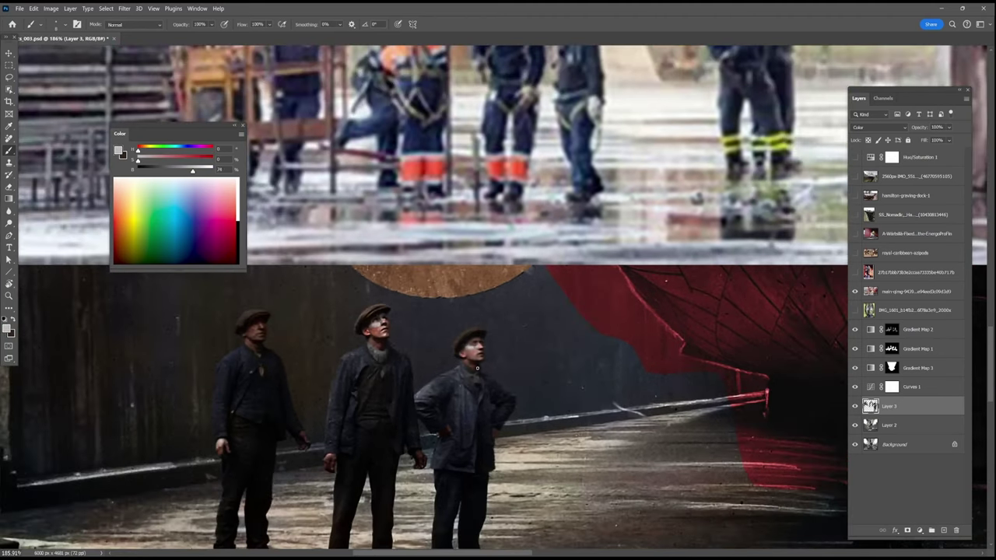
scroll(286, 395, down, 5)
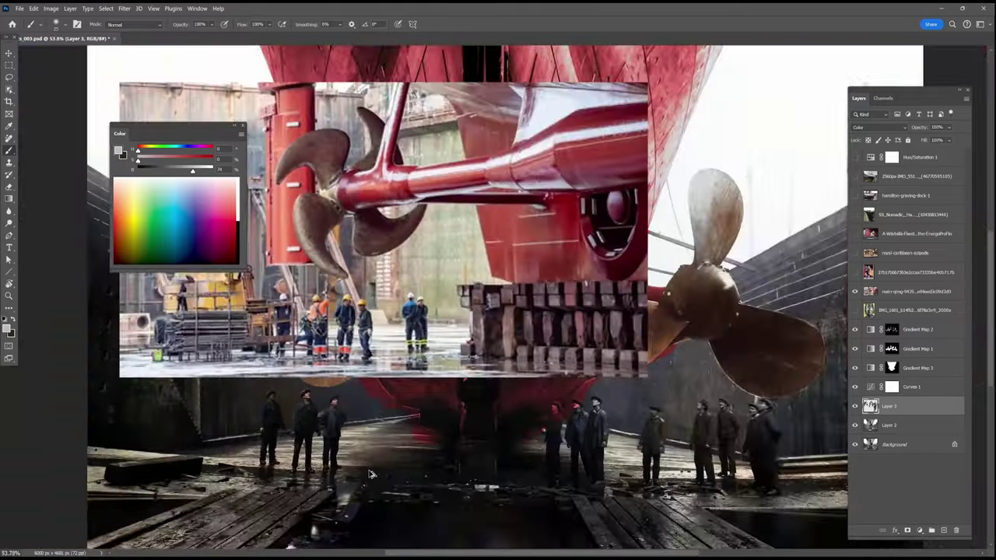
Warm the sampled colour's hue and softly retouch the middle and right workers' faces and necks
scroll(295, 420, up, 4)
alt+click(287, 273)
drag(142, 152, 146, 154)
alt+click(367, 305)
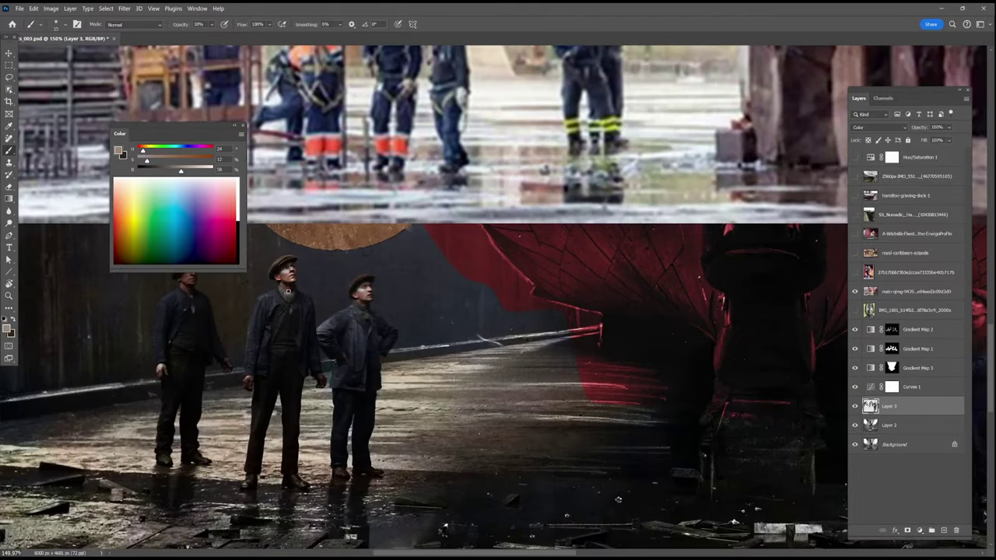
alt+click(363, 293)
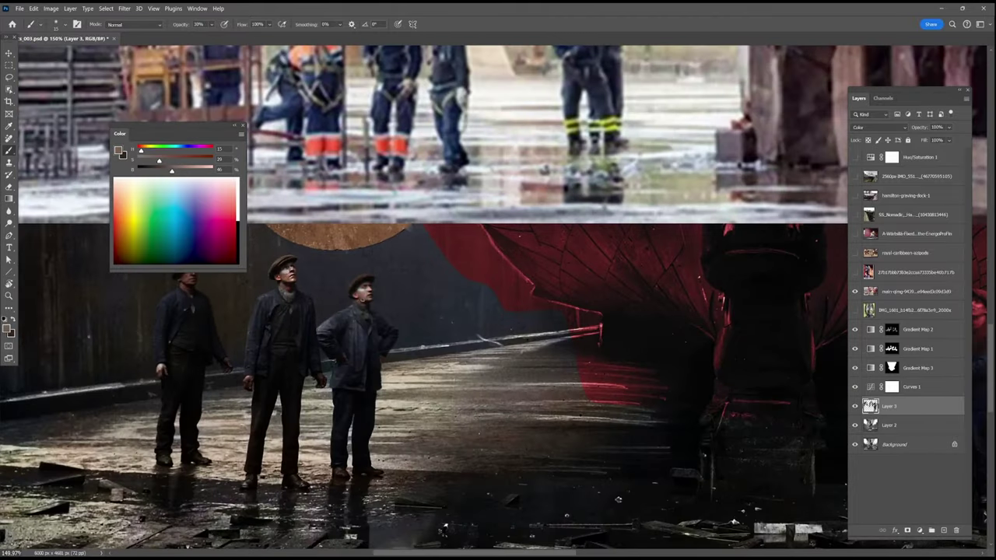
Move the Color panel clear of the workers, choose white and touch up the middle worker's hand
drag(209, 124, 194, 87)
click(158, 143)
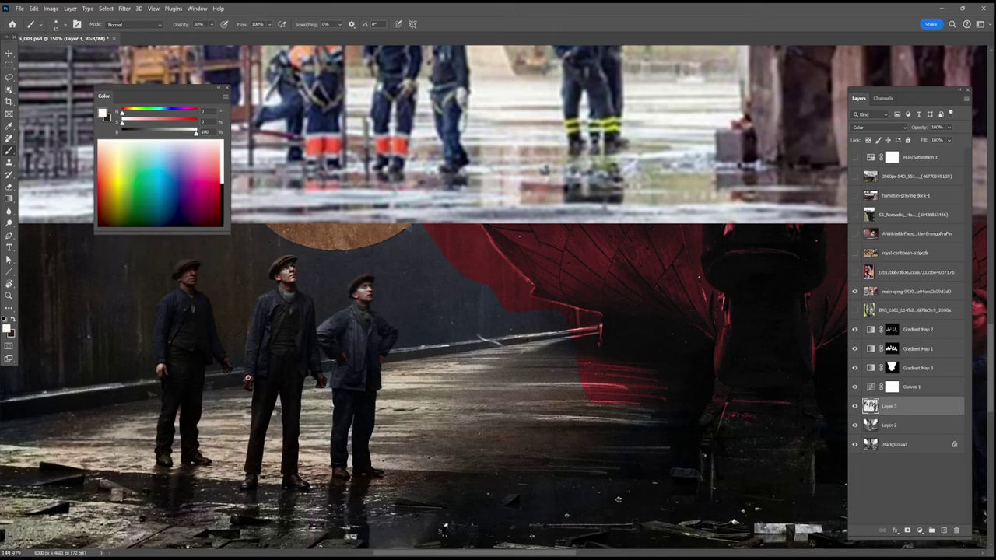
scroll(381, 449, down, 2)
scroll(392, 453, down, 10)
Hide the main-qimg reference and move Gradient Map 1 above Gradient Map 2
click(855, 291)
click(892, 349)
drag(907, 349, 913, 323)
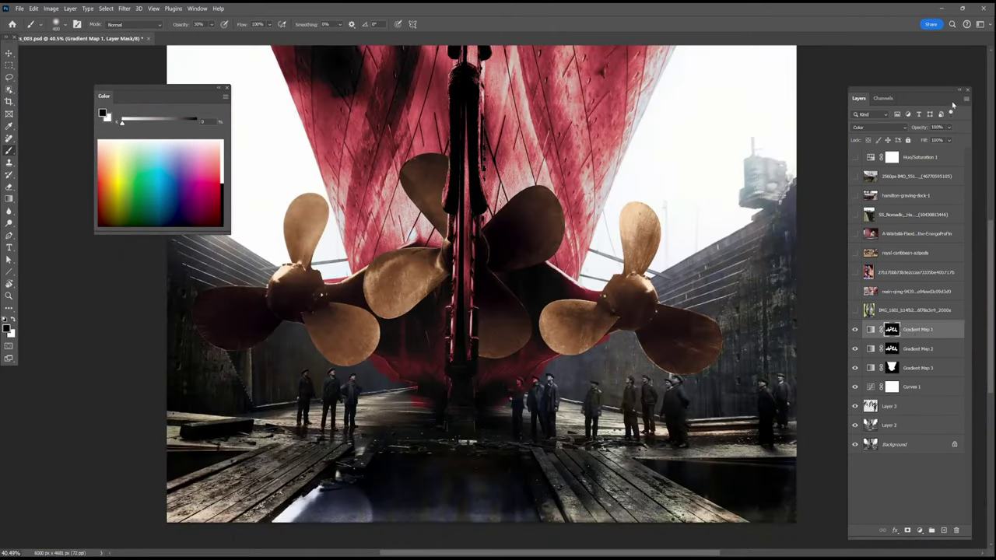
Place Gradient Map 2 in a new group above Gradient Map 1 and give the group a black mask
click(966, 99)
click(933, 190)
key(Return)
click(865, 325)
mouse_move(920, 361)
mouse_down()
mouse_move(915, 345)
mouse_move(918, 369)
mouse_up()
click(894, 326)
alt+click(907, 530)
Paint white on Group 1's mask with a smaller brush to reveal Gradient Map 2 on parts of the propellers
key(bracketleft)
key(bracketleft)
key(bracketleft)
key(bracketleft)
key(bracketleft)
key(bracketleft)
key(bracketleft)
key(bracketleft)
key(x)
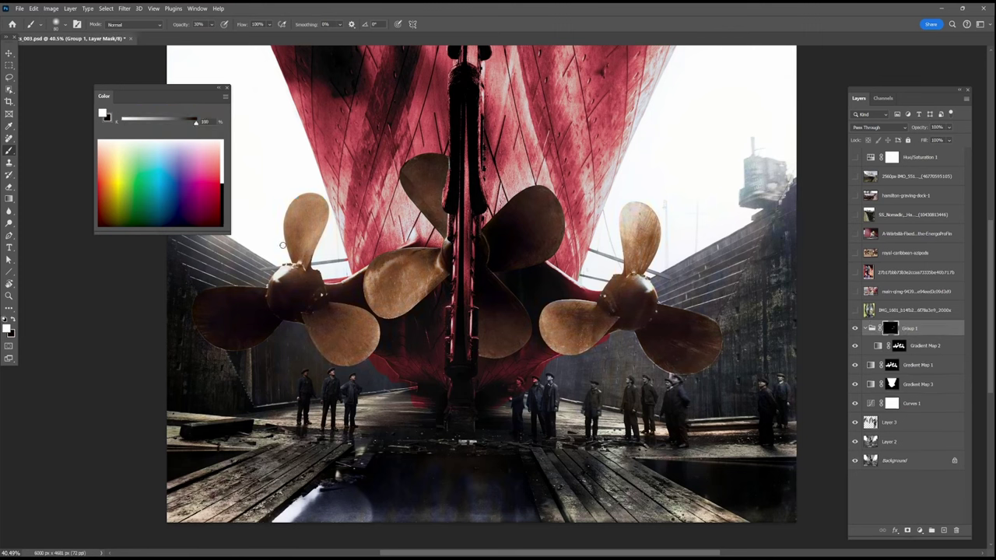
key(x)
key(x)
key(x)
key(x)
key(x)
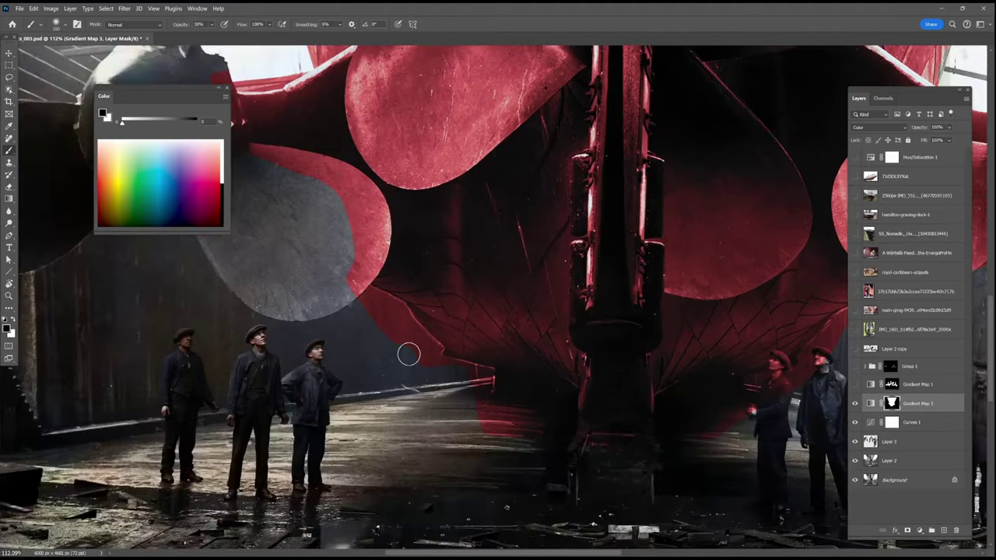
Paint black on Gradient Map 3's mask to remove the red from the dock floor and workers below the hull
drag(495, 431, 545, 437)
drag(685, 443, 557, 429)
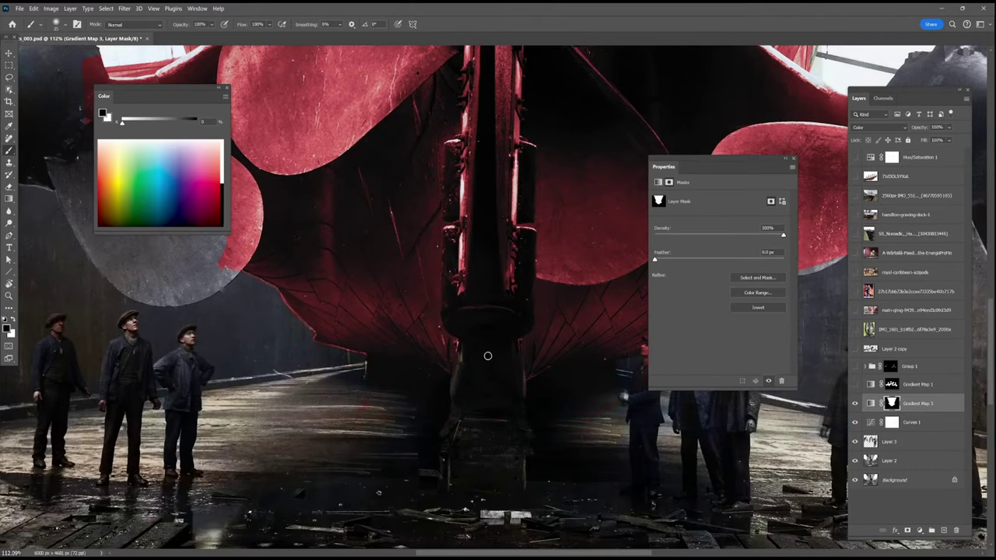
drag(638, 371, 429, 426)
drag(577, 323, 586, 320)
drag(578, 367, 362, 444)
drag(394, 178, 501, 381)
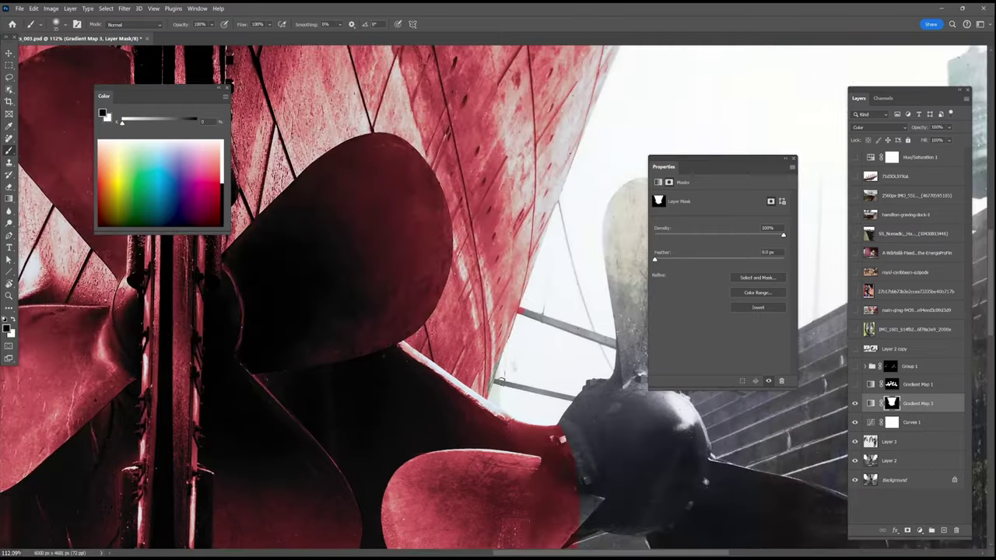
Paint white on Gradient Map 3's mask along the right edge of the hull
key(x)
drag(603, 175, 594, 207)
scroll(595, 209, down, 5)
drag(582, 58, 553, 160)
Show the Titanic model reference and examine its hull colours beside the photo
click(854, 176)
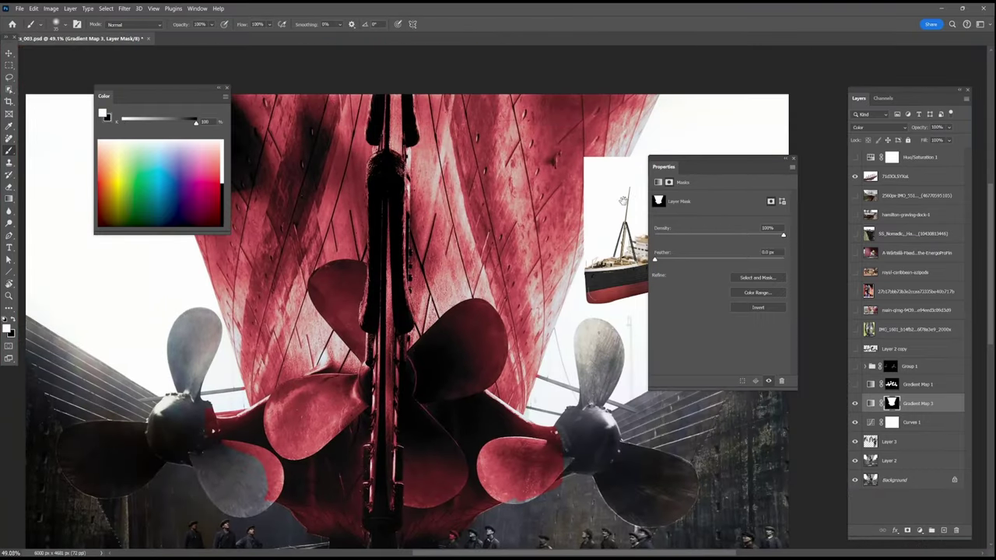
drag(623, 200, 238, 234)
scroll(238, 273, up, 7)
scroll(614, 311, down, 6)
Unlink Gradient Map 3's mask from its adjustment and try painting on a new layer
click(870, 403)
click(879, 403)
click(944, 531)
click(318, 109)
click(892, 422)
key(x)
key(ctrl+z)
Mask the red gradient off the upper right side of the hull with a large black brush
key(bracketright)
key(bracketright)
key(bracketright)
key(bracketright)
key(bracketright)
key(bracketright)
key(bracketright)
key(bracketright)
mouse_move(359, 274)
mouse_down()
mouse_move(344, 148)
mouse_move(387, 437)
mouse_up()
mouse_move(400, 398)
mouse_down()
mouse_move(517, 103)
mouse_move(398, 72)
mouse_up()
key(bracketright)
key(bracketright)
key(bracketright)
key(bracketright)
key(bracketright)
drag(397, 73, 402, 416)
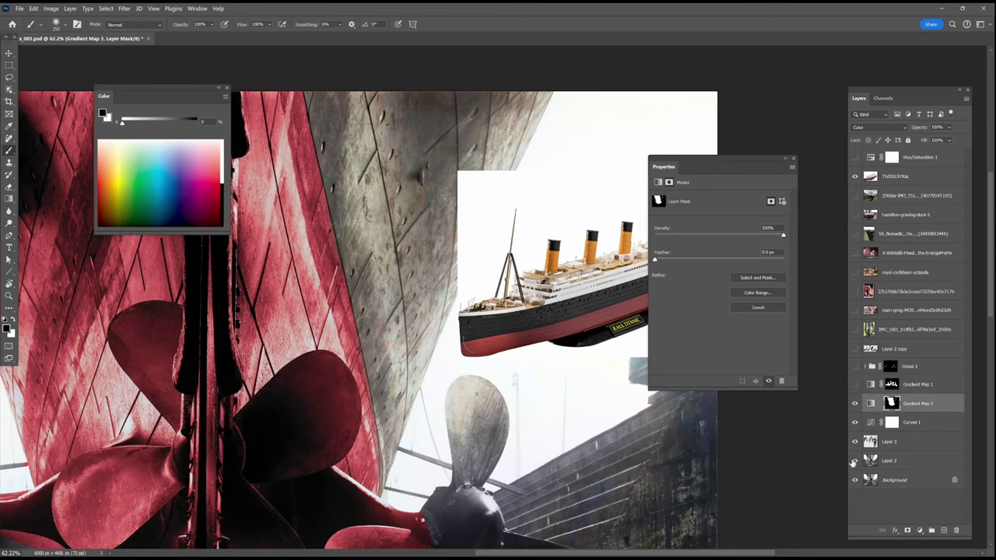
Hide Layer 2 and mask the red gradient off the hull's left side and the central sternpost
click(855, 461)
drag(312, 373, 627, 399)
drag(331, 489, 395, 140)
drag(396, 140, 224, 179)
drag(289, 271, 347, 502)
key(x)
key(x)
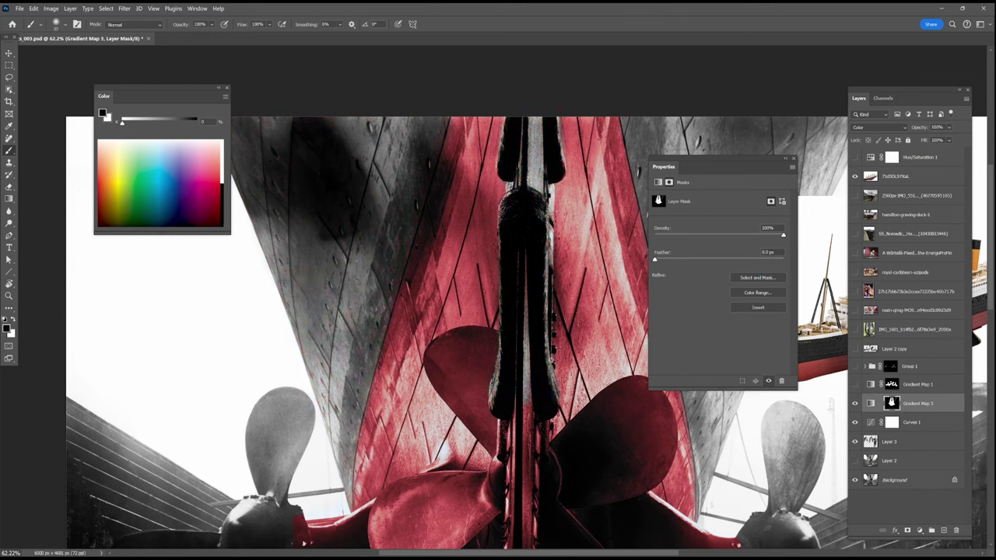
scroll(504, 420, down, 3)
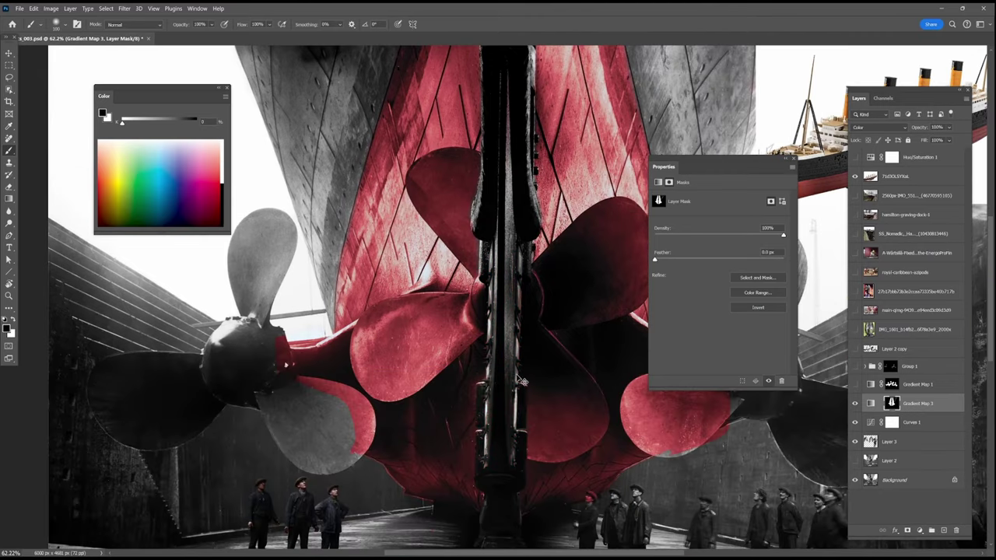
scroll(518, 381, down, 3)
Create a new layer above Gradient Map 3 and brush white over the lower left side of the hull
click(943, 531)
key(x)
key(bracketright)
key(bracketright)
key(bracketright)
key(bracketright)
key(bracketright)
key(bracketright)
key(bracketright)
key(bracketright)
key(bracketleft)
key(bracketleft)
key(bracketleft)
key(bracketleft)
key(bracketleft)
key(bracketleft)
drag(397, 344, 384, 288)
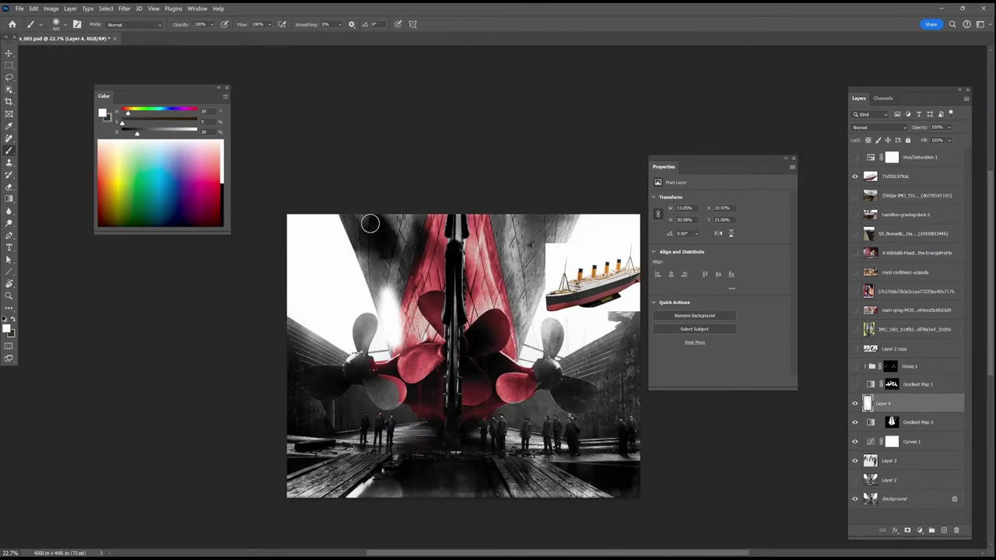
Extend the white paint on Layer 4 over the upper left and the right side of the hull
drag(371, 224, 362, 204)
drag(500, 210, 537, 269)
drag(526, 308, 554, 208)
key(bracketleft)
key(bracketleft)
key(bracketleft)
key(bracketleft)
drag(510, 249, 524, 359)
Set Layer 4 to Color blending, show Layer 2 again and hide the Titanic reference
click(879, 127)
click(865, 377)
click(855, 480)
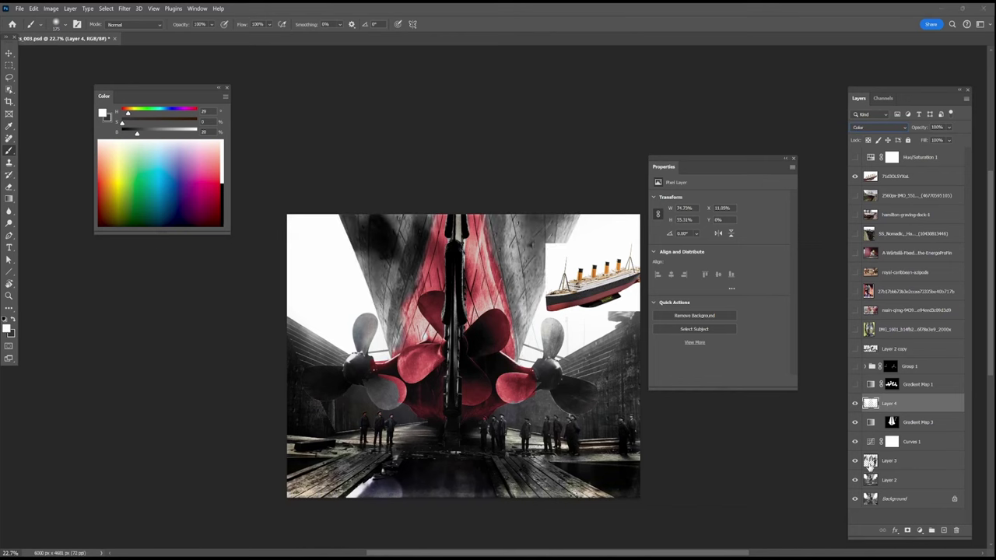
click(855, 176)
Add a Gradient Map adjustment above Gradient Map 3 and set its blend mode to Color
click(936, 422)
click(919, 531)
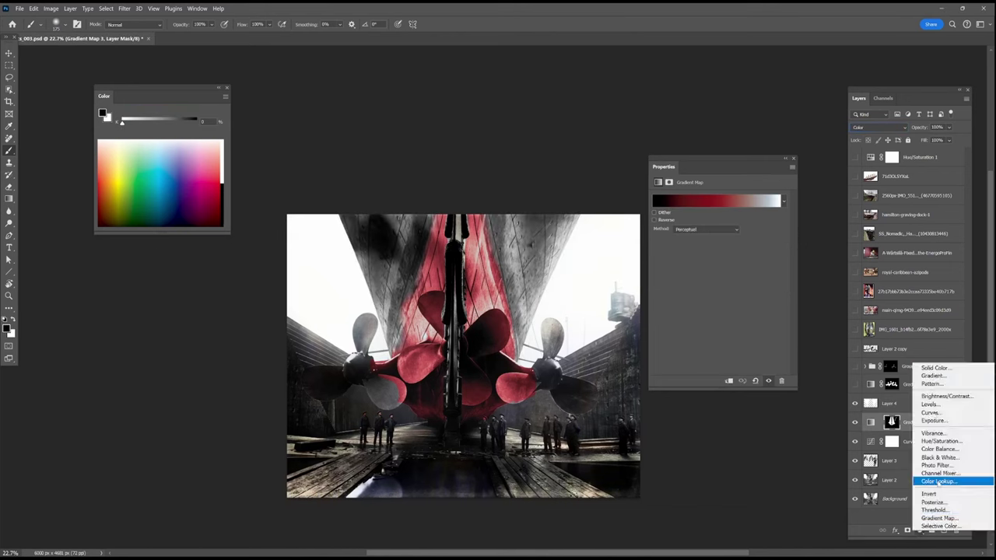
click(938, 518)
click(879, 128)
click(857, 376)
Add a muted violet-grey stop to the light half of Gradient Map 4's gradient
click(717, 200)
double_click(745, 418)
click(687, 235)
drag(733, 260, 627, 285)
click(681, 235)
click(806, 178)
Add a dark olive stop (#1a1b14) at location 26 and apply the gradient
double_click(660, 418)
click(680, 285)
drag(734, 280, 733, 266)
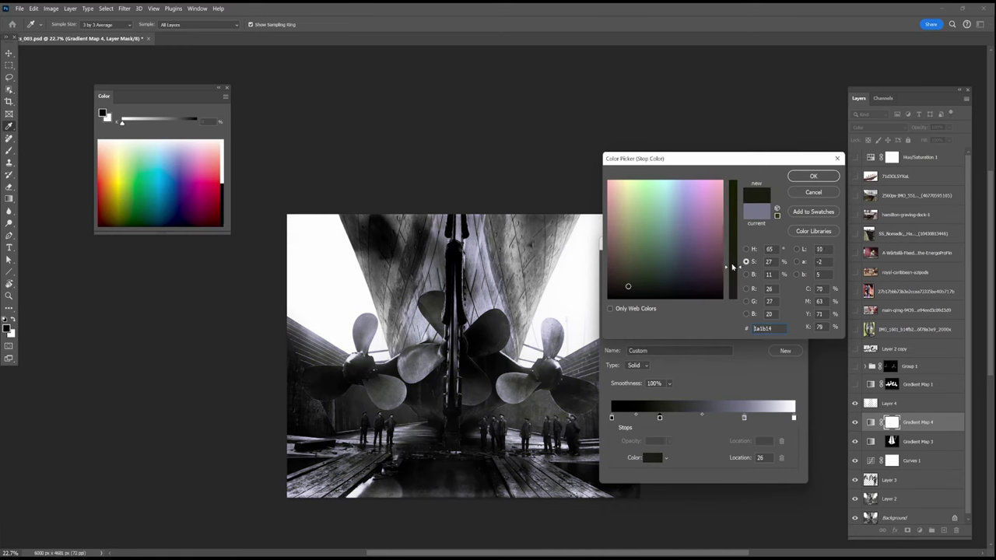
click(813, 177)
click(783, 264)
Move Gradient Map 4 below Gradient Map 3 and fill Layer 4's painted area with black on its mask
drag(915, 423, 908, 450)
ctrl+click(870, 405)
click(892, 442)
key(alt+BackSpace)
key(ctrl+d)
Invert Gradient Map 4's mask to limit it to the upper hull sides and delete Layer 4
key(alt+i)
key(Escape)
key(ctrl+i)
drag(855, 404, 854, 426)
drag(909, 406, 955, 531)
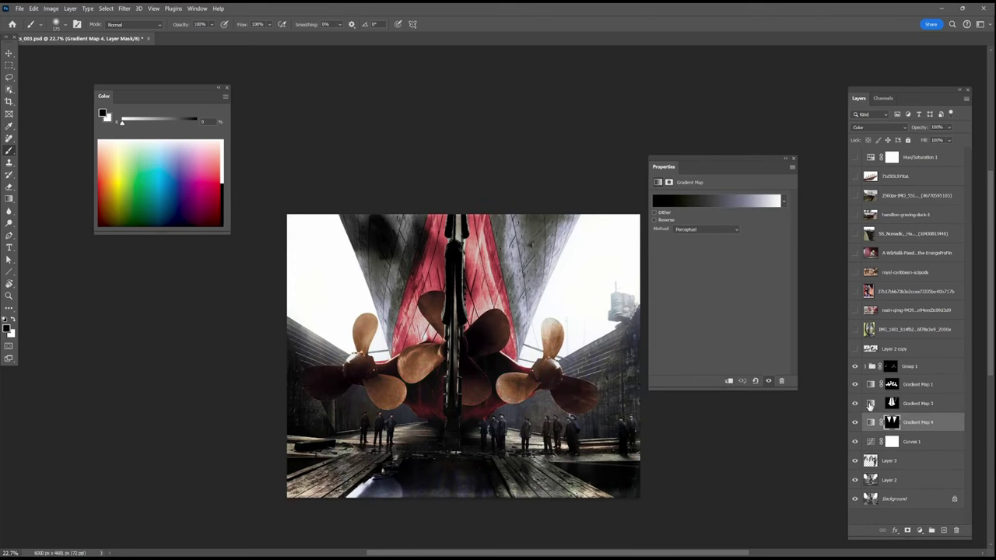
Recolour Gradient Map 3's dark stop to deep maroon and desaturate its red midtone stop
click(723, 200)
double_click(663, 418)
click(714, 271)
key(Return)
click(707, 418)
click(654, 458)
drag(733, 191, 733, 232)
key(Return)
Shift the light stops of Gradient Map 3 toward the shadows and make the highlight stop a stronger light blue
click(663, 417)
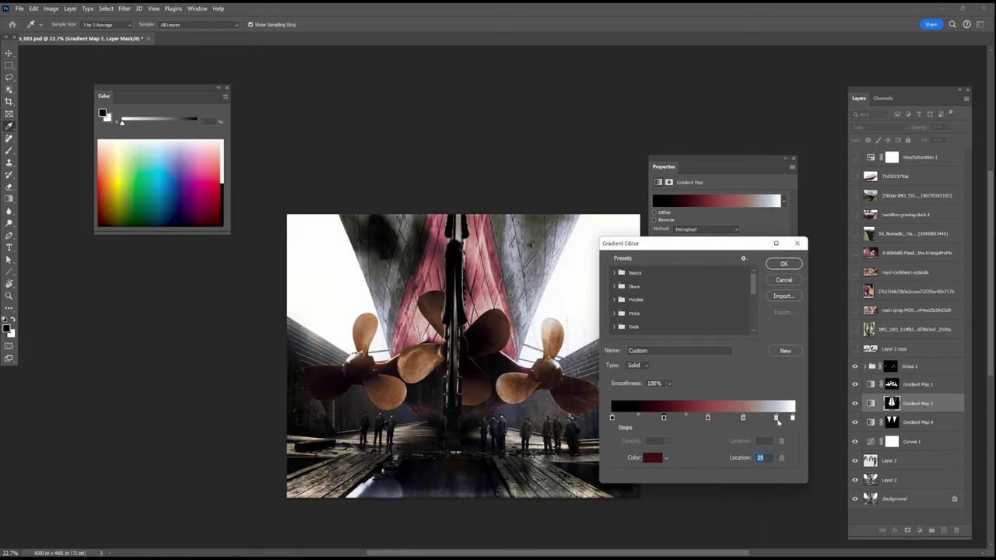
drag(743, 418, 724, 419)
drag(776, 420, 764, 420)
double_click(764, 419)
drag(732, 285, 732, 263)
key(Return)
Reposition Gradient Map 3's midtone and highlight stops and adjust the colour of a stop between them
drag(725, 419, 717, 419)
mouse_move(707, 418)
mouse_down()
mouse_move(676, 419)
mouse_move(704, 418)
mouse_up()
click(700, 418)
drag(793, 419, 767, 419)
click(729, 418)
click(658, 459)
click(661, 267)
mouse_move(650, 273)
mouse_down()
mouse_move(640, 264)
mouse_move(638, 272)
mouse_up()
key(Return)
Remove two midtone stops, move the dark red stop to location 20 and apply the gradient
drag(728, 418, 727, 451)
drag(701, 419, 703, 447)
drag(676, 419, 681, 418)
drag(664, 419, 649, 421)
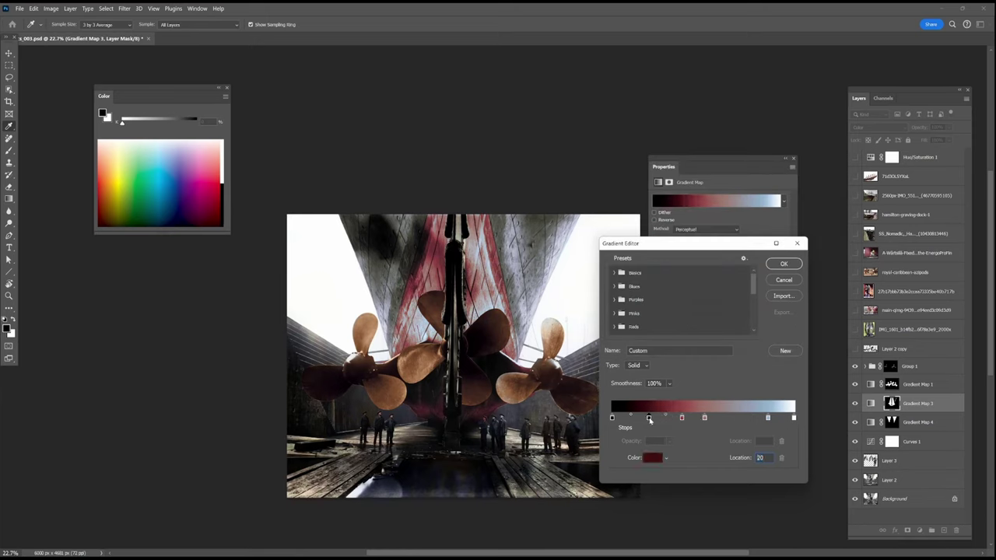
click(783, 263)
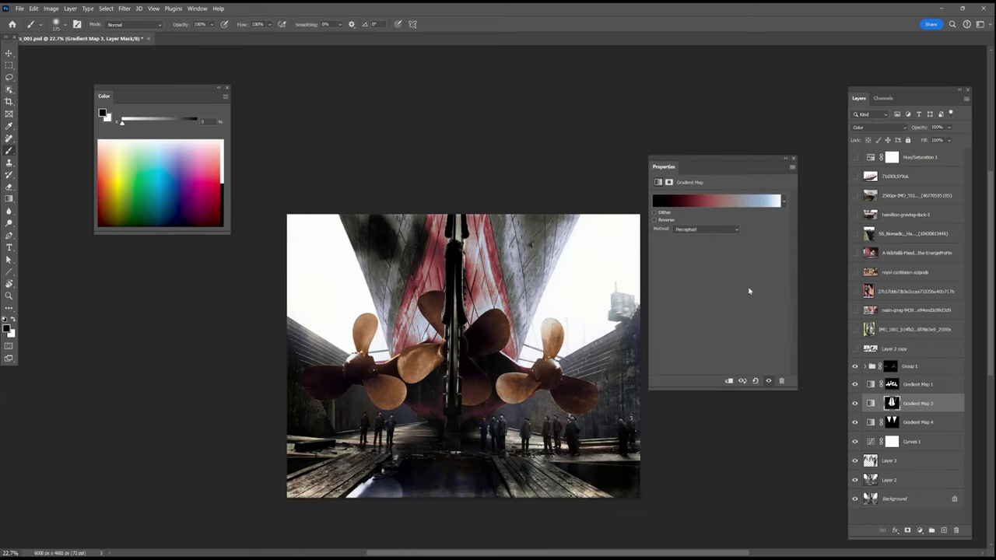
Tone down the propellers' orange through the Group 1 mask with a 21% opacity brush and show Layer 2 copy
click(891, 367)
key(x)
key(2)
key(1)
click(910, 350)
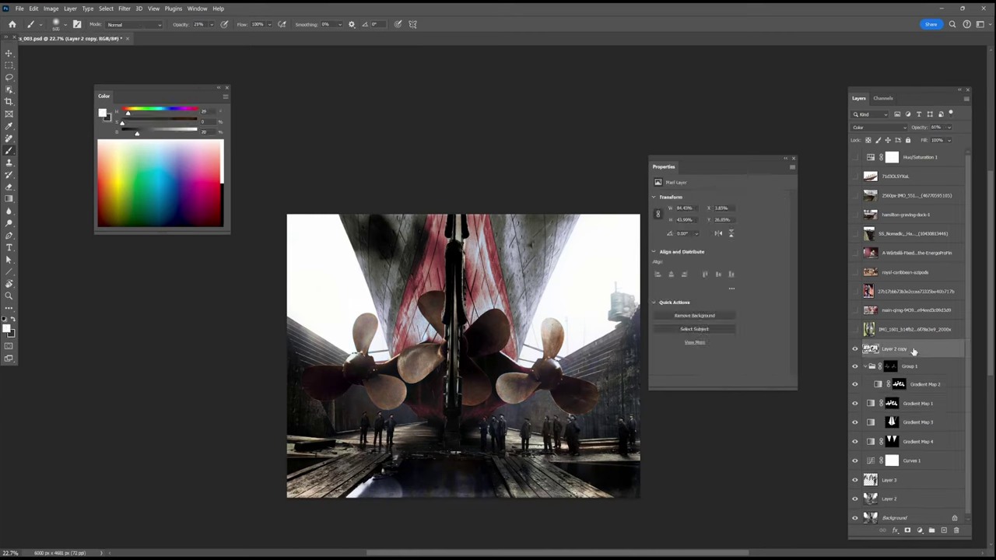
Try to select the colouring layers from Layer 2 copy down to Gradient Map 4
shift+click(919, 481)
right_click(920, 481)
click(858, 500)
click(902, 499)
click(926, 461)
shift+click(924, 350)
click(922, 350)
click(924, 386)
click(910, 366)
click(879, 128)
click(926, 349)
click(924, 349)
shift+click(926, 444)
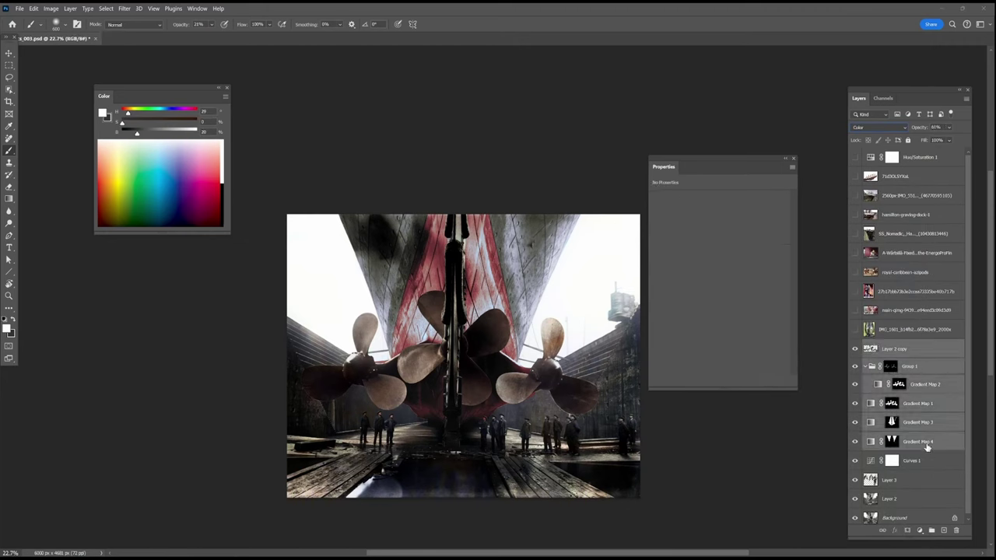
Try to merge the gradient map layers down to Gradient Map 4, then undo the merge
click(922, 385)
shift+click(926, 441)
right_click(926, 442)
click(934, 292)
key(ctrl+z)
click(923, 404)
shift+click(924, 441)
right_click(924, 441)
click(930, 350)
key(ctrl+z)
right_click(921, 440)
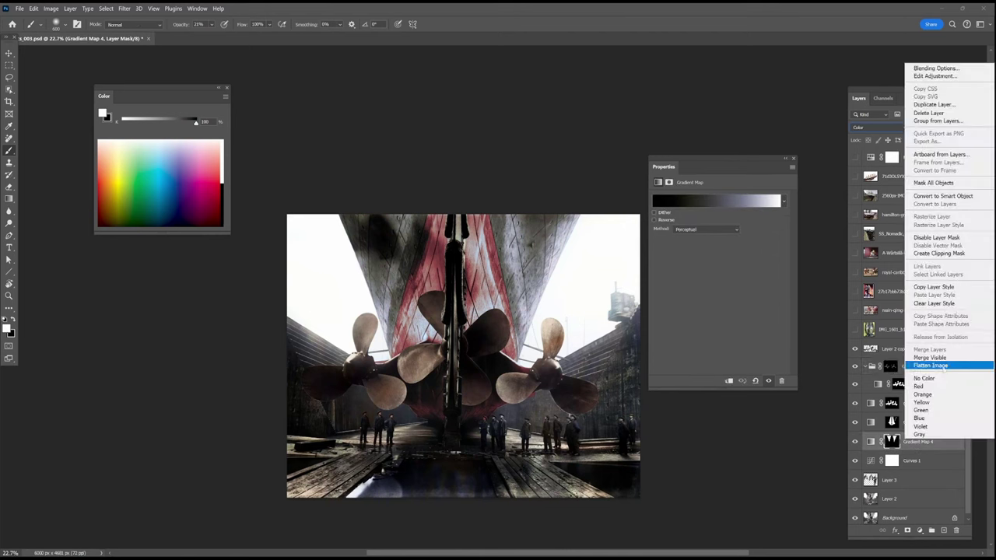
right_click(935, 449)
Add a new empty layer between Gradient Map 4 and Curves 1
click(869, 442)
click(929, 461)
click(944, 531)
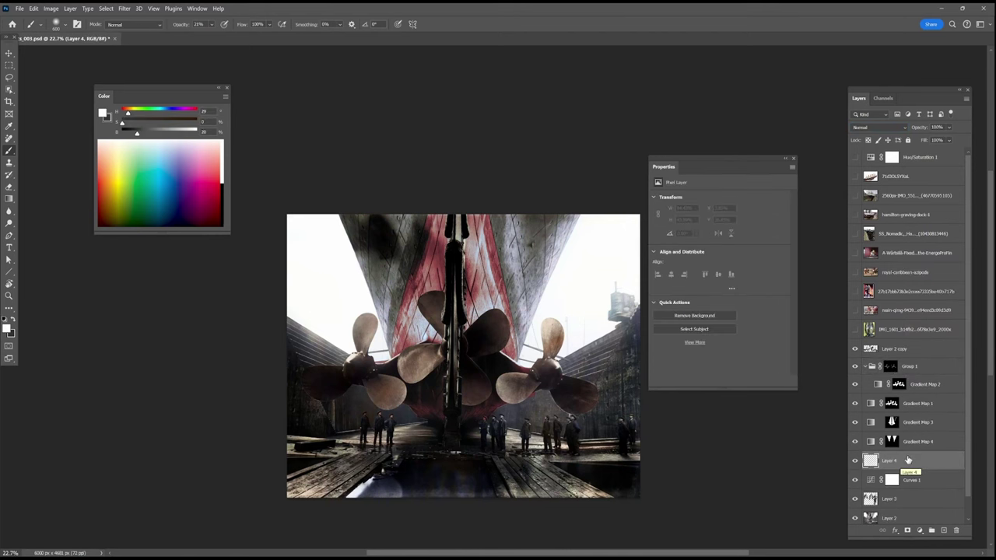
Collapse Group 1 and merge the colouring and image layers from Layer 2 copy down, keeping Curves 1 separate
click(865, 366)
shift+click(913, 362)
click(913, 351)
shift+click(910, 501)
right_click(910, 501)
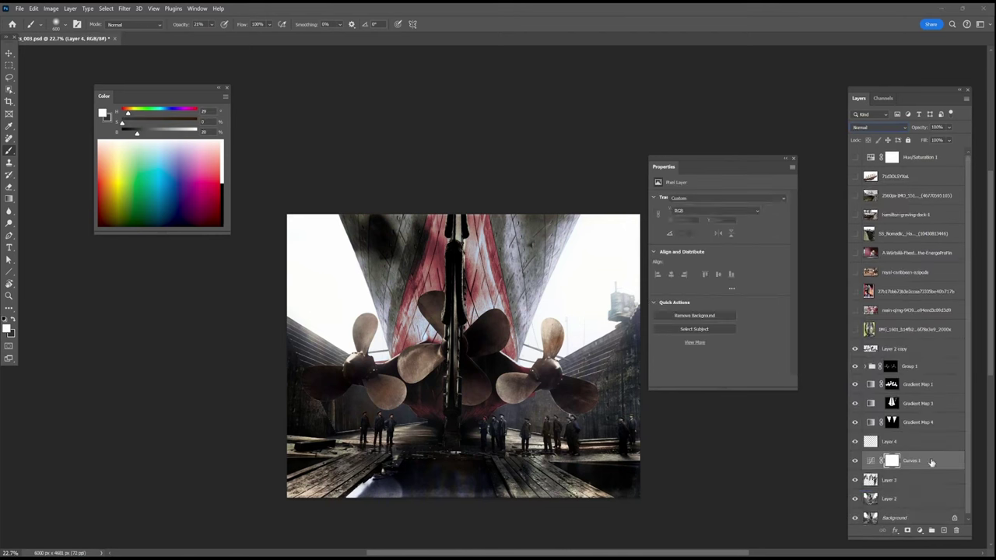
right_click(912, 350)
click(860, 468)
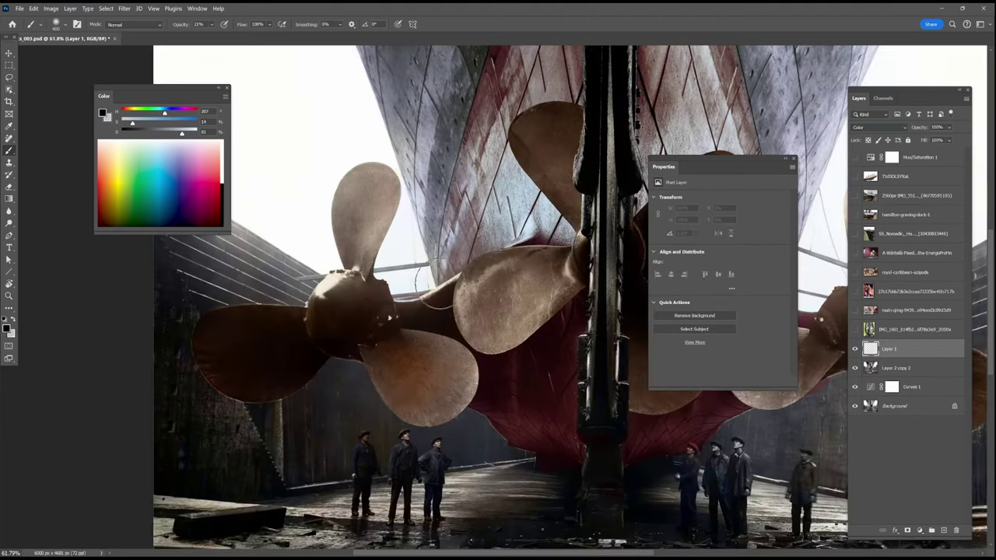
Paint maroon sampled from the hull over its uncoloured red areas beside the propellers on Layer 1
alt+click(508, 384)
key(i)
click(443, 302)
key(b)
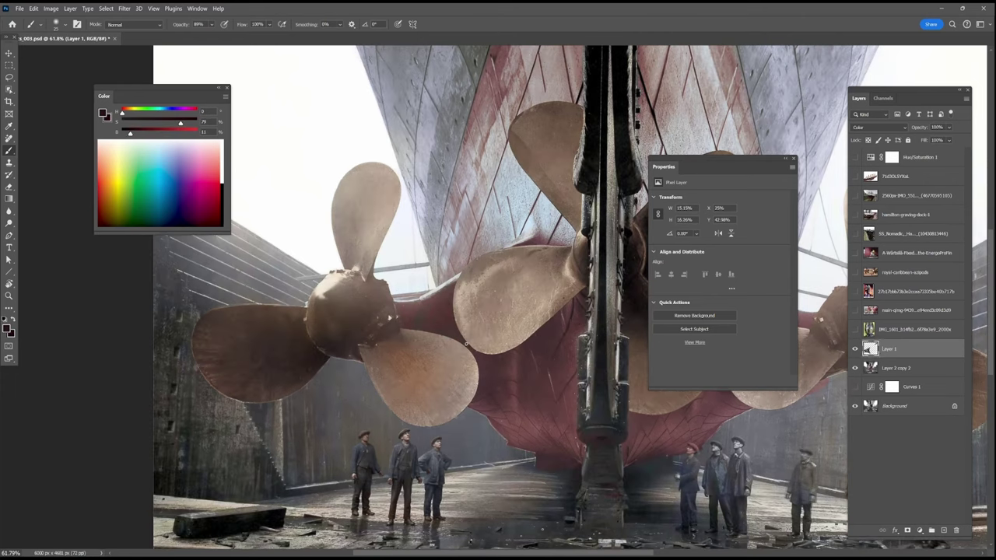
click(160, 174)
key(d)
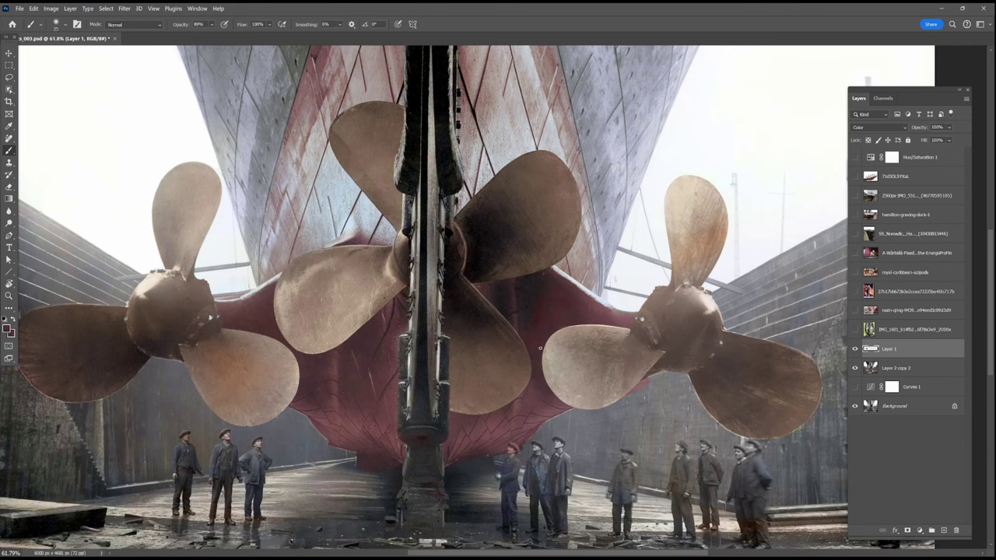
Brush a muted blue-grey sampled from the image into the dark hull recess beside the rudder post
alt+click(584, 287)
key(F6)
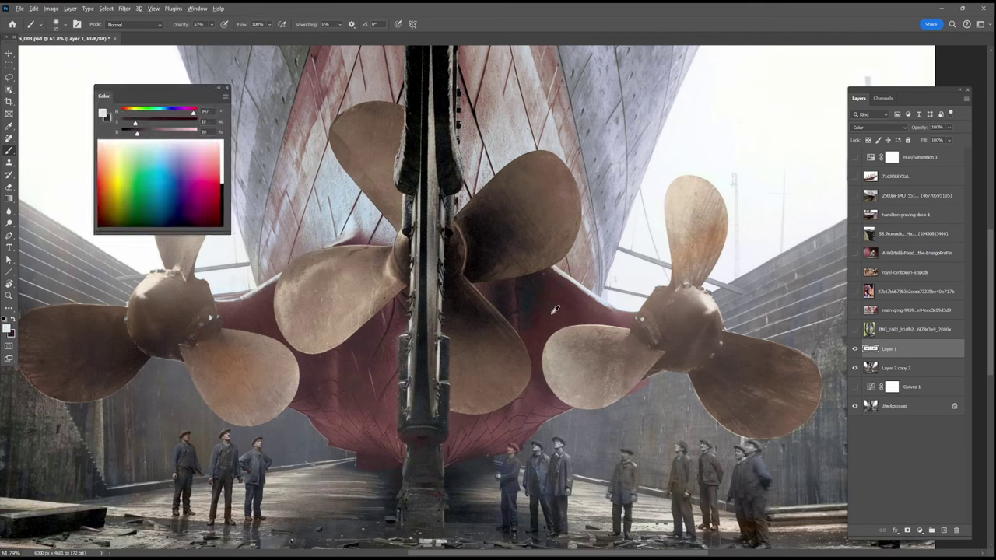
alt+click(371, 211)
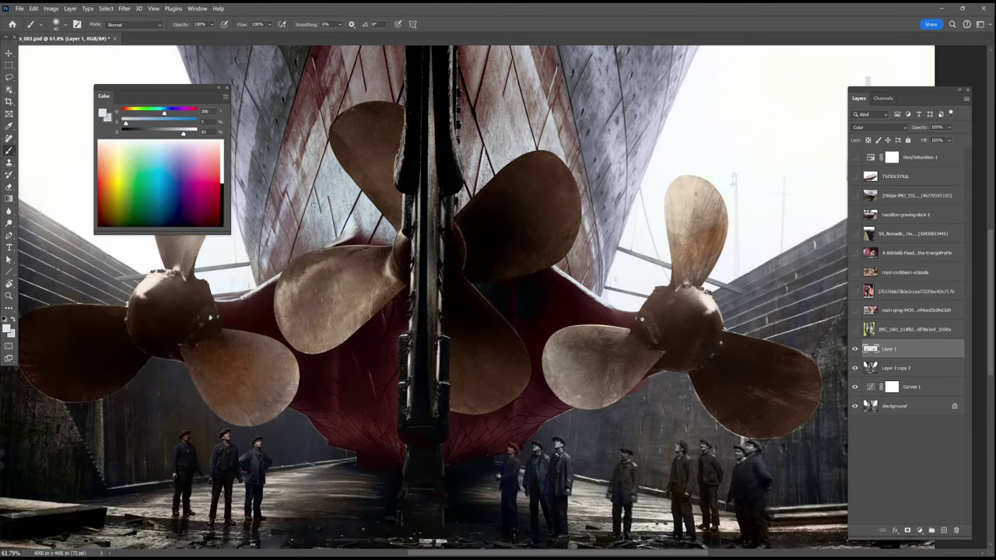
alt+click(511, 291)
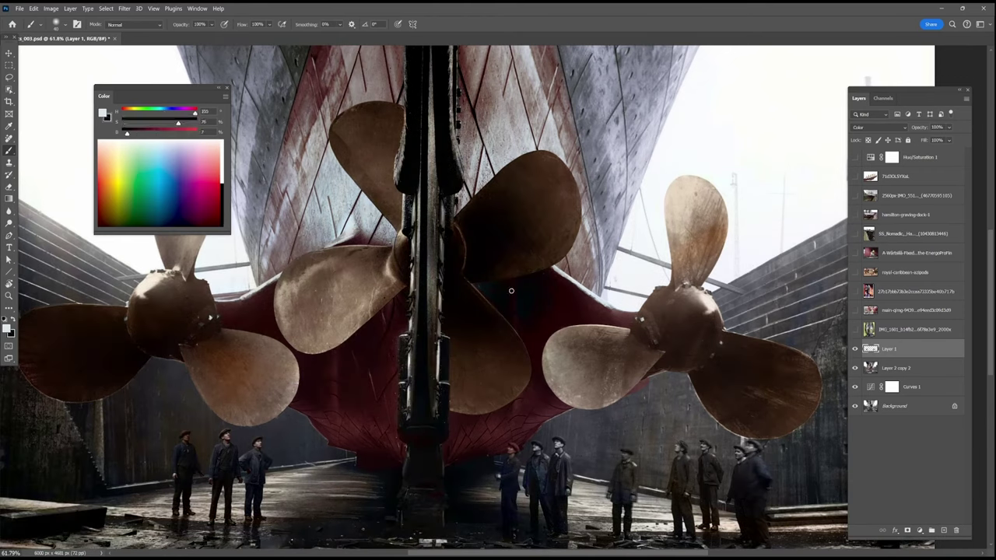
alt+click(393, 323)
alt+click(395, 322)
key(1)
alt+click(400, 307)
Tone down the red on both sides of the lower hull using an enlarged brush at 30% opacity
key(])
key(])
key(])
key(])
key(])
key(])
key(3)
mouse_move(384, 324)
mouse_down()
mouse_move(322, 382)
mouse_move(391, 400)
mouse_up()
mouse_move(526, 389)
mouse_down()
mouse_move(496, 444)
mouse_move(533, 427)
mouse_up()
Glaze the lower hull with sampled dark greys and olive tones to break up the even red
alt+click(502, 477)
key(x)
drag(382, 443, 383, 426)
alt+click(343, 442)
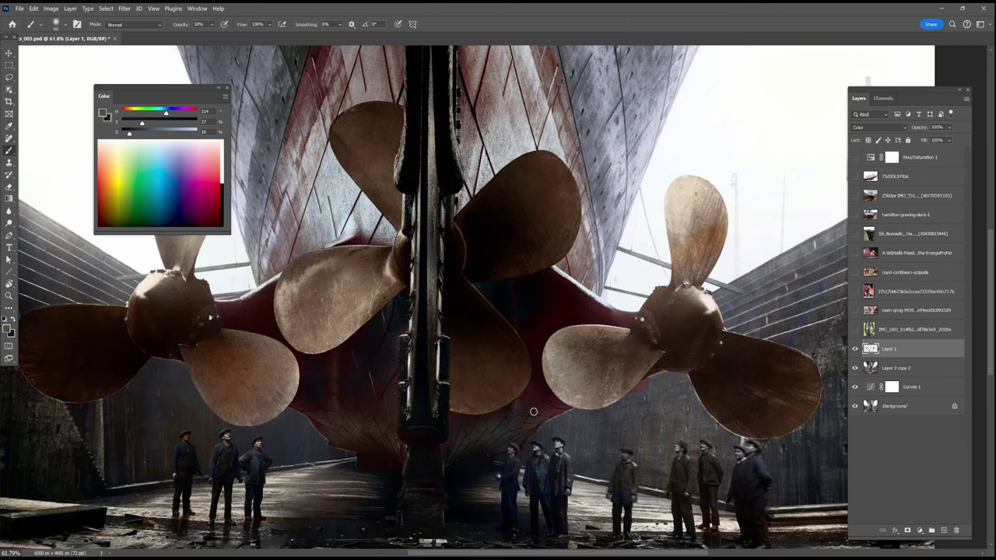
alt+click(578, 447)
alt+click(308, 395)
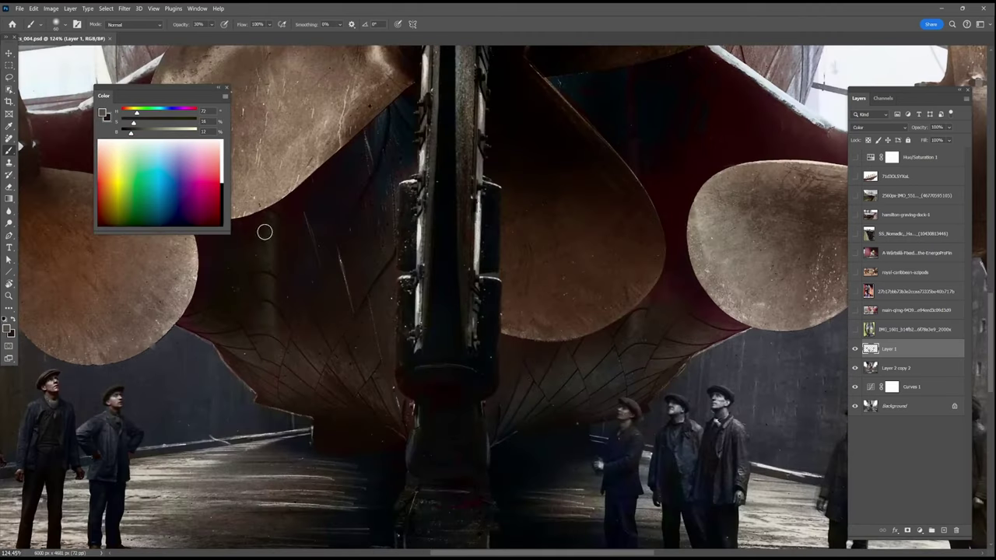
alt+click(265, 300)
key(i)
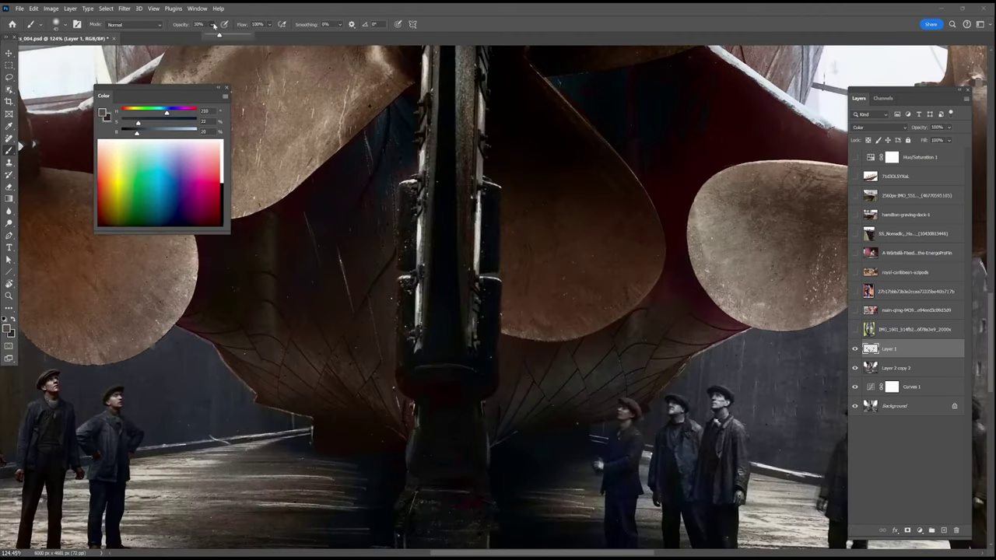
Close the Color panel and choose a brown painting colour
click(187, 24)
click(187, 66)
click(106, 24)
click(102, 44)
click(209, 378)
click(133, 311)
click(135, 372)
click(226, 88)
click(7, 329)
click(819, 174)
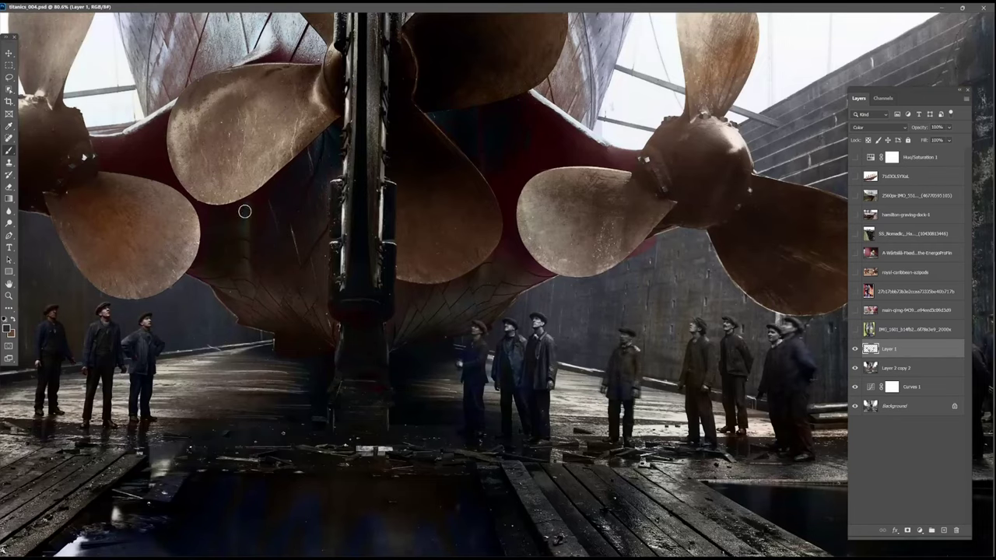
Reopen the Color panel and blend sampled tones down both sides of the lower hull below the propellers
alt+click(536, 152)
key(F6)
drag(246, 211, 247, 270)
alt+click(236, 269)
alt+click(325, 267)
alt+click(339, 352)
alt+click(539, 281)
drag(504, 288, 468, 333)
Brush sampled dark red over the bluish hull shadow between the centre and right propellers
alt+click(494, 139)
drag(513, 126, 434, 117)
alt+click(434, 117)
drag(661, 232, 547, 279)
Tint the dock wall behind the right propeller mossy green, then desaturate the colour and set its hue to 57
alt+click(536, 307)
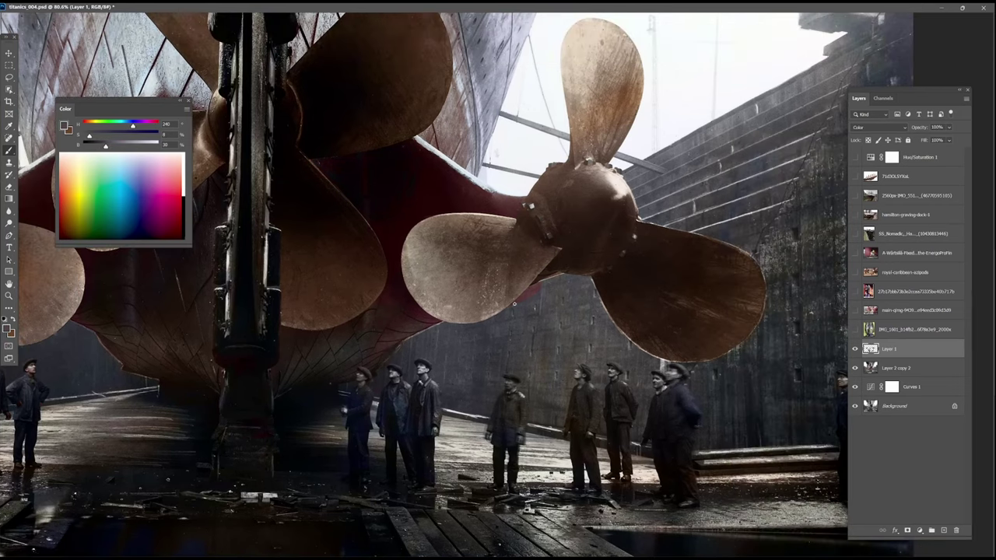
alt+click(563, 305)
click(104, 138)
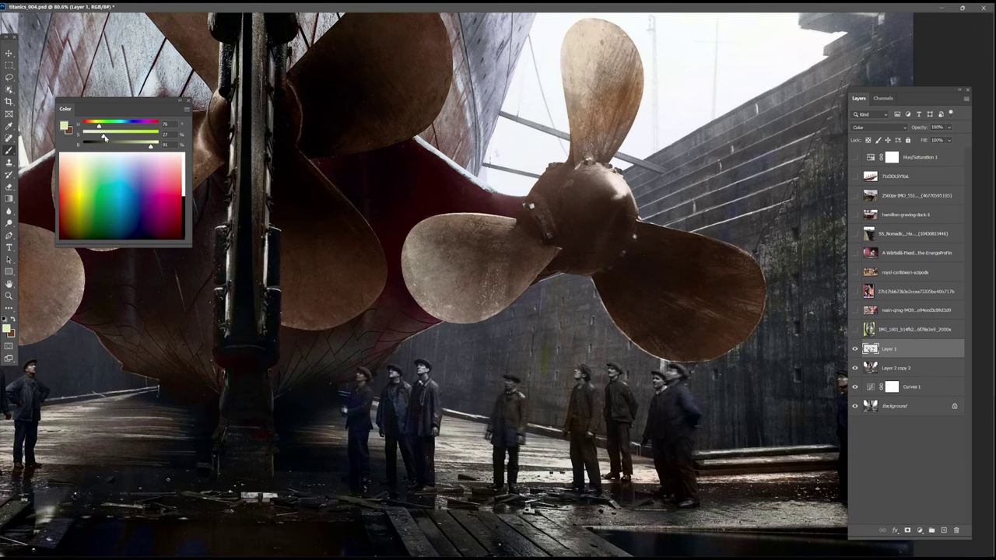
click(88, 136)
click(95, 125)
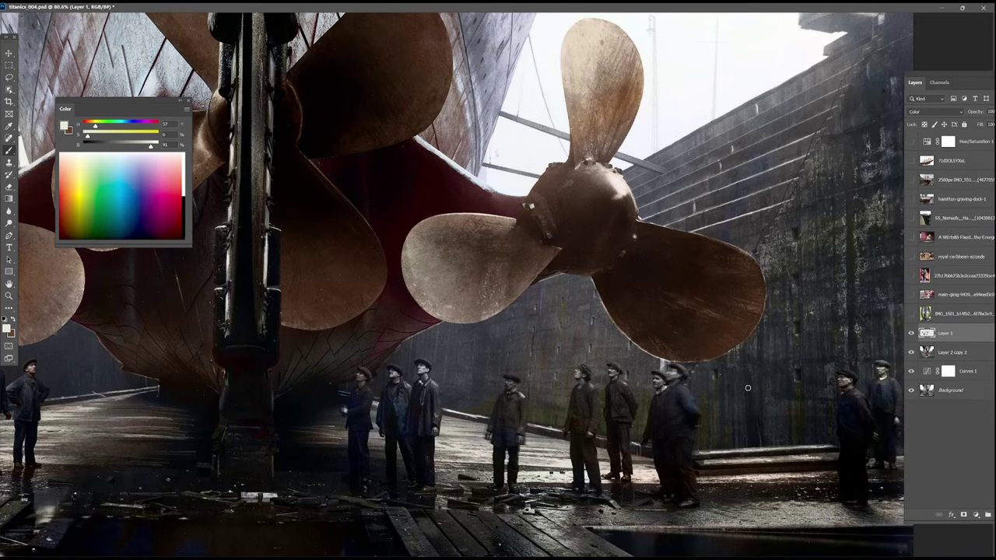
Enlarge the brush and paint sampled greys over the dock wall below the right propeller
alt+click(439, 336)
key(bracketright)
key(bracketright)
alt+click(486, 336)
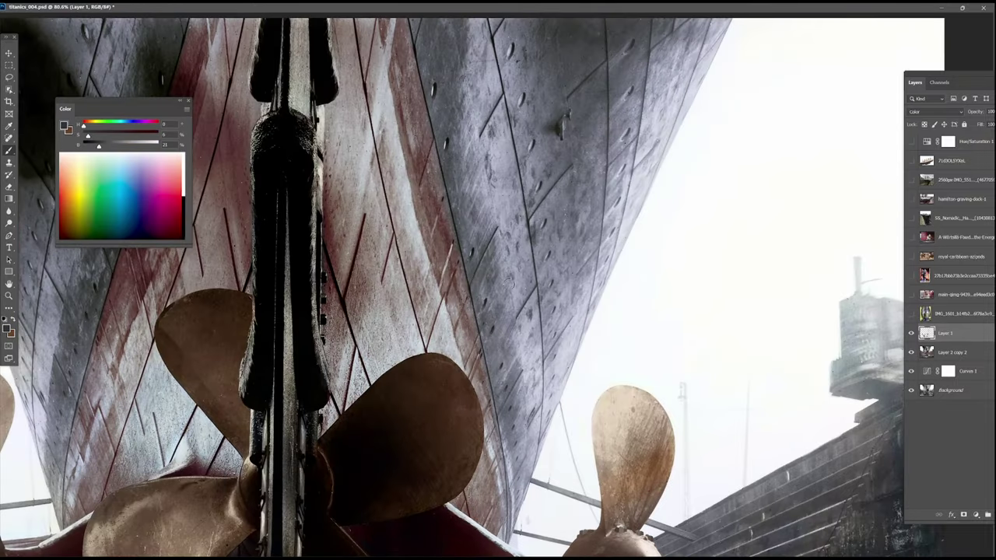
Sample the upper hull's grey and touch up its plating with a smaller brush
alt+click(486, 159)
drag(618, 357, 562, 356)
key(bracketleft)
key(bracketleft)
key(bracketleft)
alt+click(445, 458)
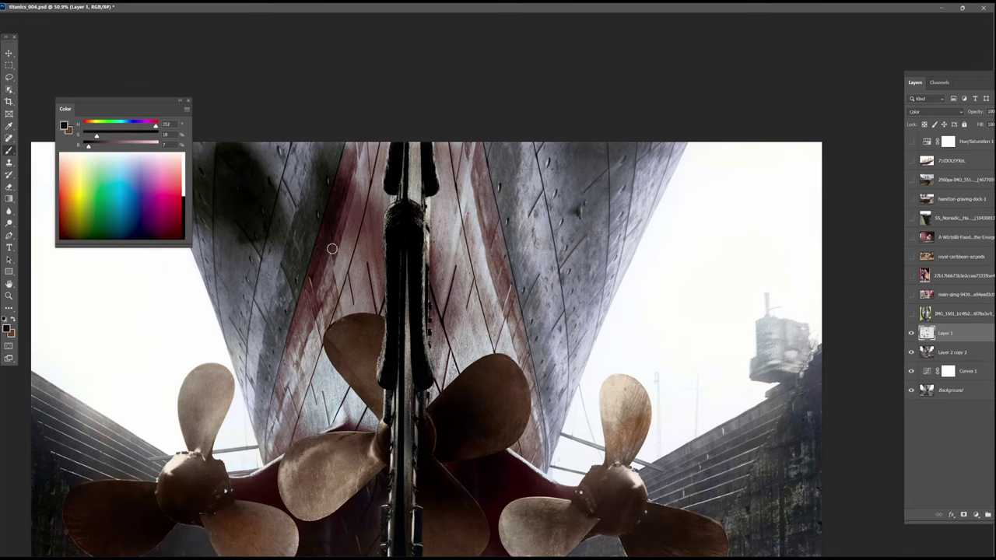
Pick a red and paint it along the hull's red band and panel to the right of the rudder post
click(182, 185)
click(183, 215)
alt+click(492, 217)
drag(493, 218, 498, 265)
alt+click(459, 314)
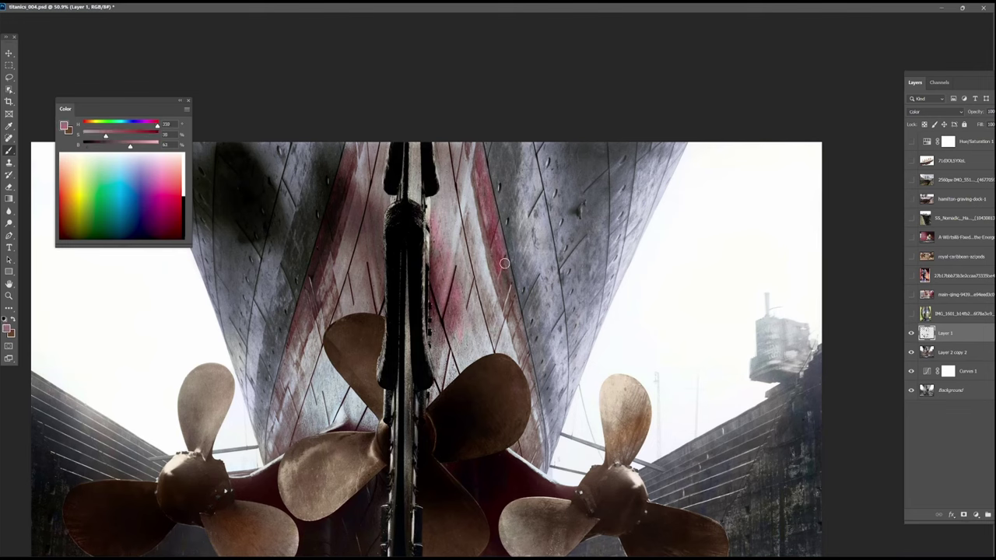
Blend sampled reds into the faded plating between the rudder post and the right red band
scroll(501, 280, down, 3)
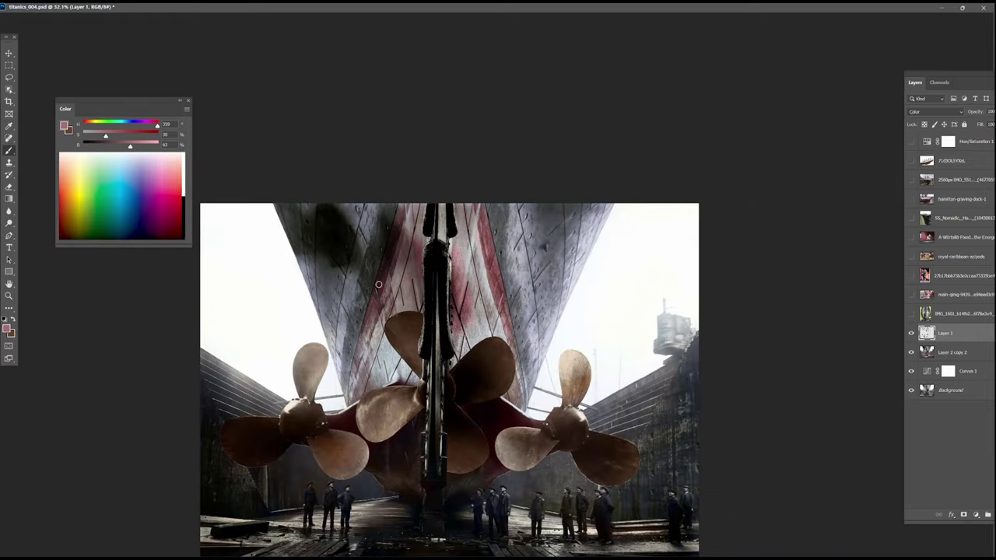
alt+click(489, 262)
drag(471, 252, 481, 283)
alt+click(481, 265)
alt+click(468, 266)
Paint orange-red and dark red sampled tones onto the lower part of the hull's left red band
scroll(429, 203, up, 3)
alt+click(336, 490)
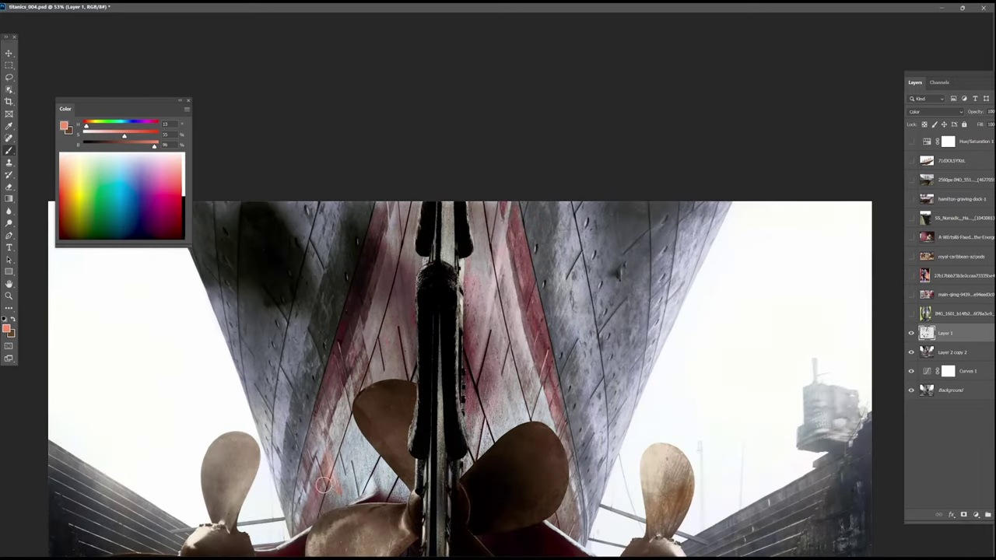
alt+click(314, 509)
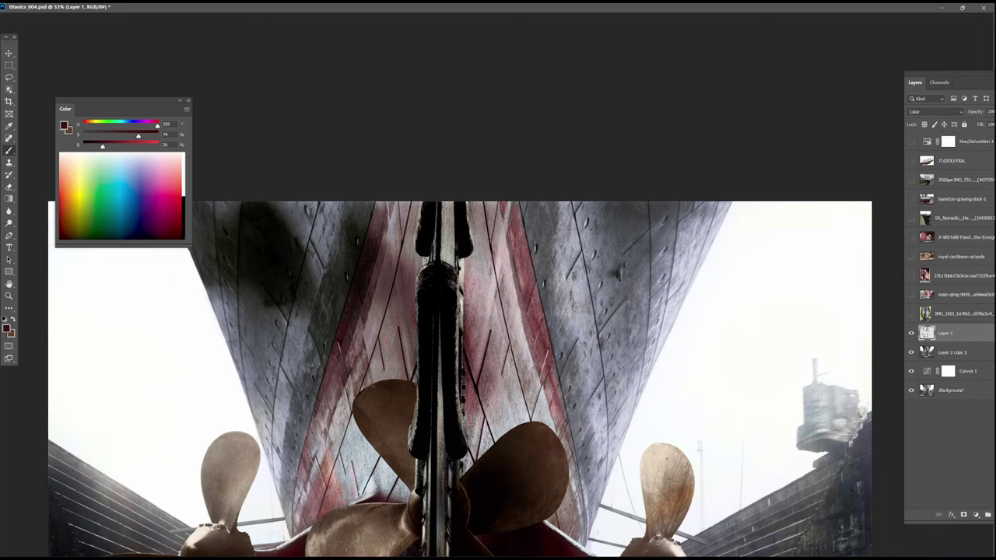
alt+click(343, 375)
alt+click(354, 447)
Brush blue tones into the dark patch and along the outer edge of the hull's left grey side
alt+click(280, 433)
drag(286, 275, 267, 294)
alt+click(277, 351)
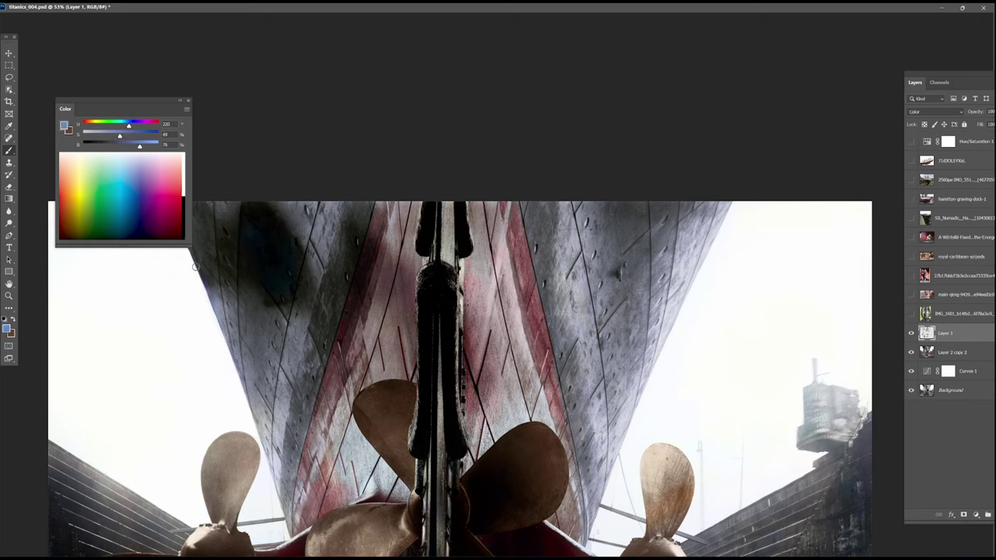
alt+click(272, 480)
alt+click(266, 452)
alt+click(250, 419)
drag(351, 502, 448, 393)
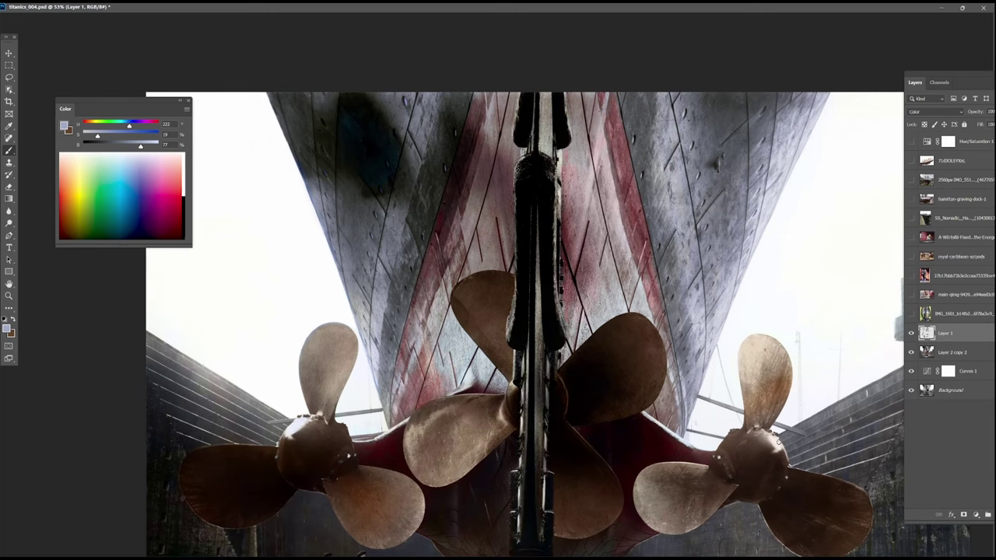
Refine the left red band and the plating around the rudder post with sampled hull reds and greys
alt+click(511, 440)
alt+click(490, 383)
alt+click(407, 387)
alt+click(440, 248)
alt+click(567, 313)
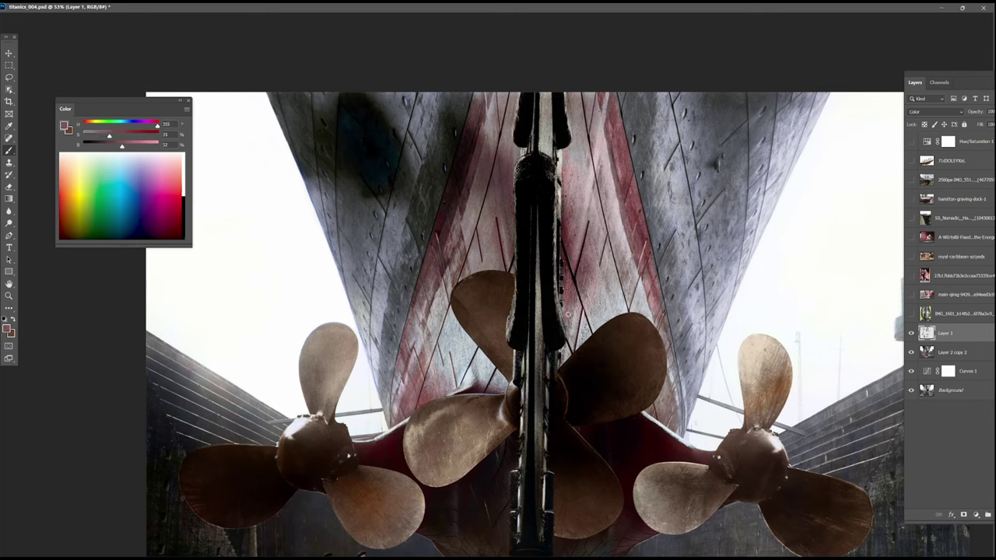
alt+click(563, 315)
Touch up the hull's right grey plating and outer edge with sampled pale blue-grey tones
alt+click(450, 372)
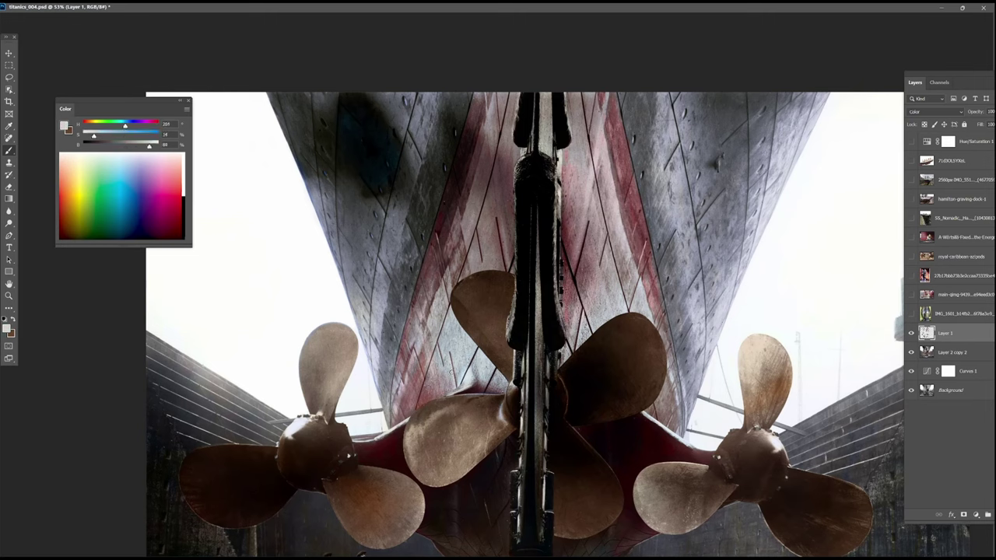
alt+click(692, 388)
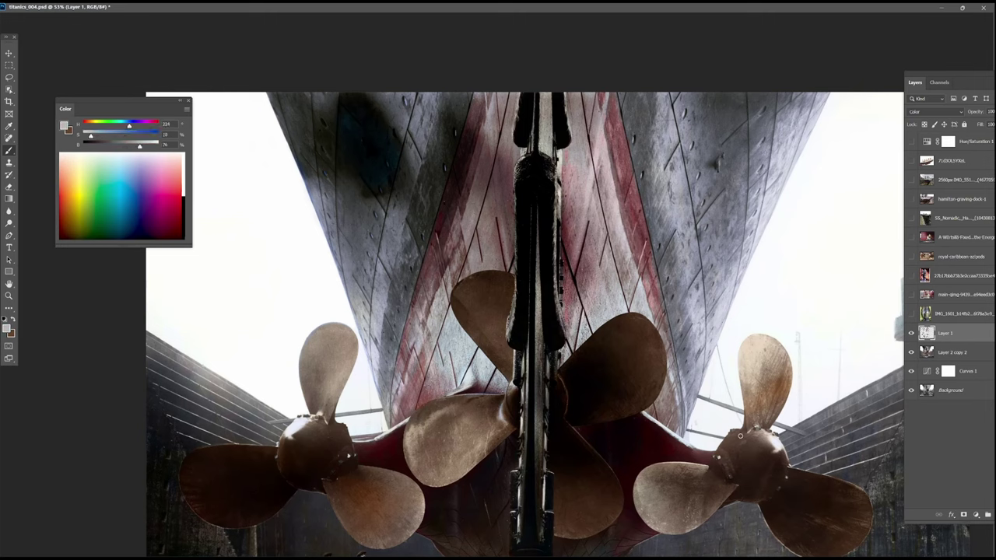
alt+click(752, 399)
alt+click(711, 342)
alt+click(764, 229)
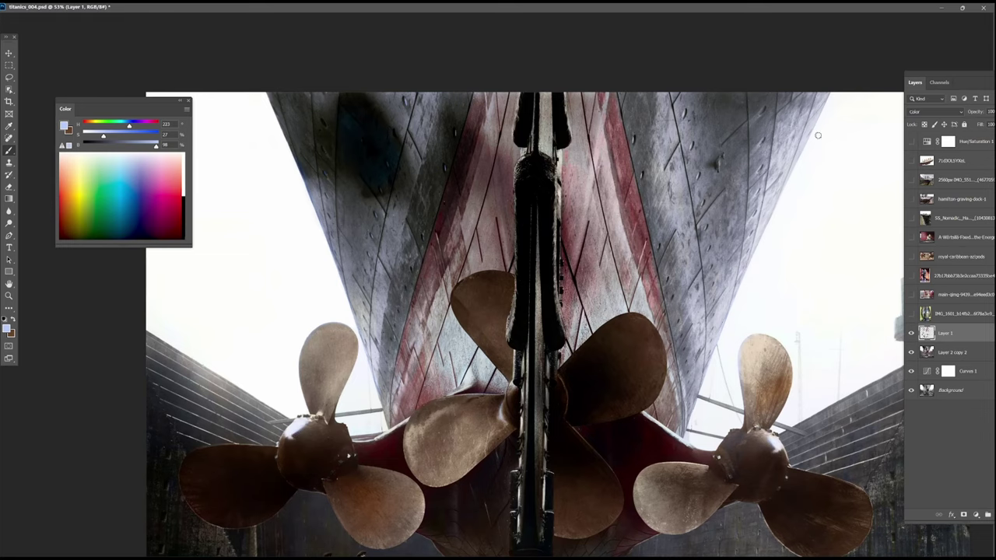
Paint sampled brown and maroon tones over the lower hull between the centre and right propellers
scroll(661, 369, down, 5)
scroll(526, 412, up, 9)
alt+click(524, 453)
alt+click(531, 395)
alt+click(553, 420)
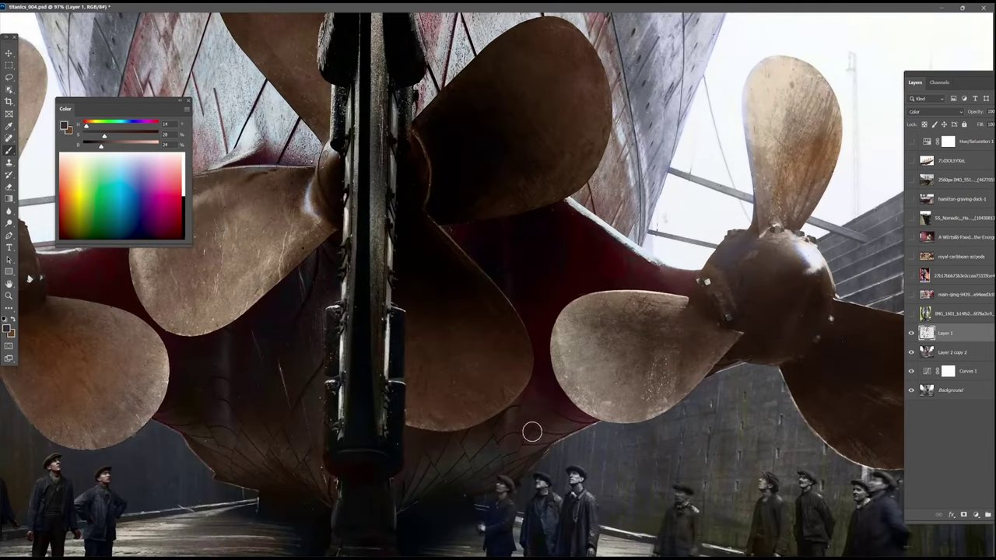
Paint sampled bronze and brown tones over the right propeller's hub and the centre propeller's left blade, varying brush opacity up to 90%
alt+click(731, 255)
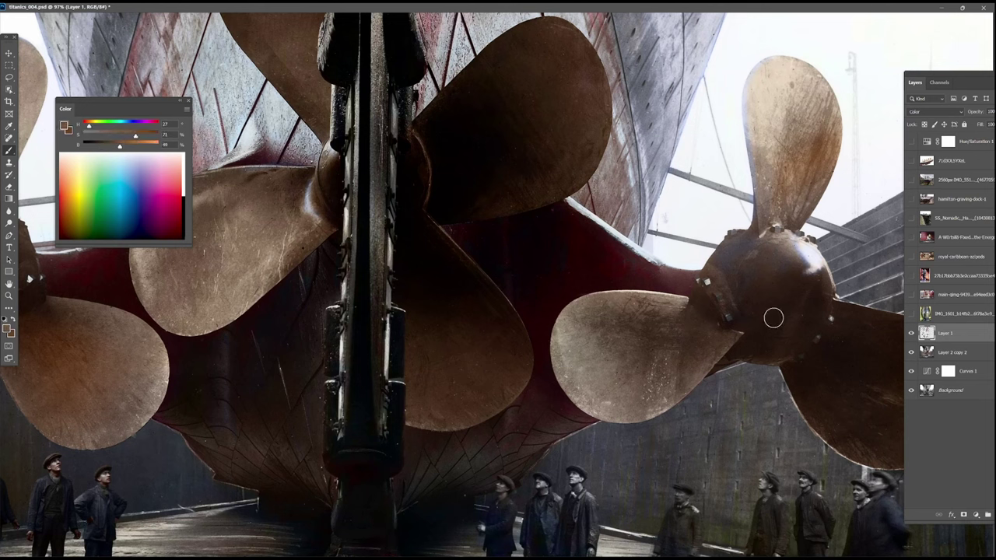
alt+click(303, 203)
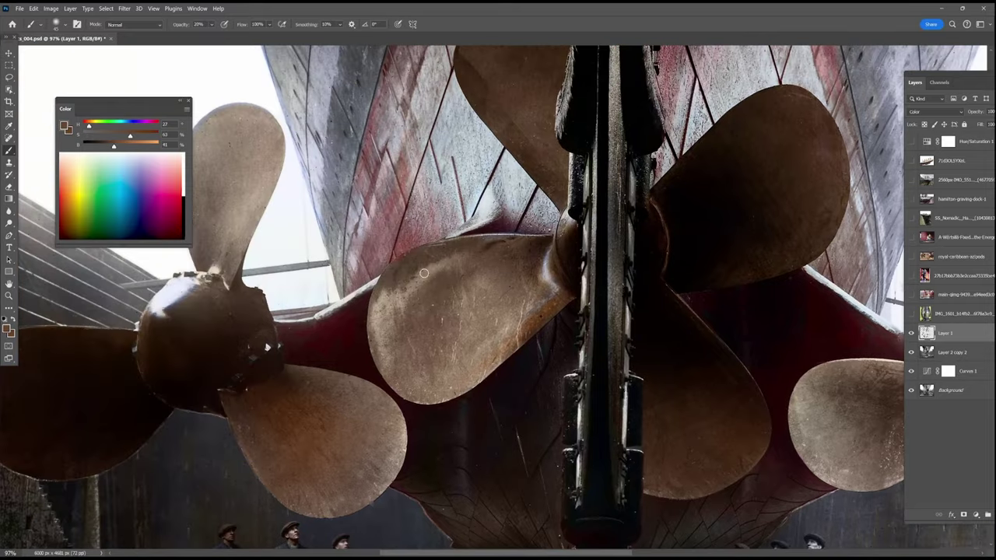
key(2)
alt+click(400, 344)
key(9)
alt+click(401, 277)
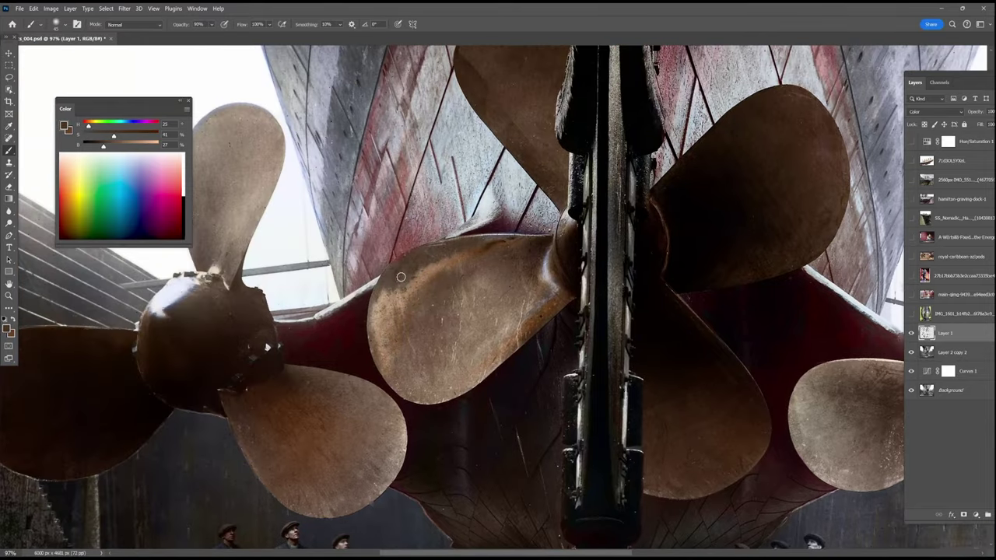
Refine the left propeller's lower and upper blades with sampled brown tones
alt+click(434, 421)
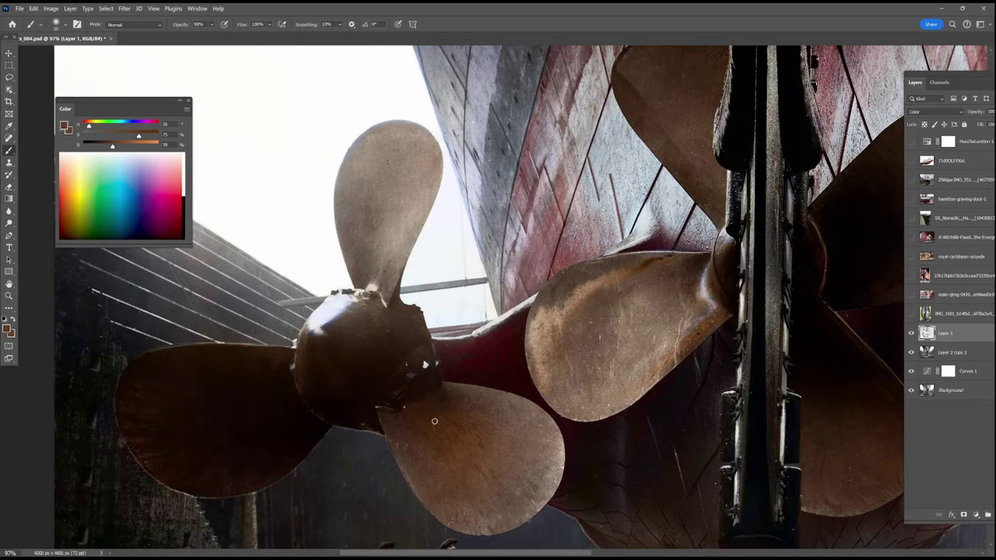
alt+click(391, 281)
alt+click(400, 260)
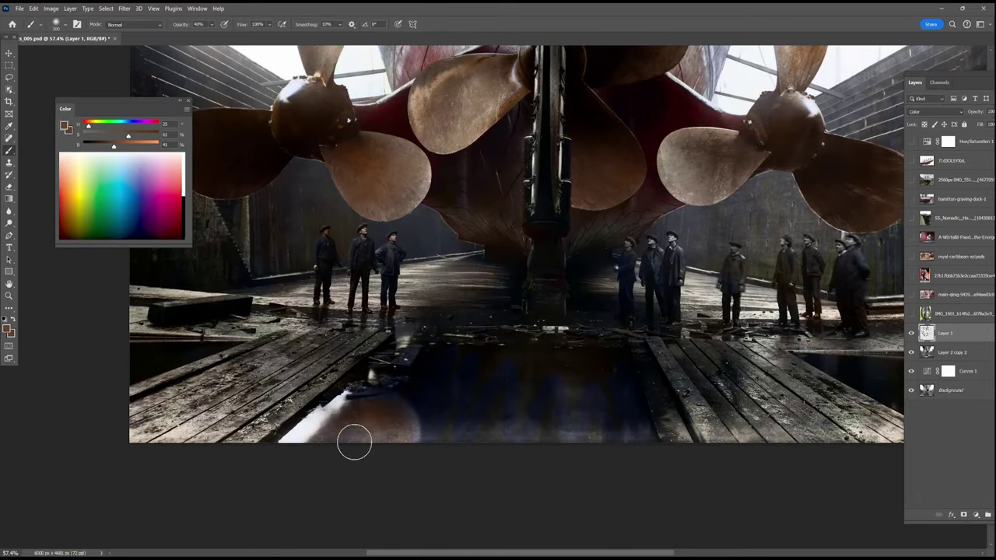
Brush sampled tones into the foreground water and the propeller's reflection, using a smaller brush for the reflection
alt+click(553, 375)
drag(483, 383, 434, 440)
alt+click(387, 57)
key(bracketleft)
key(bracketleft)
key(bracketleft)
drag(343, 424, 367, 388)
alt+click(336, 432)
Tint the hull's reflection in the foreground water with sampled dark red at 20% brush opacity
alt+click(415, 72)
key(2)
mouse_move(489, 408)
mouse_down()
mouse_move(590, 407)
mouse_move(572, 360)
mouse_move(583, 421)
mouse_move(501, 382)
mouse_up()
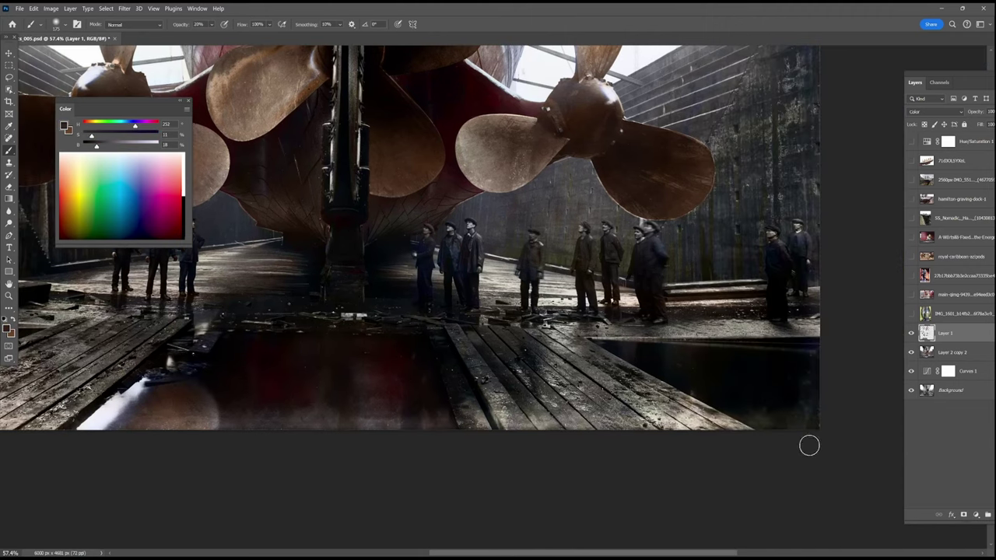
alt+click(389, 347)
Try tinting the sky with blue brush strokes on a new Color-mode layer, then hide that layer
key(ctrl+0)
drag(623, 306, 601, 306)
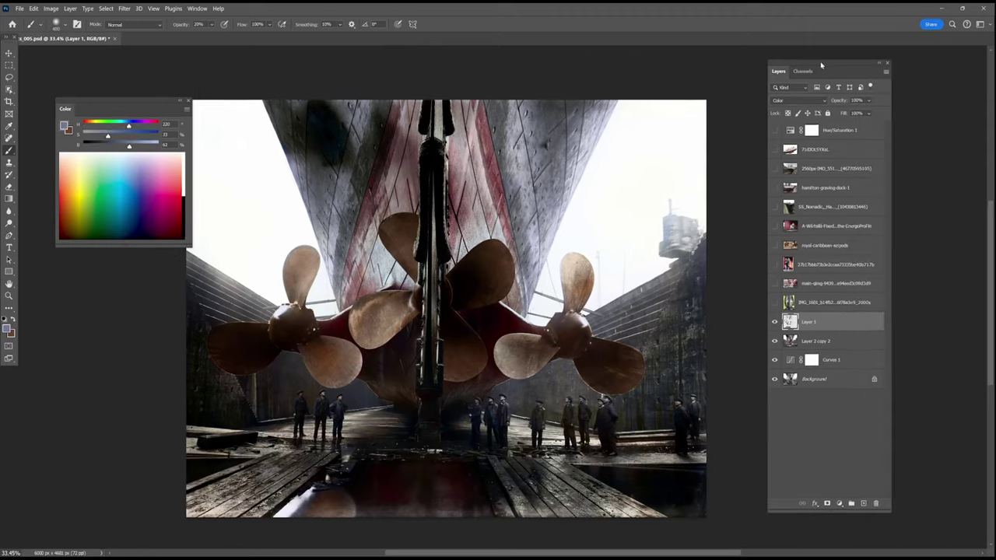
mouse_move(677, 206)
mouse_down()
mouse_move(661, 249)
mouse_move(611, 113)
mouse_move(589, 181)
mouse_up()
click(798, 102)
click(785, 352)
mouse_move(566, 305)
mouse_down()
mouse_move(620, 299)
mouse_move(661, 270)
mouse_move(692, 228)
mouse_up()
mouse_move(302, 217)
mouse_down()
mouse_move(286, 251)
mouse_move(239, 283)
mouse_up()
key(bracketleft)
key(bracketleft)
key(bracketleft)
key(bracketleft)
key(6)
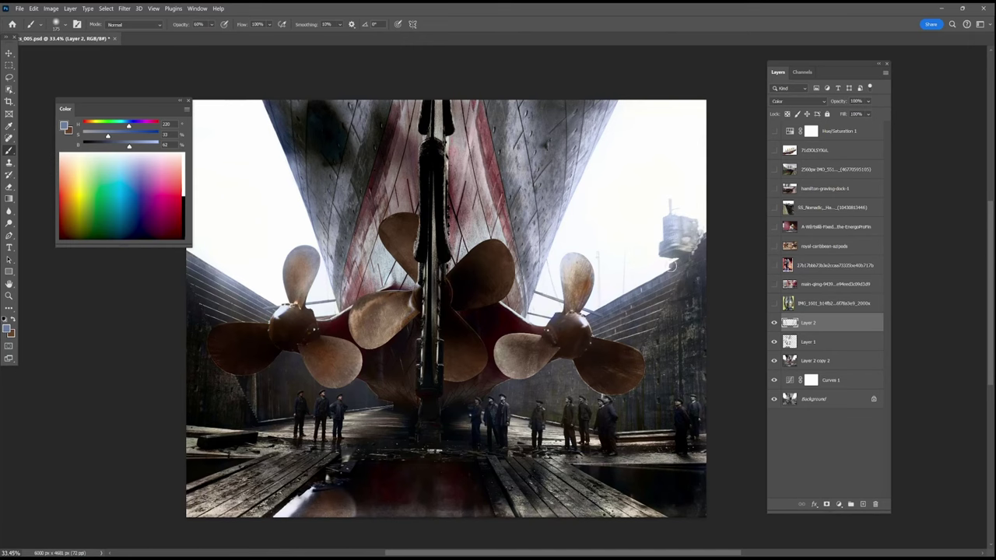
drag(868, 102, 863, 114)
click(774, 323)
Touch up Layer 1 around the right dock edge and the right propeller's upper blade with sampled tones
click(825, 342)
alt+click(677, 233)
alt+click(570, 254)
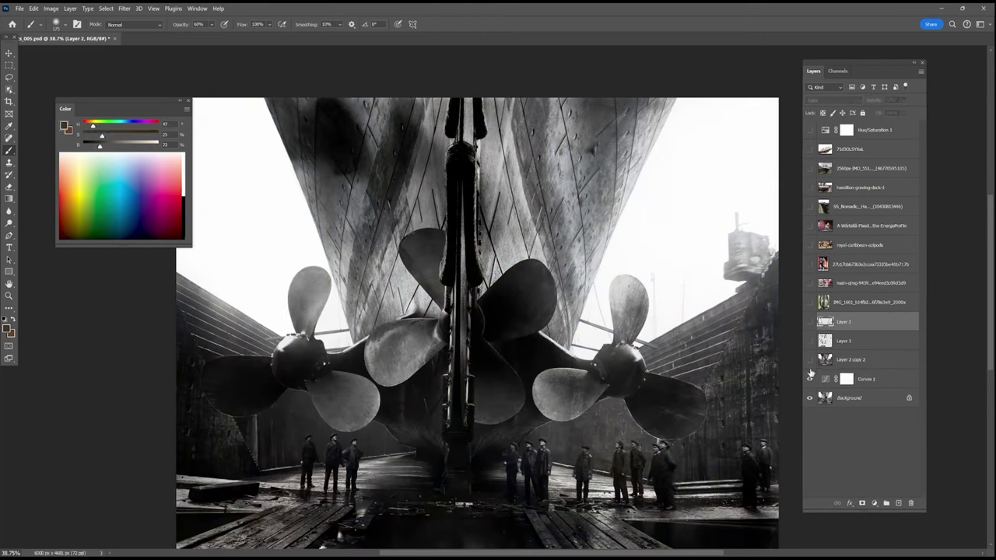
Select the sky on both sides of the hull with object selection and fill it on a new layer named sky
click(846, 379)
right_click(9, 89)
click(35, 76)
drag(177, 98, 356, 353)
drag(778, 98, 518, 361)
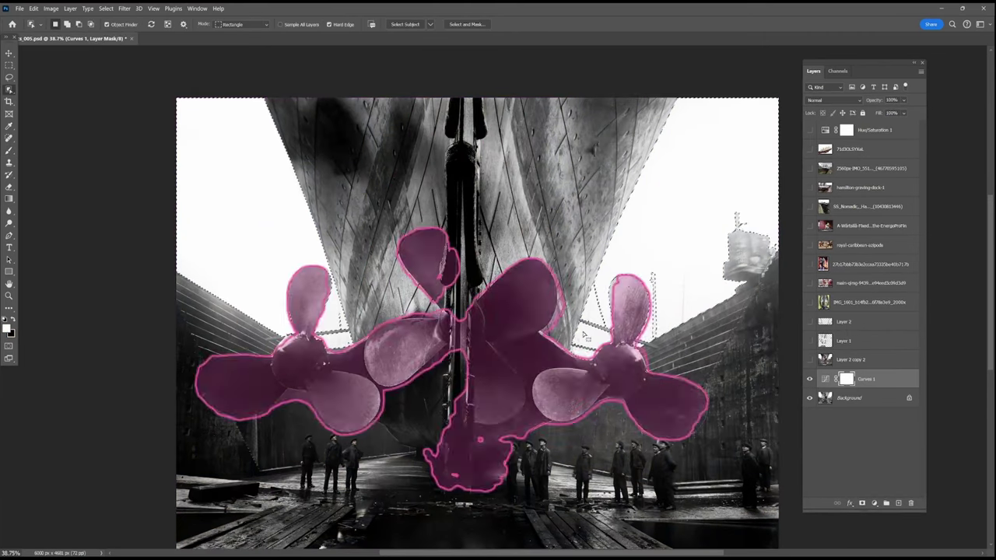
click(859, 343)
key(ctrl+shift+alt+n)
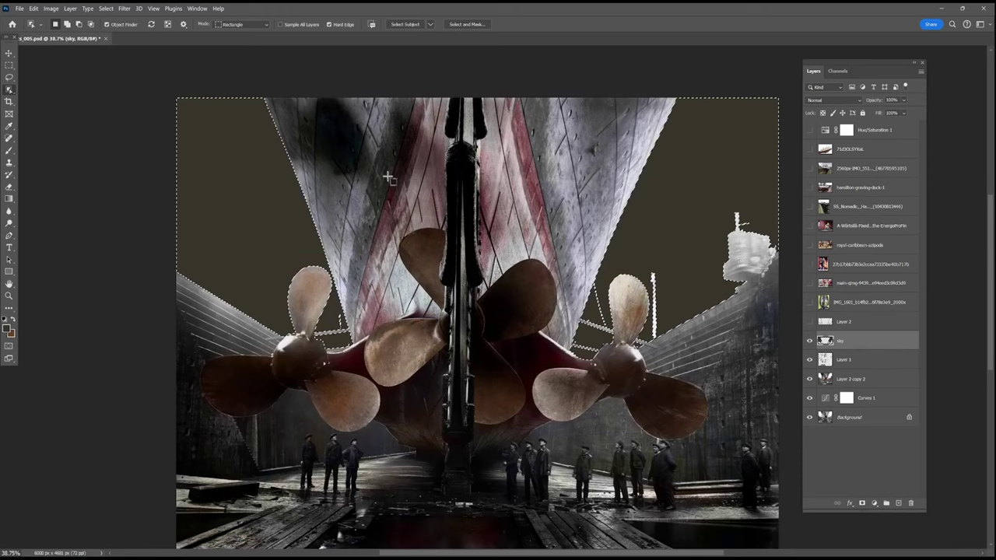
Add a 133 px Outer Glow in Color mode at 100% opacity to the sky layer and recolour its gradient's end stop
double_click(886, 341)
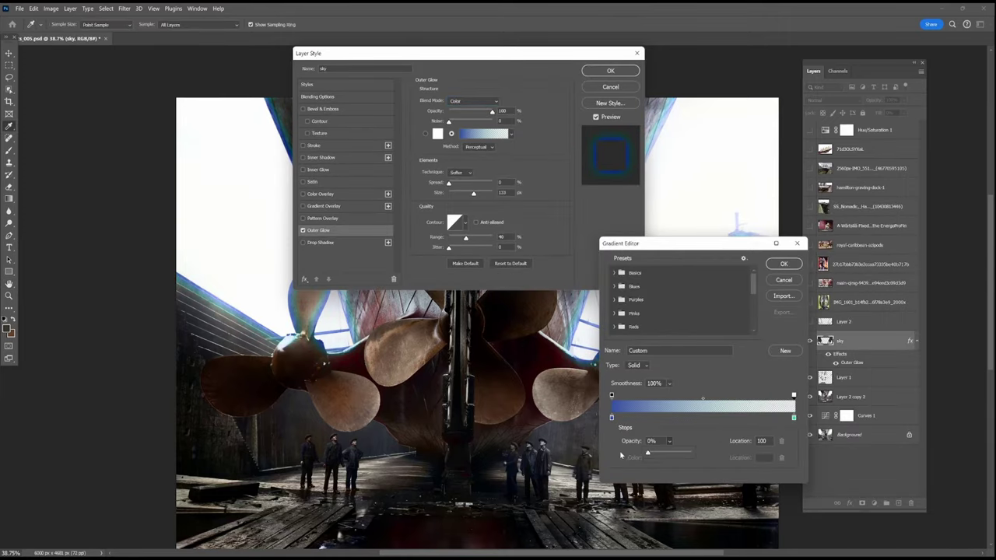
double_click(793, 417)
click(631, 240)
drag(733, 257, 735, 284)
drag(631, 240, 667, 189)
drag(736, 289, 736, 296)
key(Return)
Recolour both end stops of the glow gradient with pale tones and accept the gradient
double_click(612, 417)
key(Return)
double_click(793, 418)
click(734, 280)
click(673, 200)
key(Return)
key(Return)
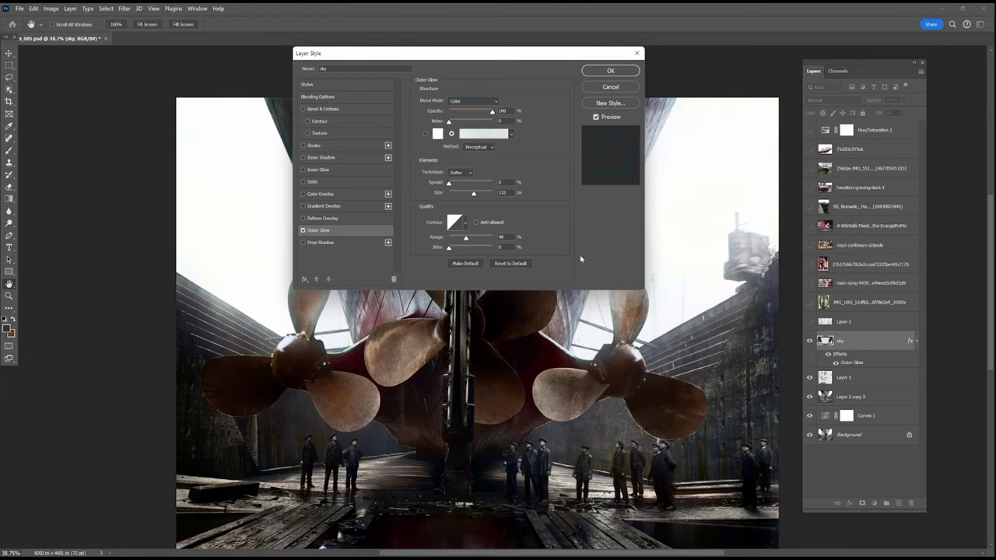
Reduce the glow size and set its gradient to run from light blue to pale grey
drag(467, 194, 457, 194)
click(482, 133)
click(611, 396)
double_click(612, 418)
click(735, 260)
click(673, 188)
key(Return)
double_click(793, 418)
key(Return)
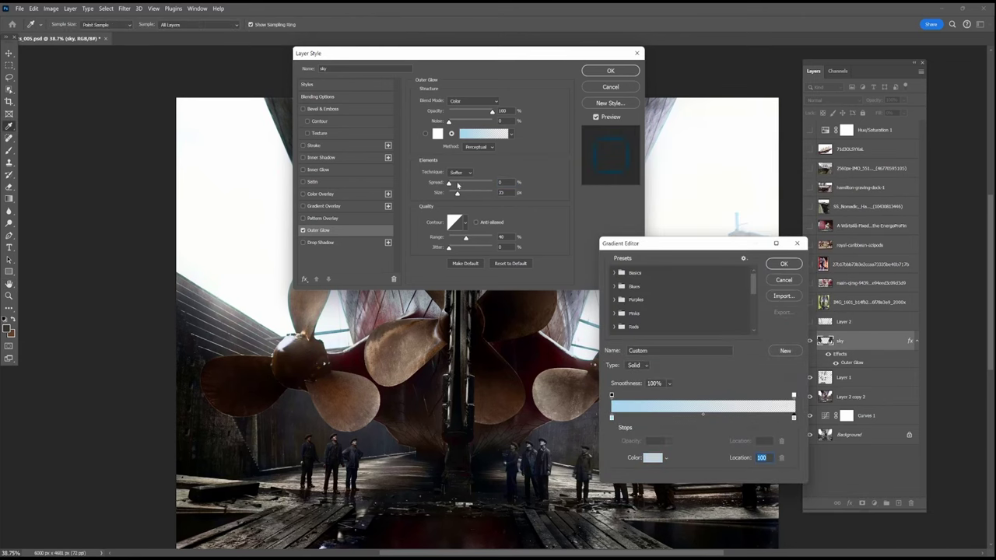
key(Return)
Set the glow size to 68 px, readjust the gradient's blue start colour and apply the layer style
drag(457, 192, 477, 193)
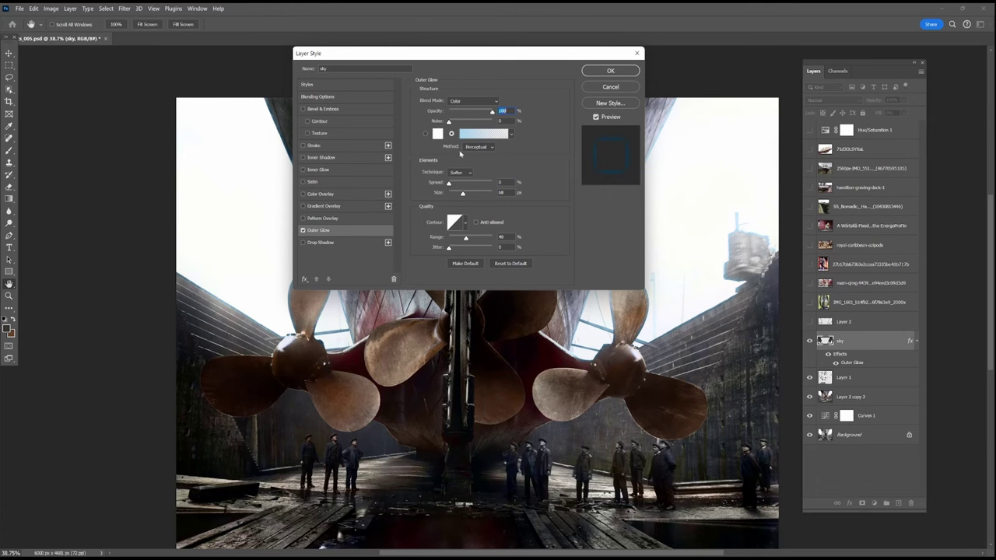
click(483, 133)
double_click(611, 418)
drag(728, 292, 730, 276)
key(Return)
key(Return)
key(Return)
Lower the sky layer's opacity to 32%, delete the unused Layer 2 and collapse the sky layer's effects
click(903, 100)
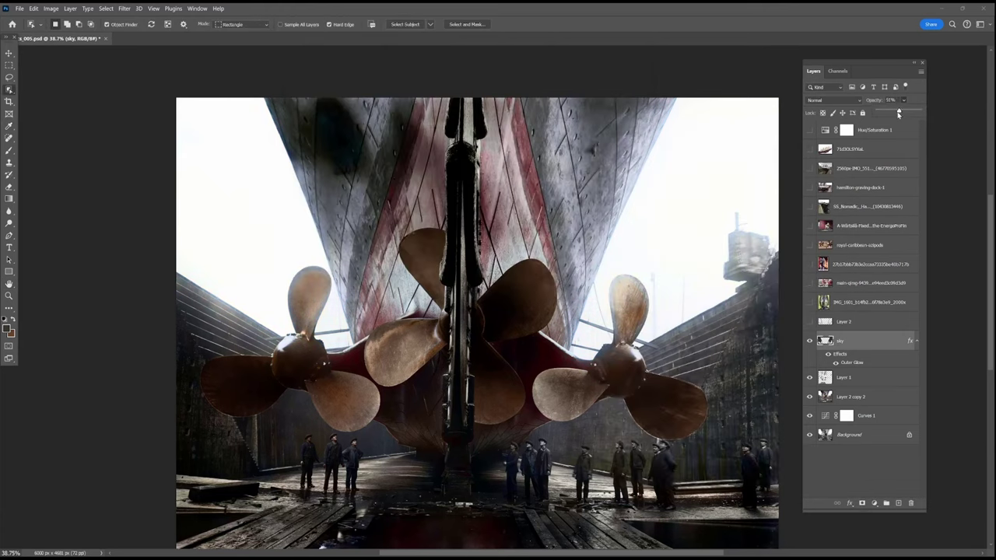
drag(898, 113, 890, 114)
click(874, 323)
key(Delete)
click(917, 322)
Create a Color-mode layer directly above Layer 1 and brush a hue-adjusted sampled tint onto the right planks with a smaller brush
scroll(622, 467, up, 7)
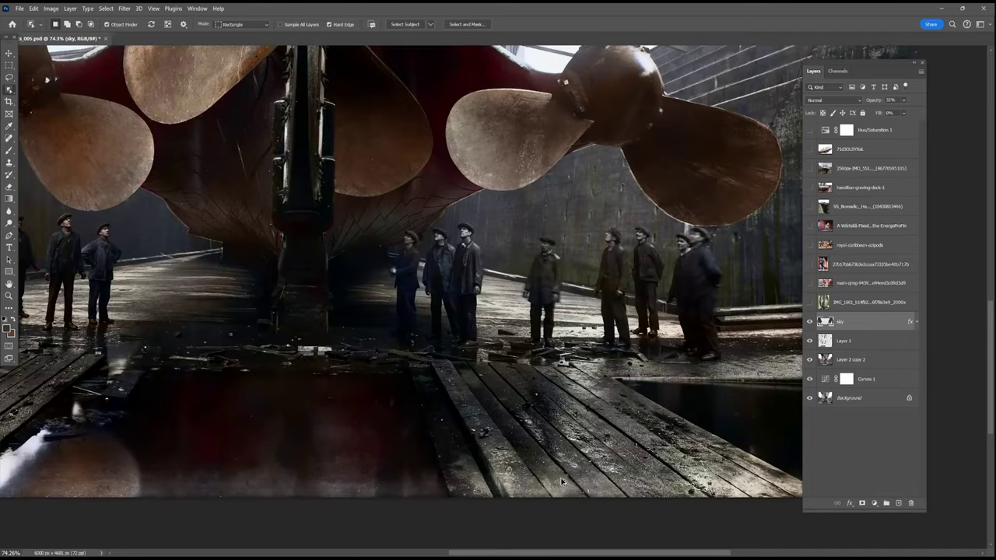
click(844, 341)
click(898, 503)
key(b)
alt+click(164, 297)
key(F6)
drag(225, 270, 231, 269)
key([)
key([)
key([)
key([)
key([)
key([)
click(833, 100)
mouse_move(538, 469)
mouse_down()
mouse_move(552, 489)
mouse_move(529, 449)
mouse_move(579, 499)
mouse_up()
click(828, 347)
Brush a shifted hue over the right planks and their front ends with a larger brush
drag(231, 270, 224, 270)
key(])
key(])
key(])
mouse_move(477, 411)
mouse_down()
mouse_move(509, 458)
mouse_move(481, 382)
mouse_move(600, 435)
mouse_move(707, 502)
mouse_move(592, 493)
mouse_move(597, 398)
mouse_move(723, 456)
mouse_up()
mouse_move(469, 449)
mouse_down()
mouse_move(452, 454)
mouse_move(479, 490)
mouse_move(513, 496)
mouse_up()
Vary the tint's hue, saturation and brightness while painting the right planks' front edge and remaining boards
drag(222, 260, 234, 261)
drag(224, 270, 234, 270)
drag(263, 280, 276, 280)
drag(572, 462, 590, 484)
drag(234, 270, 223, 270)
drag(599, 467, 631, 494)
drag(234, 260, 227, 260)
mouse_move(638, 493)
mouse_down()
mouse_move(705, 481)
mouse_move(786, 498)
mouse_up()
drag(865, 63, 903, 54)
mouse_move(785, 482)
mouse_down()
mouse_move(637, 401)
mouse_move(496, 487)
mouse_move(441, 377)
mouse_up()
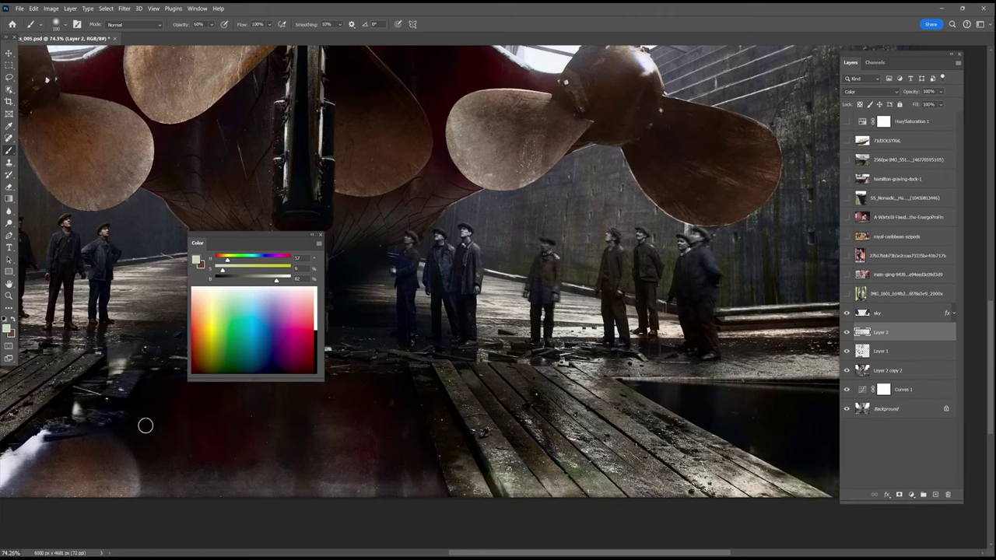
Tint the left planks and adjoining dock floor with a beige of hue 35° and tones sampled from the floor
drag(145, 426, 615, 428)
drag(227, 261, 223, 260)
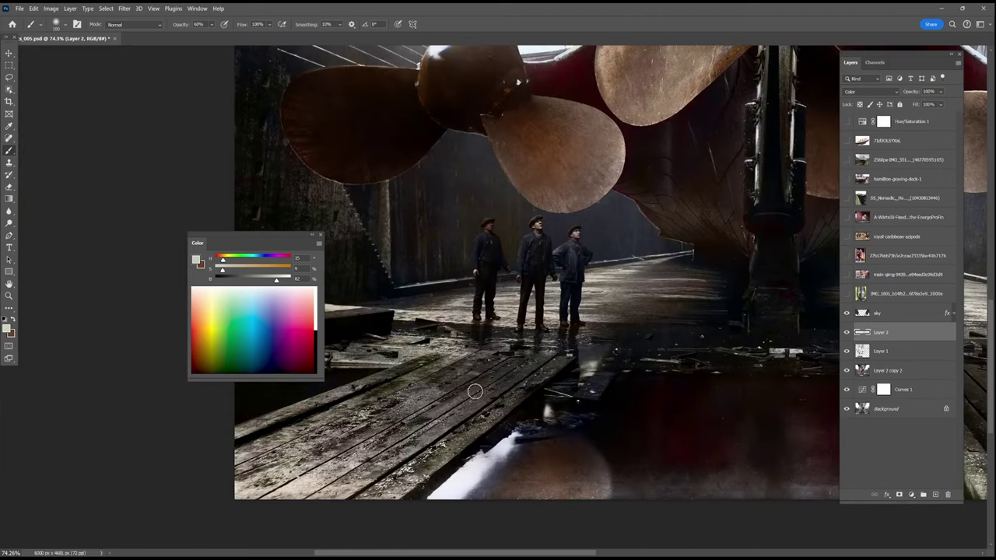
scroll(478, 357, left, 2)
scroll(478, 357, up, 1)
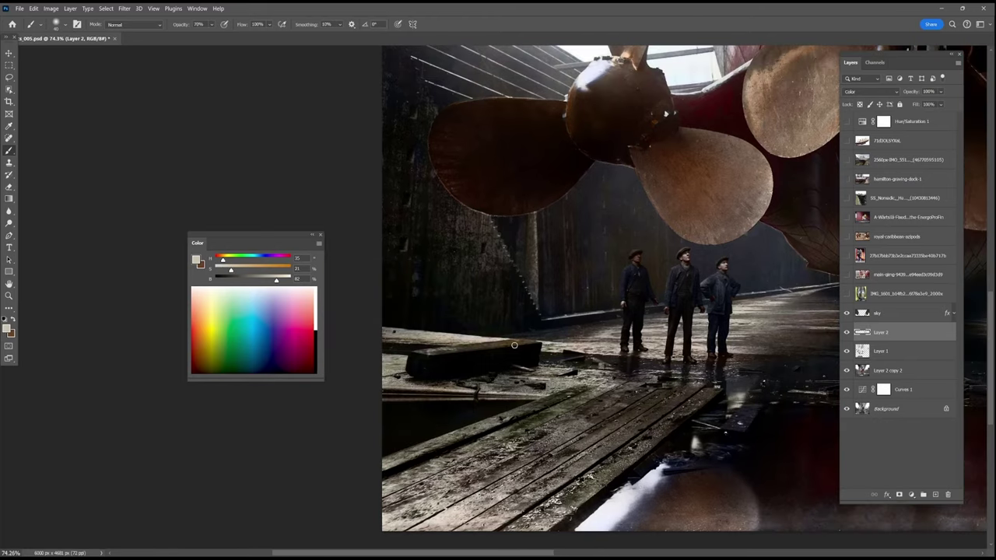
alt+click(598, 339)
Brush a near-white blue of hue 202° onto the wet highlights around the left planks with a progressively smaller brush
click(265, 293)
scroll(522, 456, down, 5)
scroll(522, 456, up, 5)
key(bracketleft)
key(bracketleft)
key(bracketleft)
key(bracketleft)
key(bracketleft)
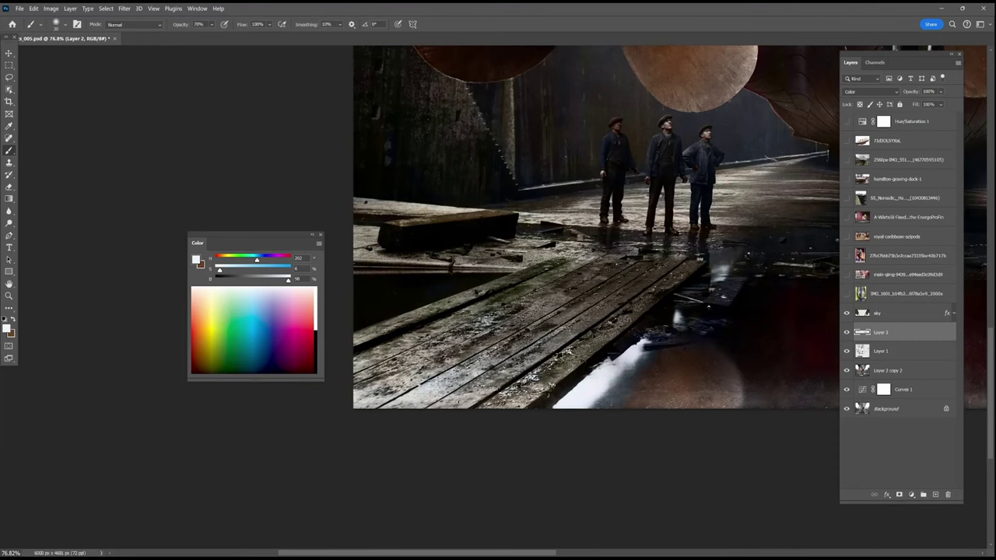
scroll(585, 361, down, 5)
scroll(620, 385, up, 5)
key(bracketleft)
key(bracketleft)
key(bracketleft)
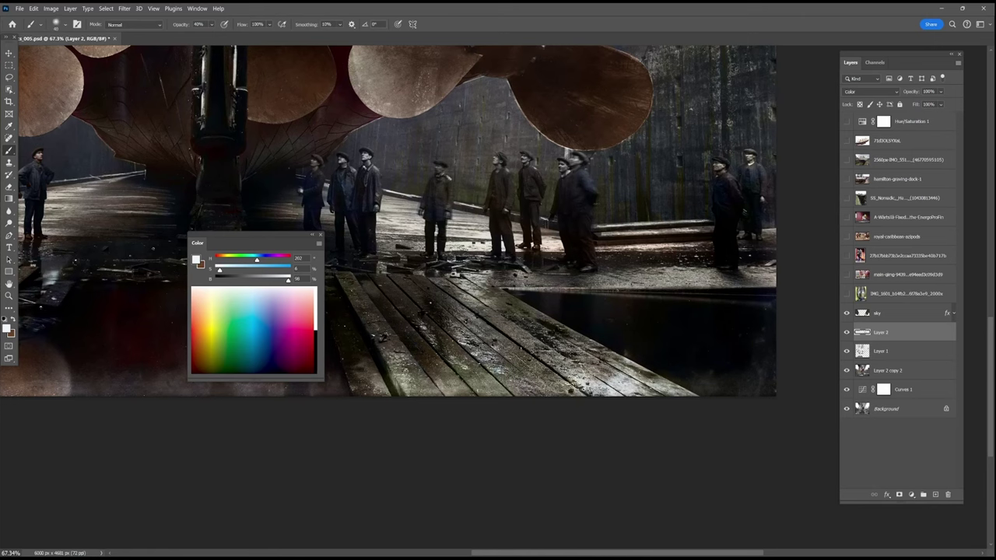
Tint the right planks and adjoining floor with tones sampled from the dock floor at 40% opacity
key(4)
alt+click(687, 244)
alt+click(390, 218)
drag(348, 418, 684, 454)
Try brushing a spectrum-picked tint over the right planks with a much larger brush, and undo the strokes
key(bracketright)
key(bracketright)
key(bracketright)
key(bracketright)
key(bracketright)
key(bracketright)
key(bracketright)
key(bracketright)
key(bracketright)
key(bracketright)
click(219, 291)
mouse_move(559, 391)
mouse_down()
mouse_move(605, 403)
mouse_move(314, 466)
mouse_move(504, 436)
mouse_up()
key(ctrl+z)
key(ctrl+z)
Brush a beige of hue 29° and 29% saturation onto the central debris at 20% opacity with a much smaller brush
key(2)
drag(230, 259, 222, 259)
drag(227, 270, 237, 270)
key(bracketleft)
key(bracketleft)
key(bracketleft)
key(bracketleft)
key(bracketleft)
key(bracketleft)
key(bracketleft)
key(bracketleft)
key(bracketleft)
key(bracketleft)
key(bracketleft)
key(bracketleft)
key(bracketleft)
scroll(567, 310, up, 6)
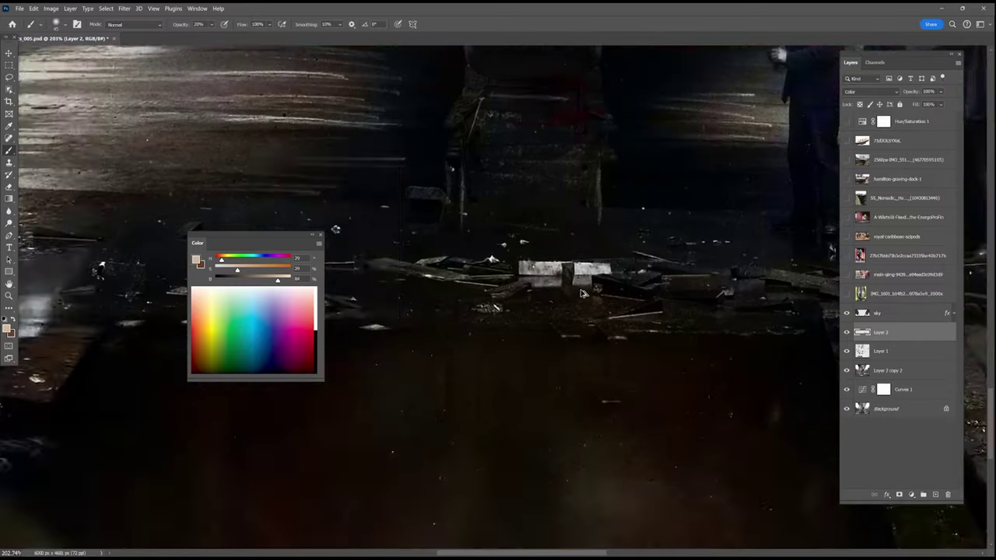
drag(666, 282, 593, 347)
click(226, 259)
mouse_move(691, 338)
mouse_down()
mouse_move(736, 359)
mouse_move(548, 349)
mouse_move(768, 359)
mouse_move(786, 338)
mouse_up()
Tint the debris at the central water's edge with sampled dark tones at 90% opacity, using a smaller brush
key(bracketleft)
key(bracketleft)
alt+click(578, 354)
key(9)
alt+click(548, 447)
alt+click(566, 370)
alt+click(612, 343)
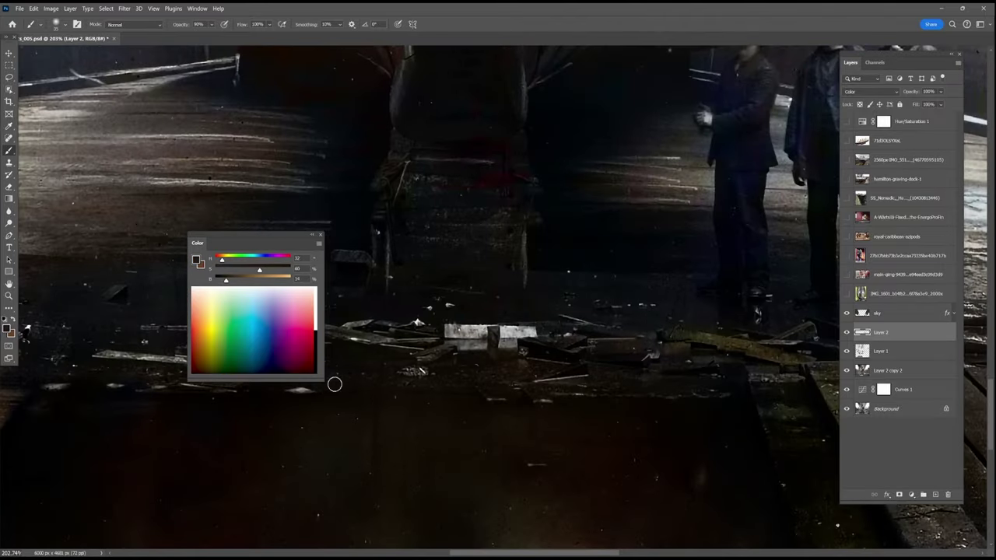
Shift the dark brown's hue toward yellow and paint the scattered boards below the rudder with a finer brush
drag(334, 385, 524, 432)
key(bracketleft)
key(bracketleft)
key(bracketleft)
key(bracketleft)
key(bracketleft)
scroll(606, 456, down, 3)
scroll(623, 455, up, 2)
drag(222, 261, 226, 262)
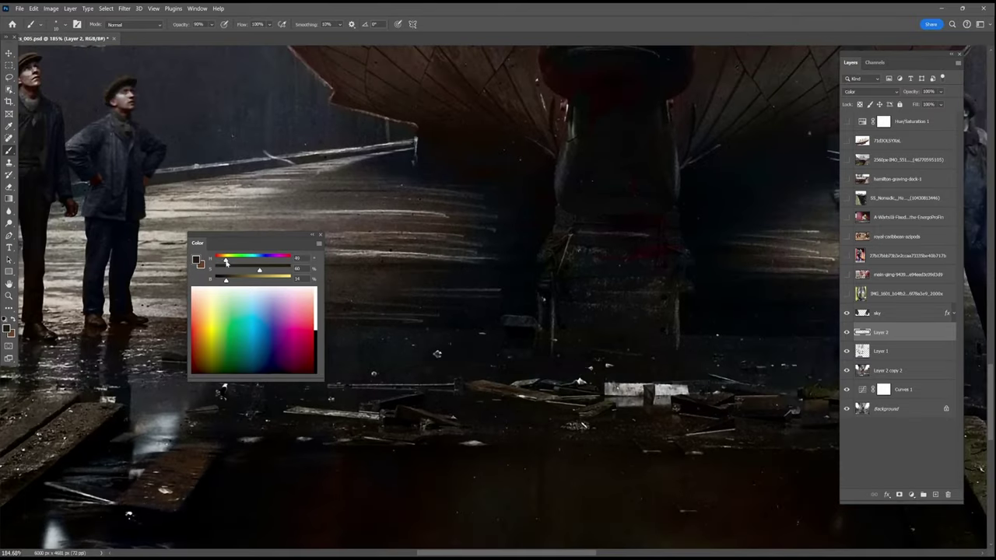
scroll(437, 354, down, 5)
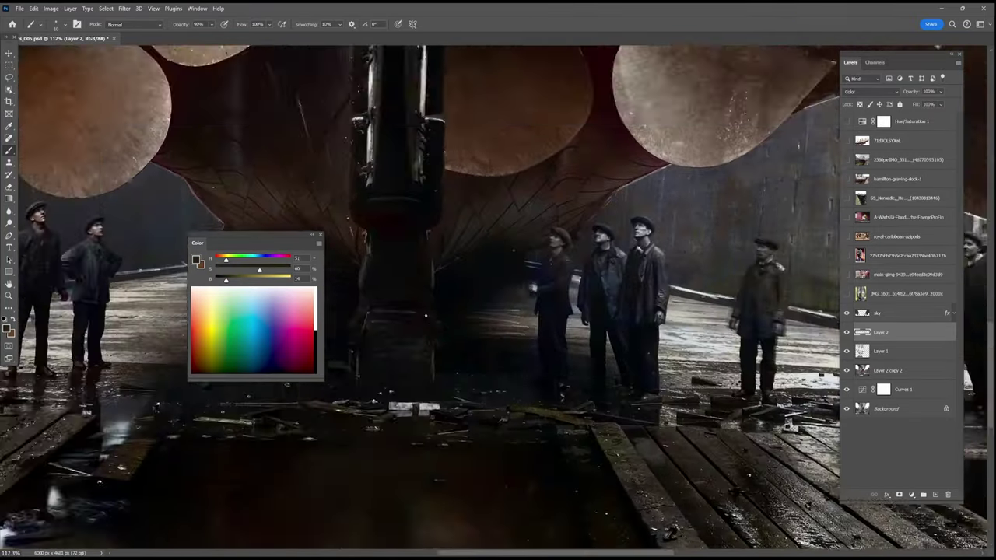
Vary the tint's saturation and brightness over the debris near the right workers, ending with a light cyan of 32% saturation
drag(425, 315, 339, 240)
drag(259, 270, 237, 271)
drag(227, 280, 249, 271)
drag(701, 234, 627, 250)
alt+click(605, 225)
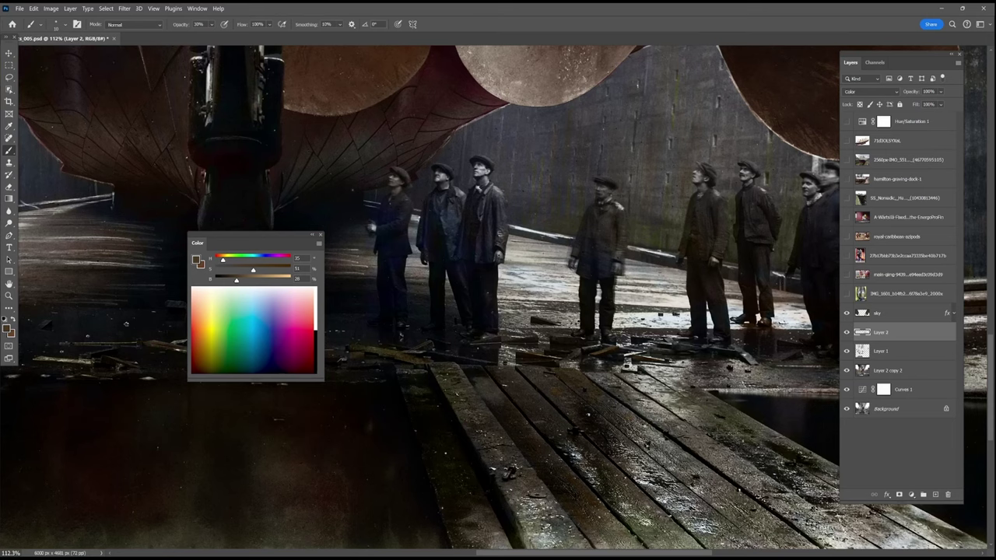
alt+click(531, 279)
drag(219, 270, 239, 270)
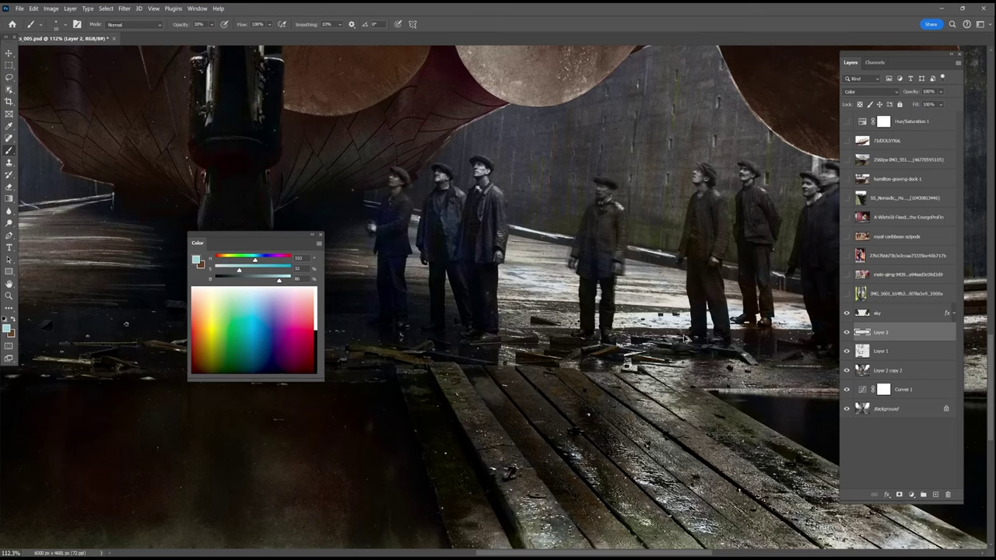
Blend dark brown tones sampled from the planks over the right and left planks at 30% opacity with a larger brush
scroll(675, 361, down, 4)
alt+click(667, 451)
key(bracketright)
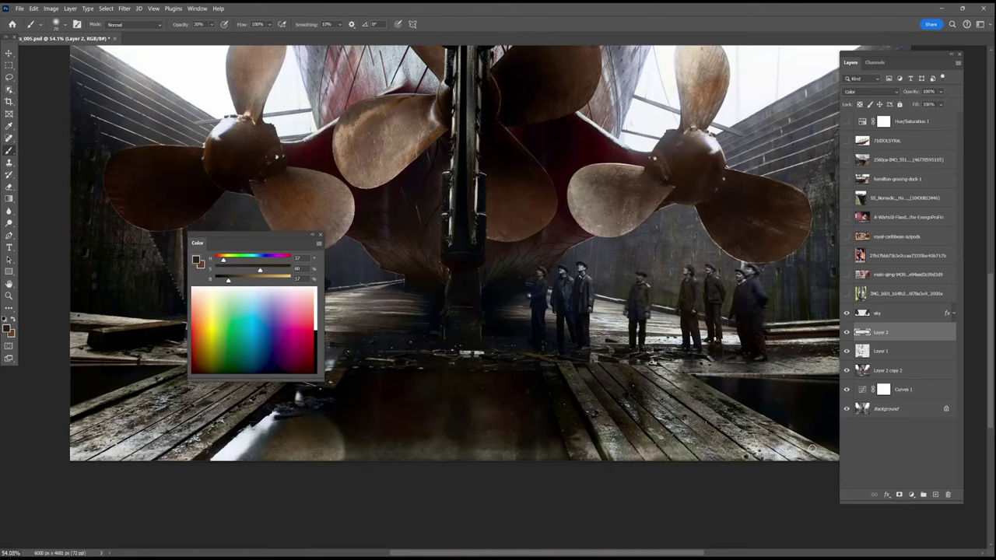
alt+click(666, 434)
alt+click(675, 450)
drag(435, 412, 569, 427)
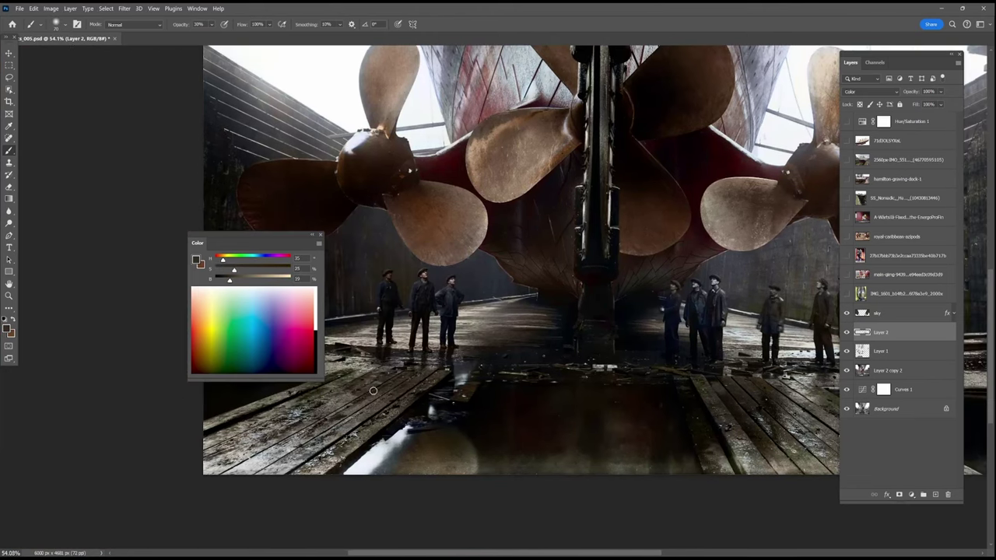
alt+click(667, 386)
Tint the dock floor beside the right planks with sampled tones at 90% opacity, adjusting the hue and lowering the saturation
scroll(352, 371, down, 2)
scroll(778, 339, up, 2)
drag(778, 338, 518, 349)
alt+click(542, 350)
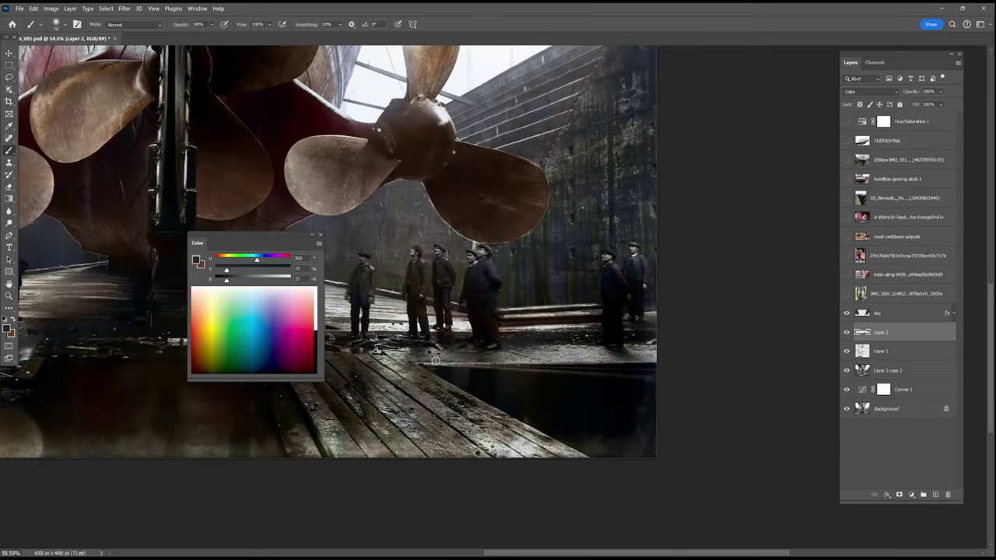
click(196, 260)
key(Escape)
drag(257, 260, 241, 280)
mouse_move(227, 270)
mouse_down()
mouse_move(251, 269)
mouse_move(224, 270)
mouse_up()
alt+click(626, 201)
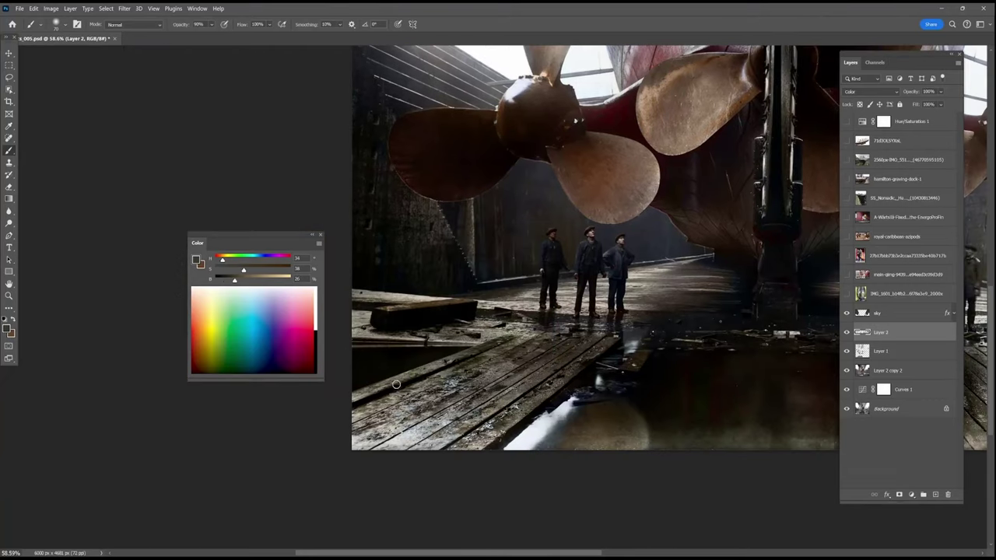
Brush tones sampled from the left dock wall and floor over those areas, reducing the opacity to 20%
alt+click(495, 248)
alt+click(373, 273)
alt+click(424, 240)
drag(425, 241, 438, 226)
alt+click(438, 226)
alt+click(415, 210)
alt+click(424, 204)
key(2)
alt+click(652, 291)
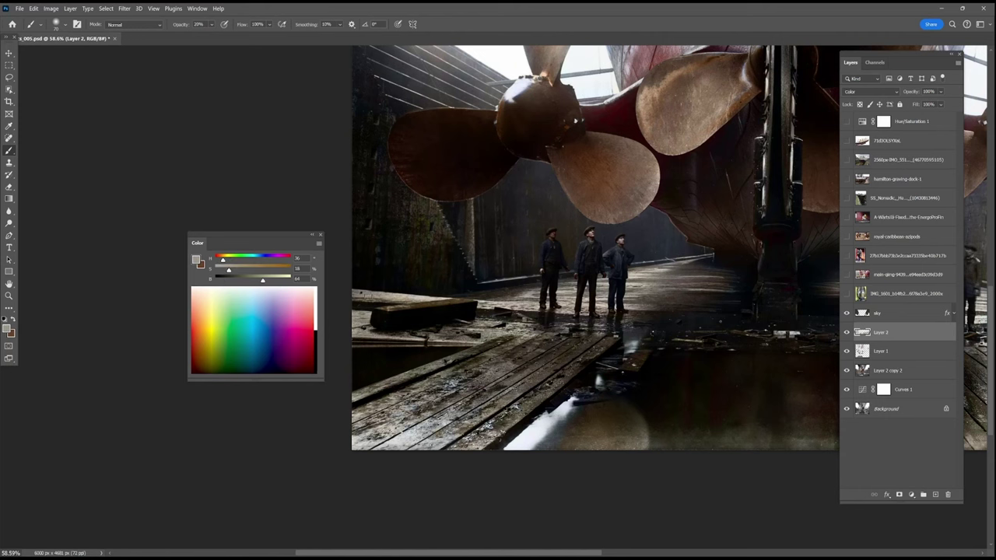
Touch up the area around the left workers with sampled dark wall tones at 90% opacity, using a much smaller brush
alt+click(497, 232)
key(bracketleft)
key(bracketleft)
key(bracketleft)
key(bracketleft)
key(bracketleft)
key(bracketleft)
key(bracketleft)
key(bracketleft)
key(9)
alt+click(533, 244)
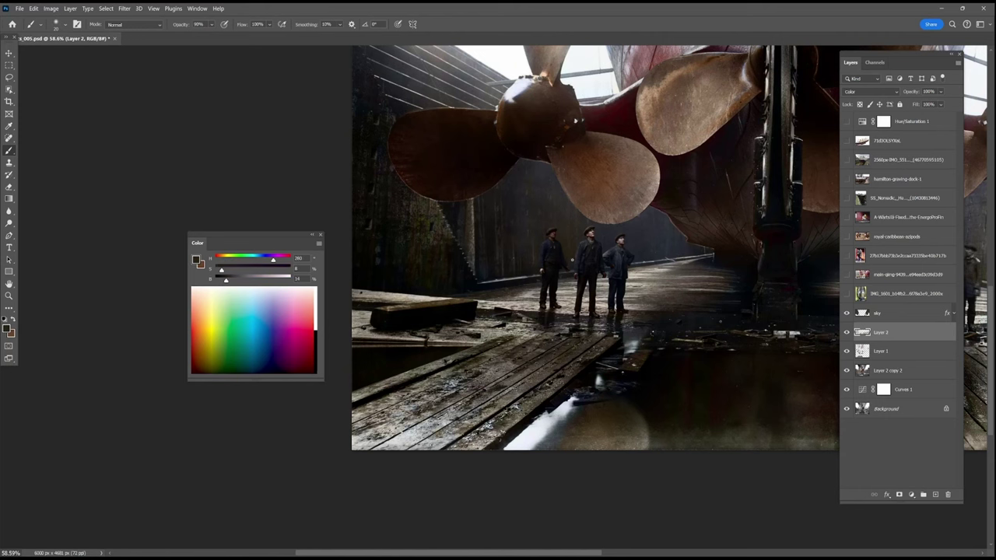
Paint the small metal pieces on the right planks with a dark neutral grey of 0% saturation
drag(646, 400, 28, 489)
drag(222, 270, 215, 270)
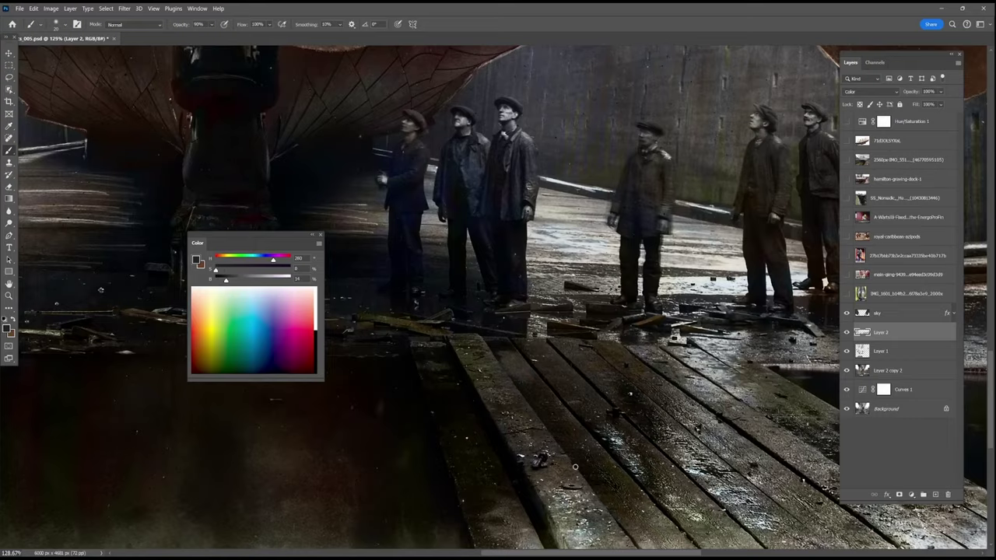
drag(757, 472, 681, 394)
drag(756, 453, 722, 500)
Tint the broken boards in front of the right workers with sampled browns, reducing the opacity to 30%
alt+click(703, 301)
drag(689, 285, 705, 301)
alt+click(697, 308)
alt+click(574, 296)
alt+click(564, 291)
key(3)
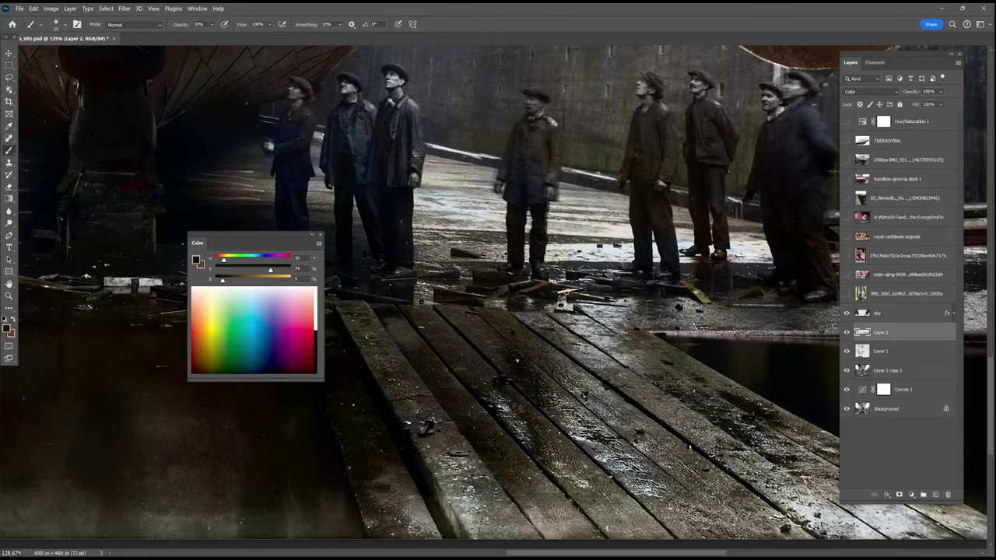
drag(636, 321, 548, 397)
Brush sampled green, brown and neutral wall tones onto the dock wall behind the right workers, raising the opacity to 90%
alt+click(515, 177)
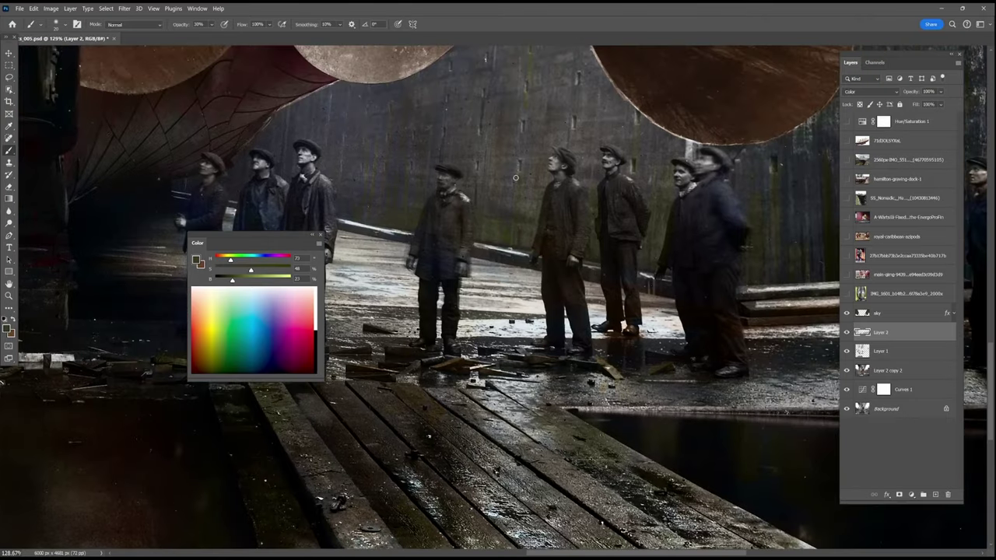
alt+click(525, 101)
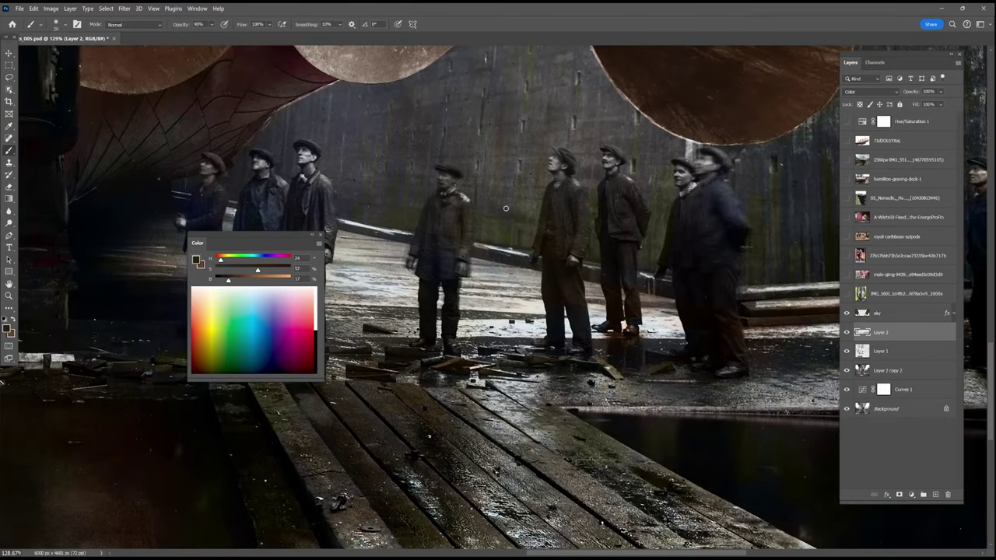
alt+click(398, 134)
scroll(533, 71, up, 3)
scroll(533, 72, right, 1)
alt+click(515, 182)
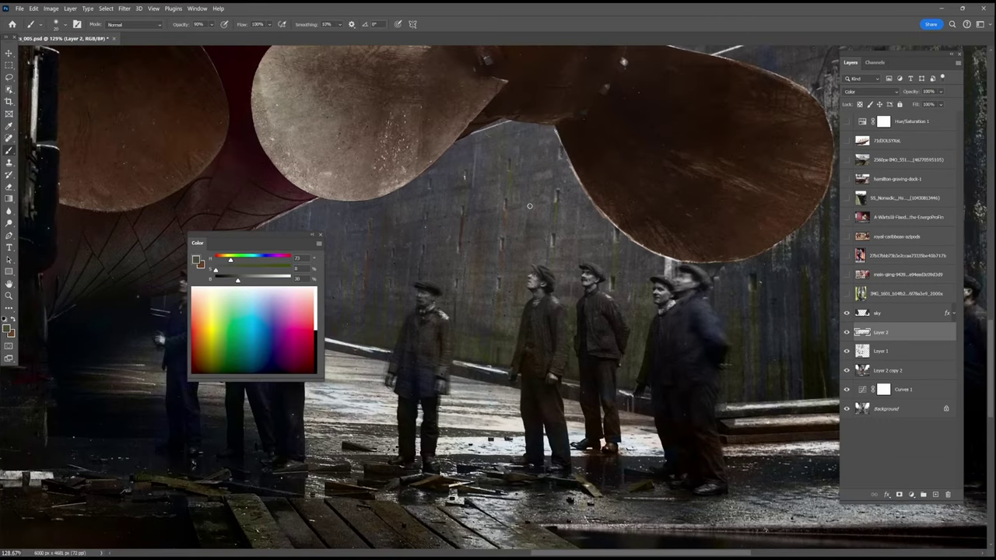
Apply a pale cream of 9% saturation to the right wall and a brightened sampled tone around the right workers
drag(198, 325, 201, 292)
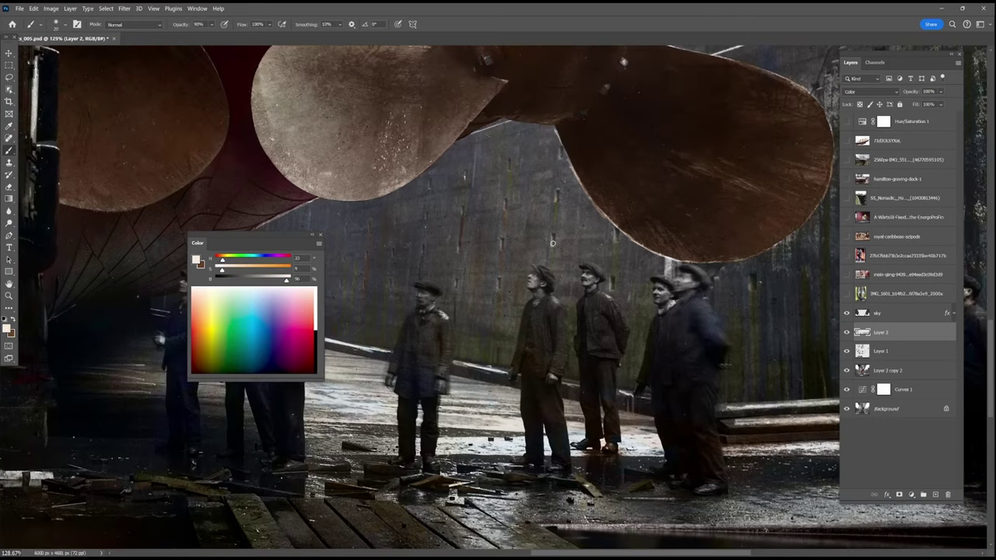
scroll(571, 351, down, 3)
alt+click(625, 358)
drag(646, 391, 652, 374)
drag(225, 280, 232, 280)
Neutralise the dock wall below the right propeller with dark tones sampled from the wall
drag(749, 301, 741, 162)
alt+click(640, 202)
alt+click(619, 208)
scroll(660, 244, down, 1)
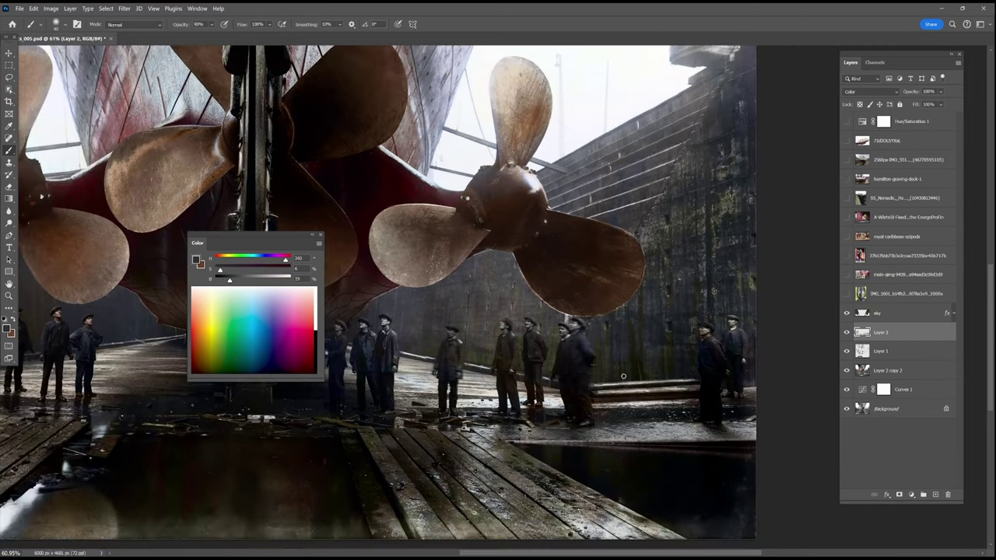
scroll(645, 262, up, 8)
scroll(643, 267, down, 6)
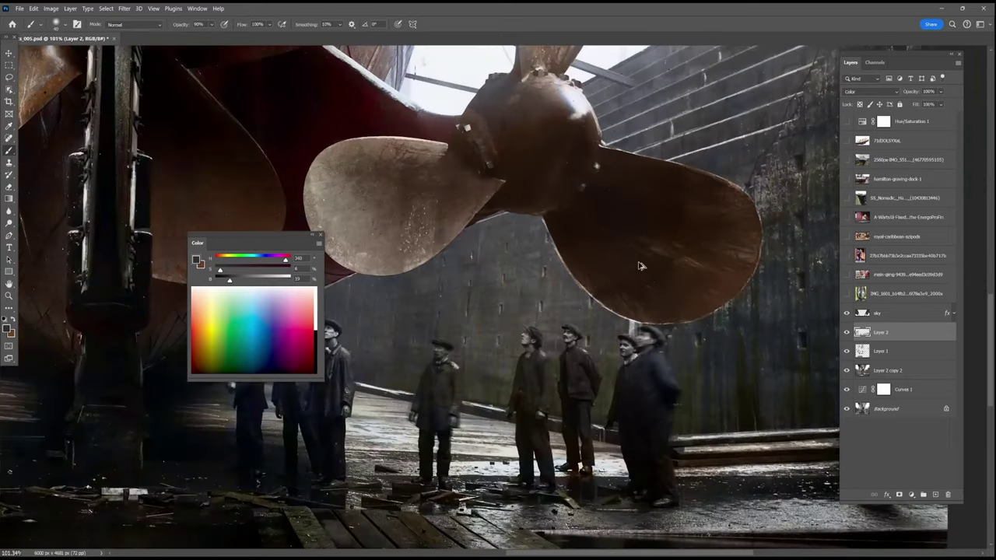
Reopen the sky layer's Outer Glow settings and apply them
drag(643, 267, 695, 456)
double_click(867, 314)
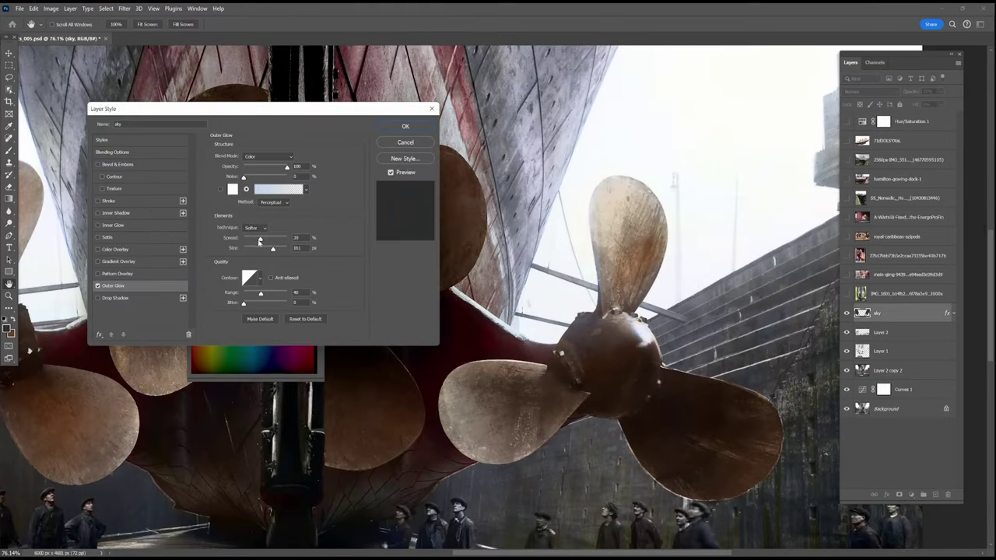
click(405, 126)
scroll(669, 242, down, 3)
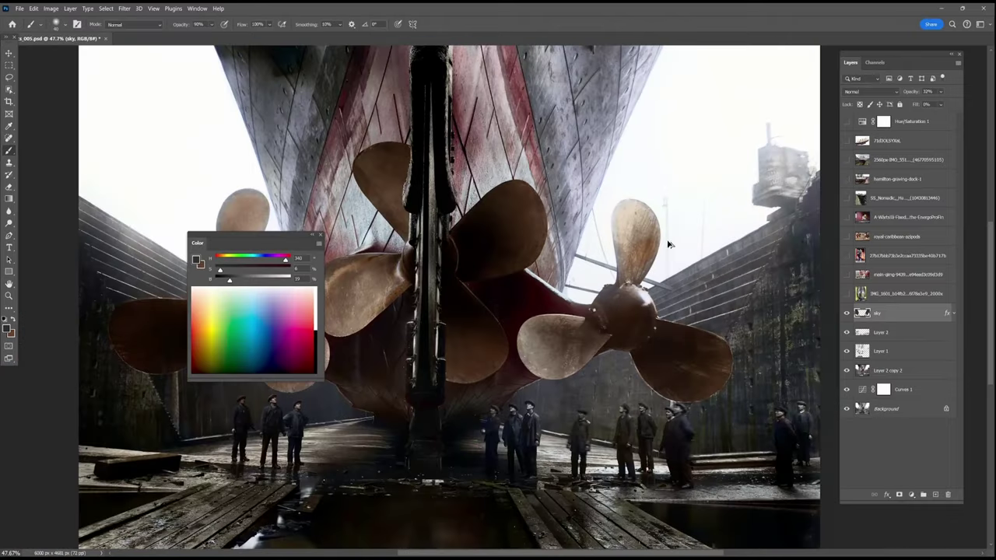
Return to Layer 2 and tint the boots of the worker with hands on hips using tones sampled from them
scroll(194, 467, up, 14)
key(x)
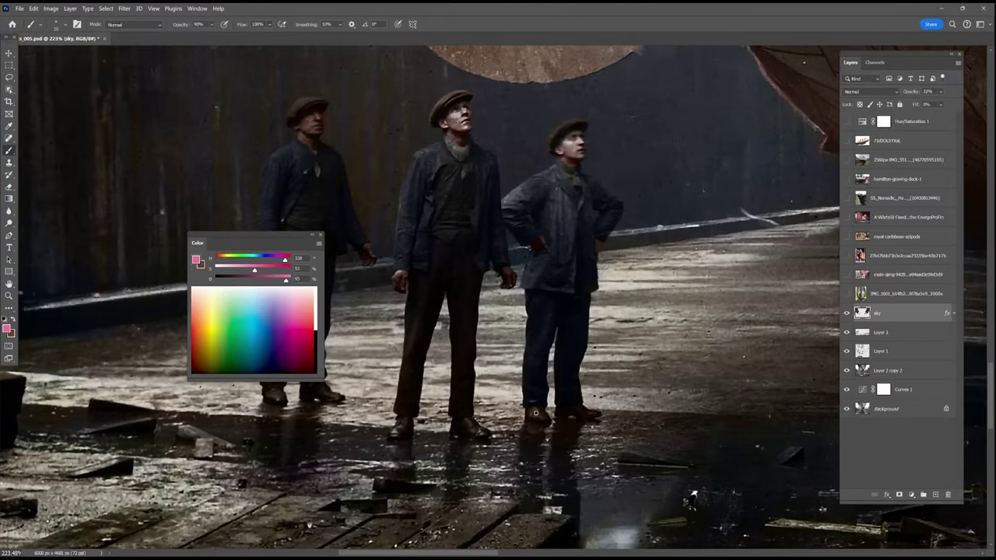
click(881, 332)
alt+click(543, 417)
alt+click(534, 414)
alt+click(539, 415)
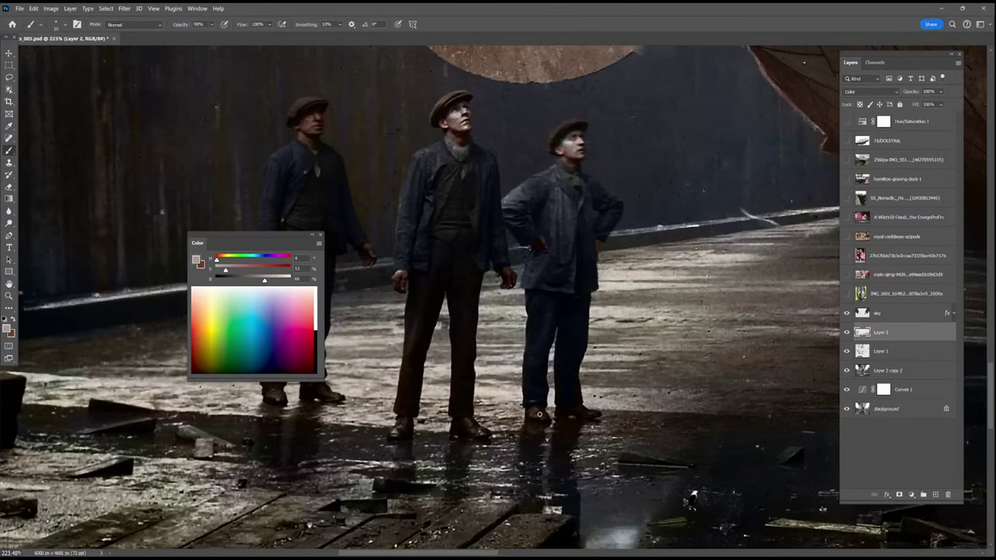
Tint the other left workers' boots and small clothing details with tones sampled from the figures
alt+click(470, 430)
drag(424, 472, 599, 493)
alt+click(522, 216)
alt+click(465, 167)
alt+click(453, 410)
alt+click(454, 415)
On Layer 3, tint the jackets of the three workers beneath the hull with dark tones sampled around the left workers, at 100% brush opacity
scroll(537, 318, down, 3)
scroll(661, 319, down, 1)
drag(717, 356, 590, 416)
alt+click(423, 328)
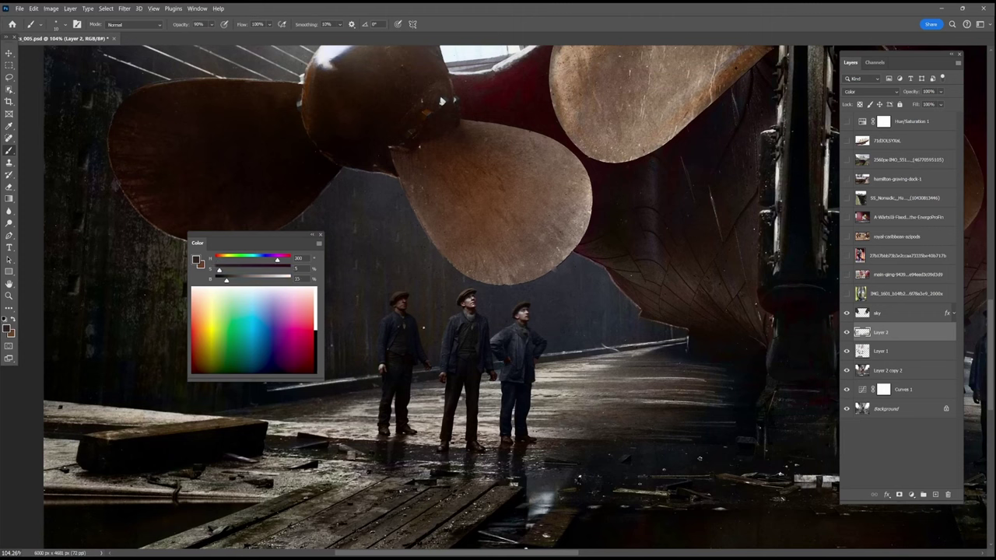
alt+click(427, 356)
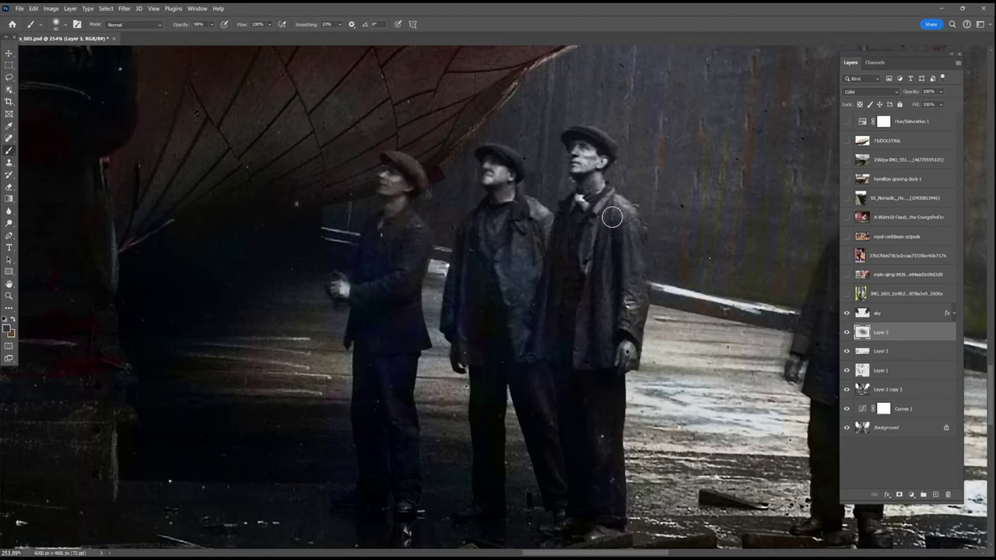
mouse_move(604, 211)
mouse_down()
mouse_move(602, 257)
mouse_move(621, 316)
mouse_up()
key(0)
mouse_move(531, 209)
mouse_down()
mouse_move(545, 294)
mouse_move(555, 218)
mouse_up()
mouse_move(454, 294)
mouse_down()
mouse_move(464, 334)
mouse_move(467, 294)
mouse_up()
drag(467, 293, 422, 271)
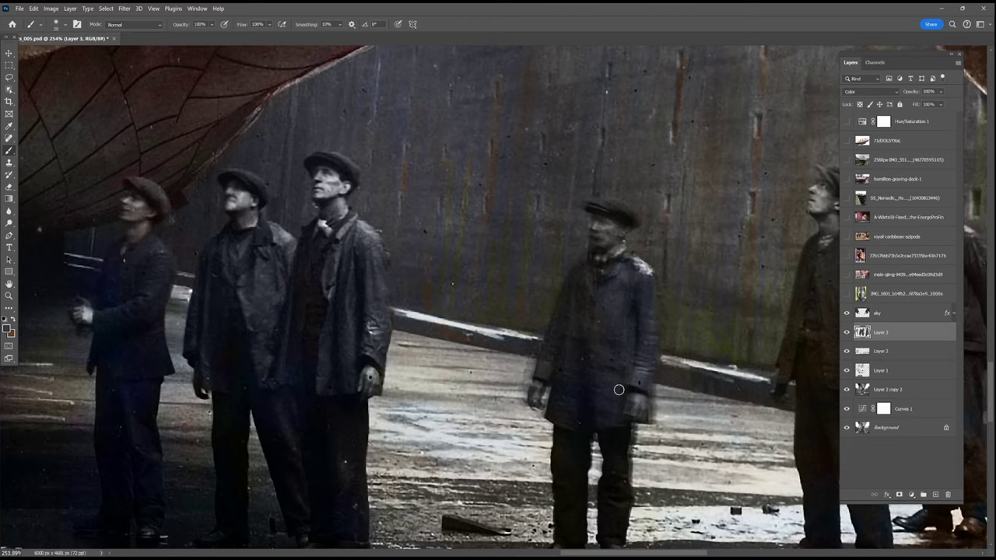
Tint the coats of the long-coated, moustached and far-right workers dark navy blue
mouse_move(618, 390)
mouse_down()
mouse_move(562, 331)
mouse_move(555, 394)
mouse_up()
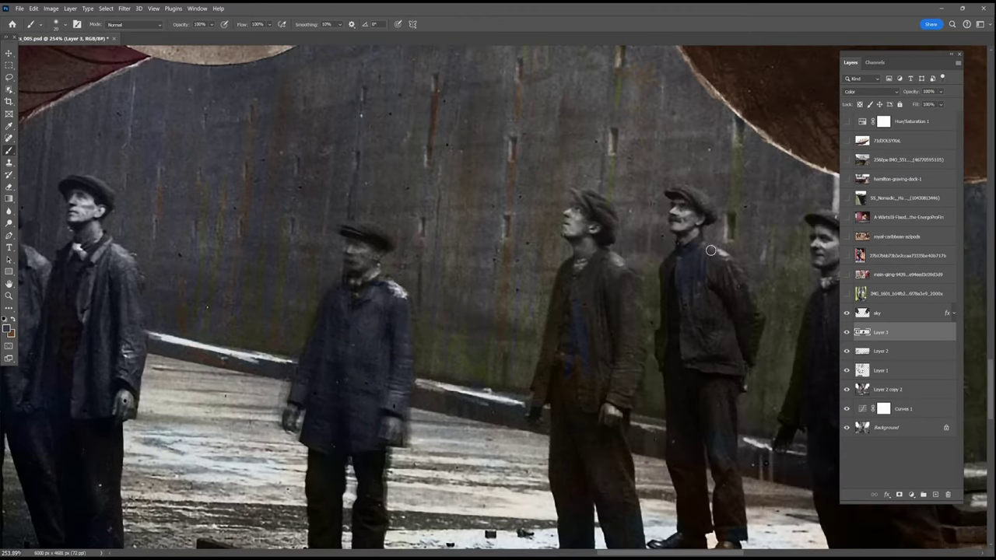
mouse_move(710, 250)
mouse_down()
mouse_move(666, 270)
mouse_move(698, 309)
mouse_move(753, 332)
mouse_move(741, 275)
mouse_move(749, 364)
mouse_up()
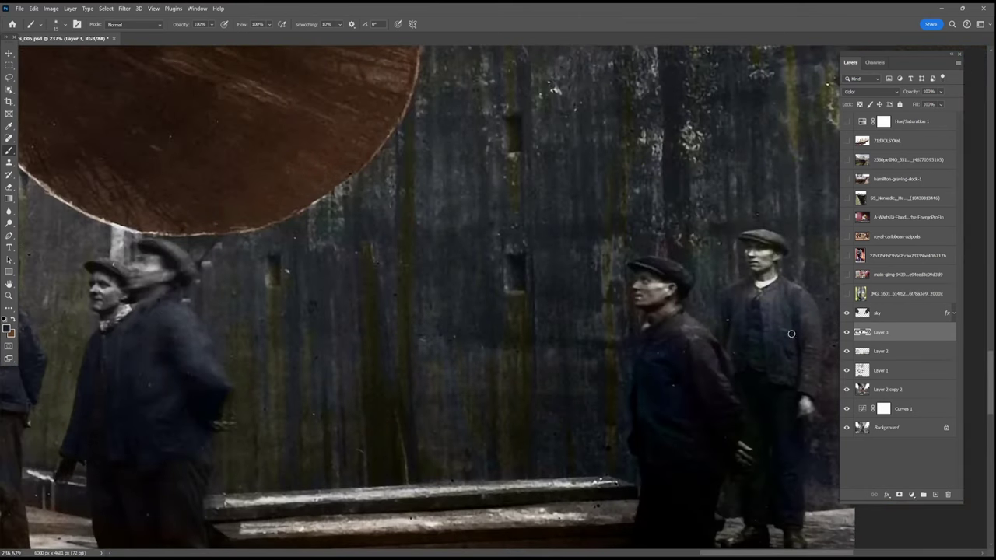
mouse_move(671, 318)
mouse_down()
mouse_move(659, 454)
mouse_move(672, 410)
mouse_up()
With a smaller brush, tint the far-right worker's vest olive green and the neighbouring worker's neckerchief pale blue
key(bracketleft)
key(bracketleft)
key(bracketleft)
key(F6)
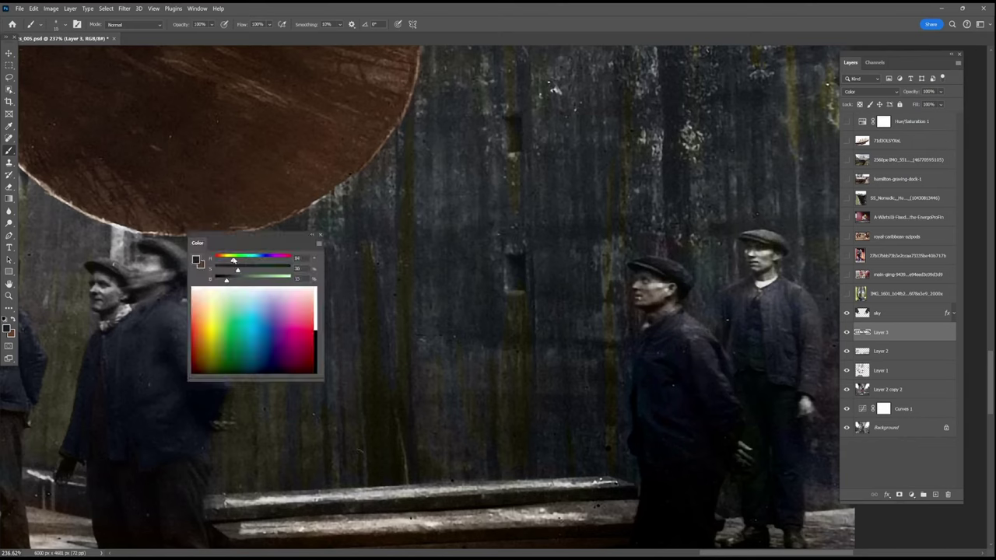
alt+click(749, 335)
click(308, 297)
drag(649, 321, 651, 338)
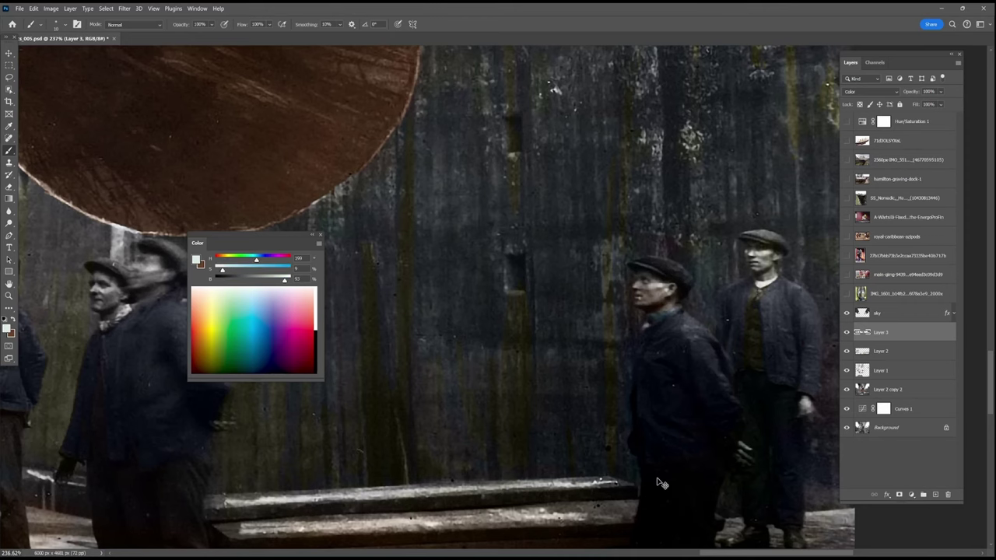
Tint the caps of the workers beneath the hull and of the long-coated worker dark brown
scroll(662, 483, down, 10)
scroll(412, 403, up, 12)
alt+click(547, 360)
scroll(635, 406, right, 10)
drag(446, 443, 468, 450)
mouse_move(584, 425)
mouse_down()
mouse_move(559, 427)
mouse_move(613, 450)
mouse_up()
mouse_move(684, 396)
mouse_down()
mouse_move(709, 394)
mouse_move(737, 420)
mouse_move(148, 248)
mouse_up()
drag(495, 291, 553, 319)
drag(704, 373, 515, 417)
Tint the caps of the brown-jacketed, moustached and motion-blurred workers with the same dark brown
drag(616, 278, 642, 288)
drag(700, 373, 557, 375)
drag(619, 296, 650, 302)
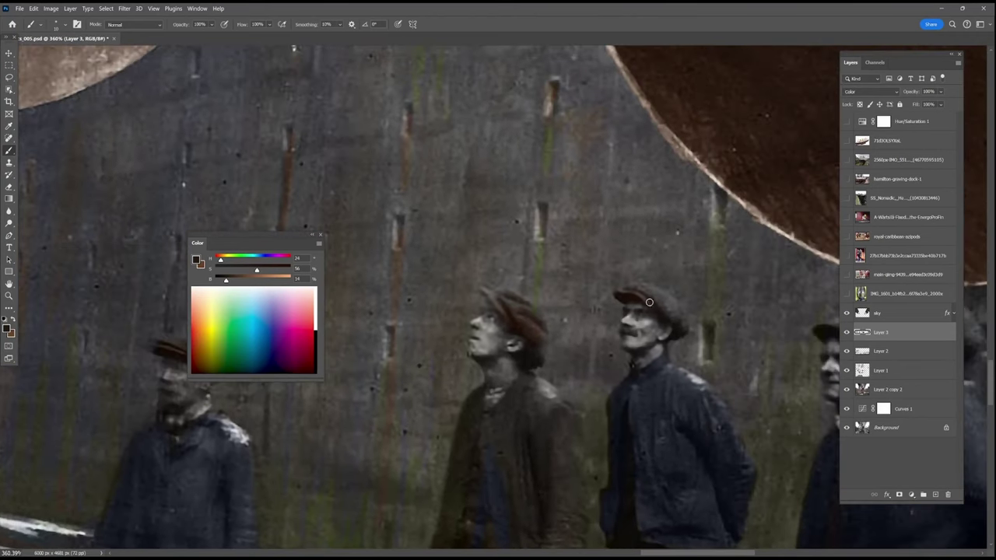
drag(758, 420, 496, 420)
drag(567, 327, 616, 333)
mouse_move(648, 304)
mouse_down()
mouse_move(713, 346)
mouse_move(658, 294)
mouse_up()
scroll(638, 299, down, 10)
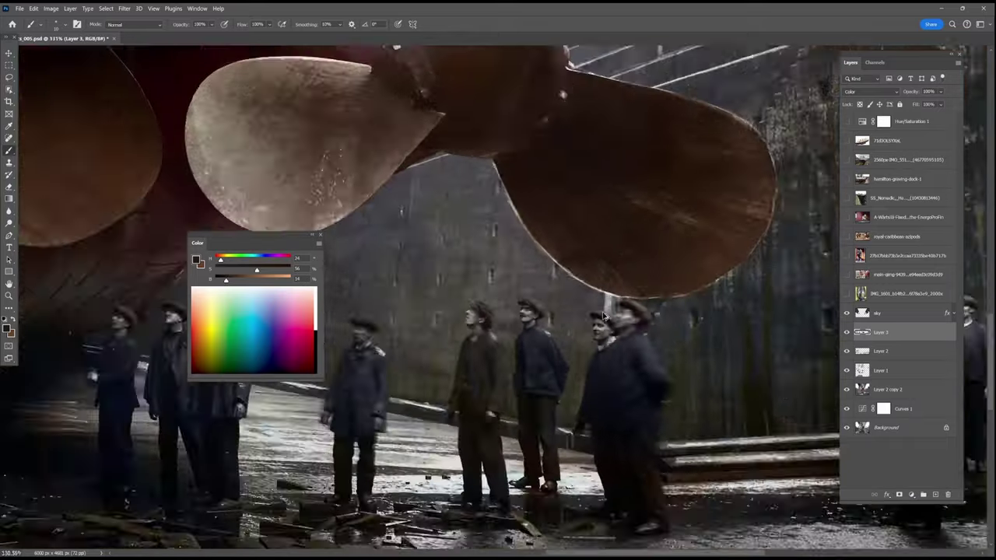
scroll(778, 303, up, 11)
drag(778, 311, 545, 303)
scroll(389, 372, down, 4)
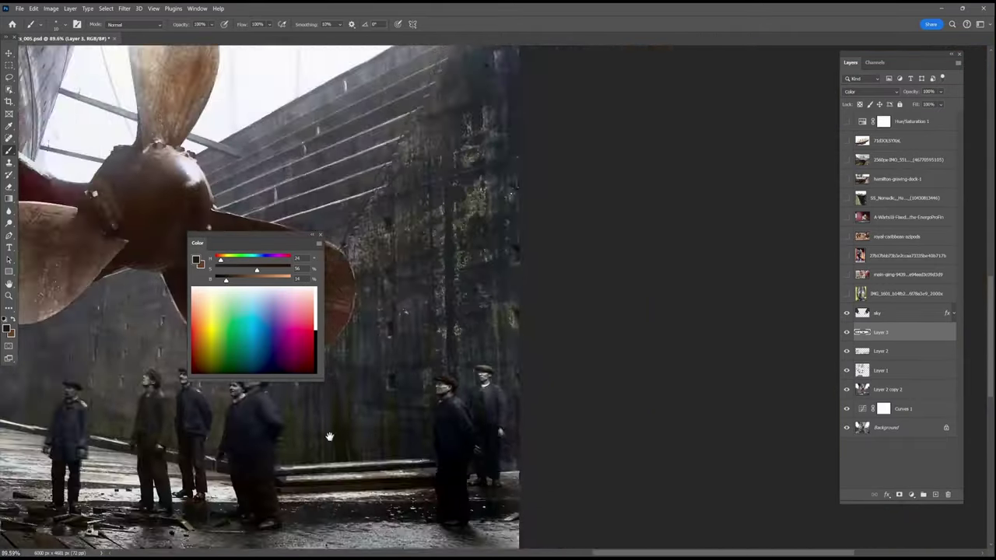
Sample a lighter brown and even out the caps of the workers from the hull to the far right edge
scroll(460, 335, up, 3)
alt+click(462, 335)
drag(744, 435, 538, 405)
drag(736, 404, 571, 440)
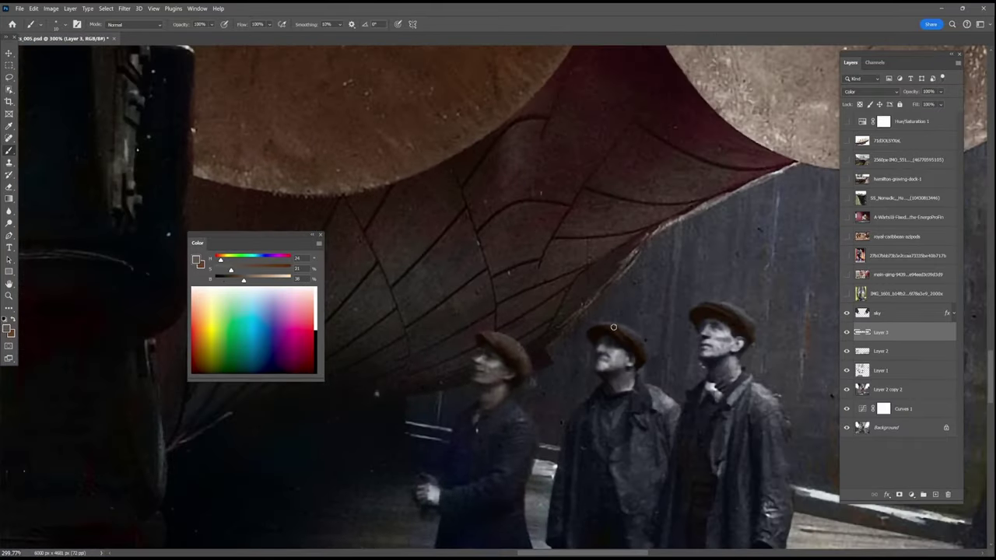
scroll(742, 329, right, 8)
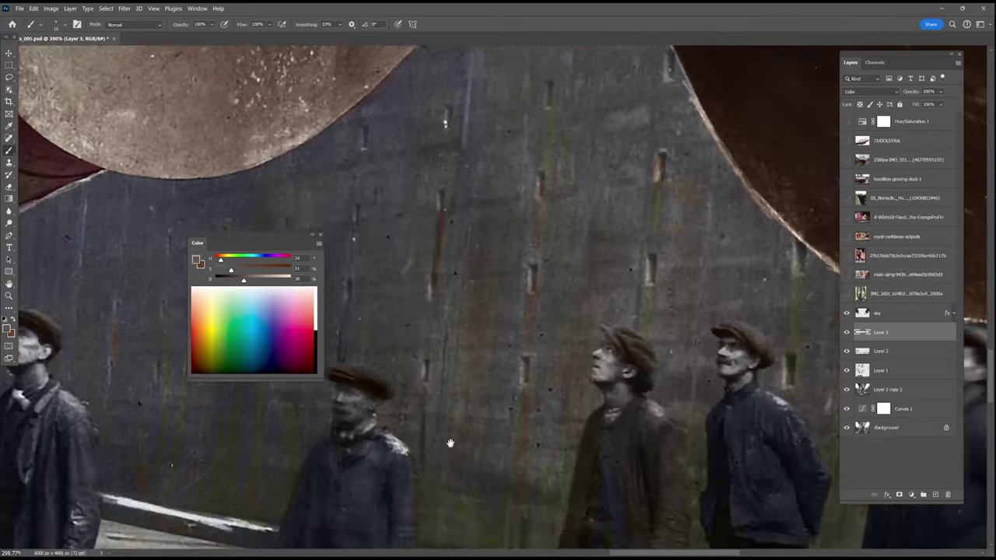
scroll(634, 352, right, 4)
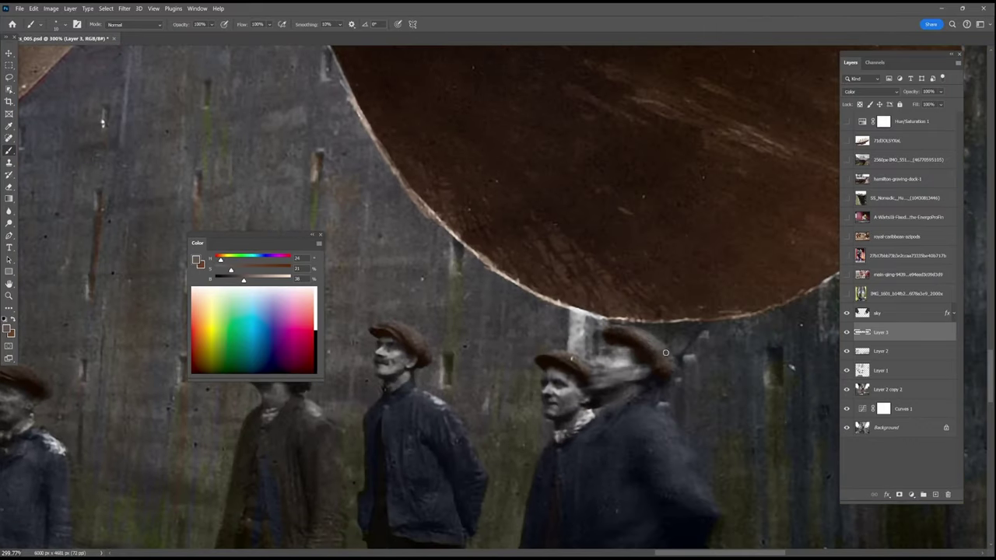
scroll(660, 363, down, 6)
scroll(586, 415, up, 6)
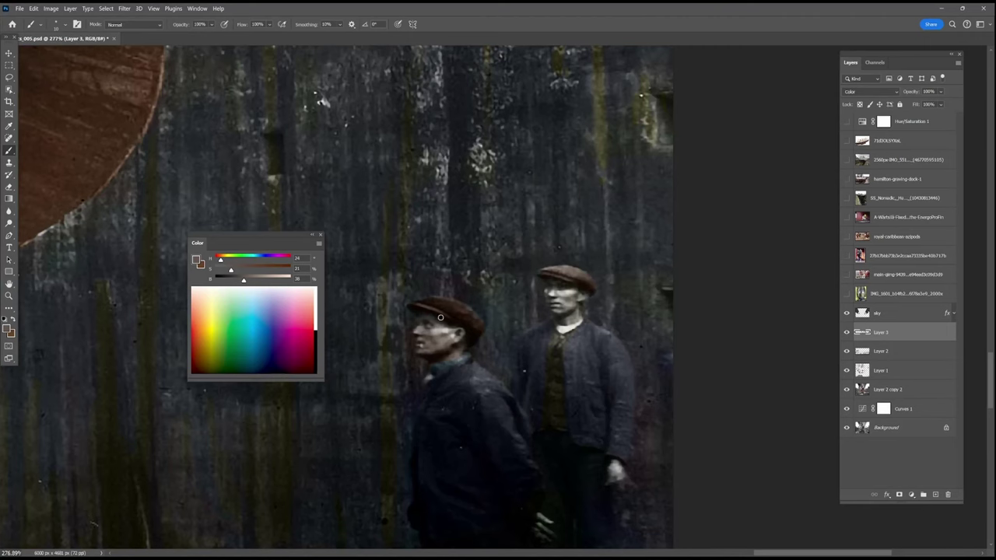
scroll(569, 306, down, 8)
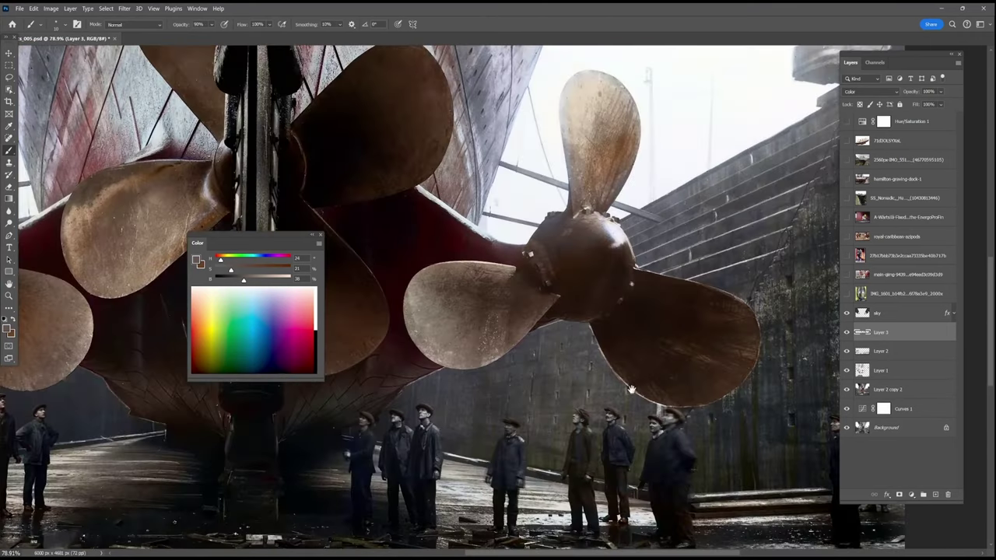
On Layer 2, tint the faces and hands of the three workers beneath the hull with skin tones sampled from the left workers
click(886, 389)
click(889, 374)
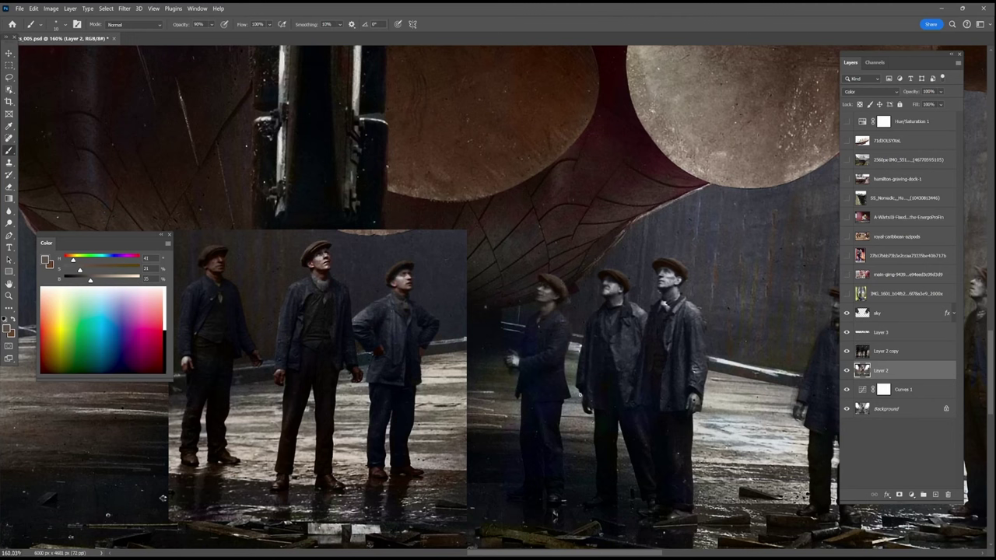
alt+click(404, 284)
alt+click(495, 366)
alt+click(553, 333)
alt+click(404, 291)
alt+click(404, 287)
alt+click(403, 288)
alt+click(406, 286)
alt+click(601, 299)
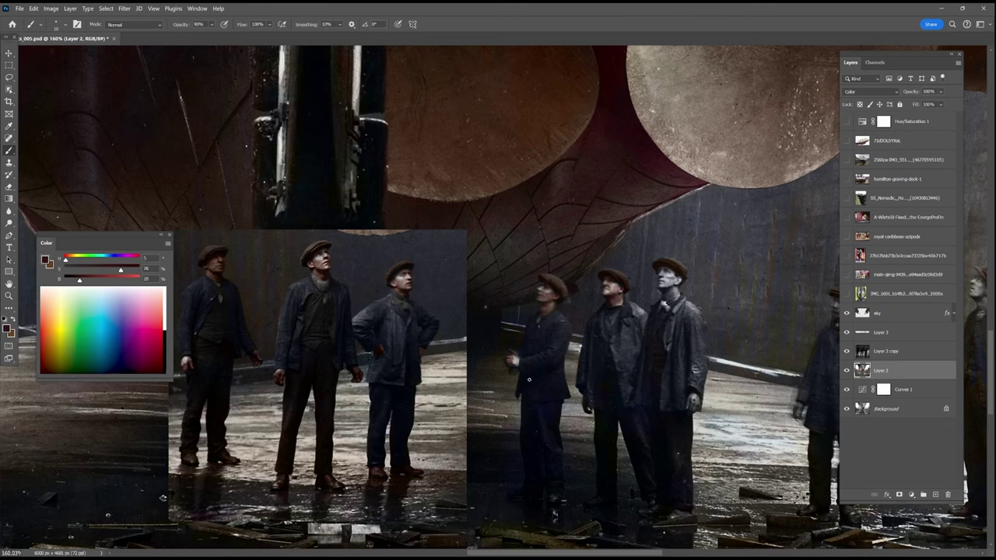
alt+click(613, 290)
alt+click(404, 280)
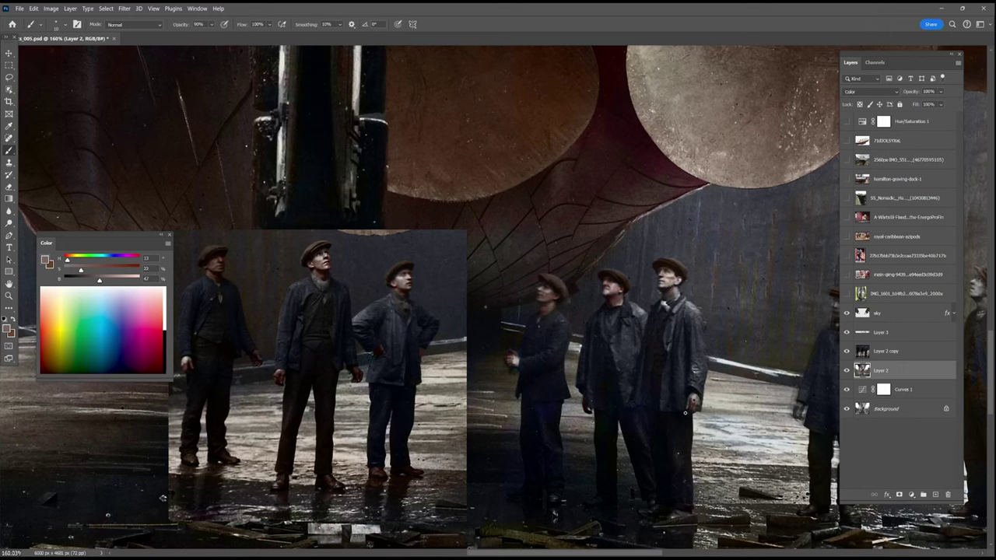
Switch to Layer 3 and refine the middle and tallest hull workers' faces with sampled skin tones
key(alt+bracketright)
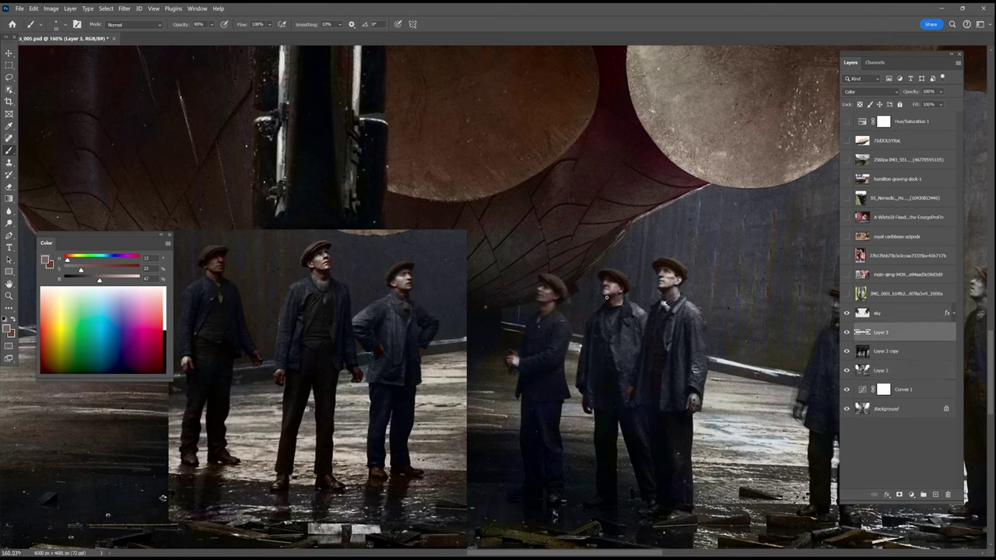
alt+click(542, 334)
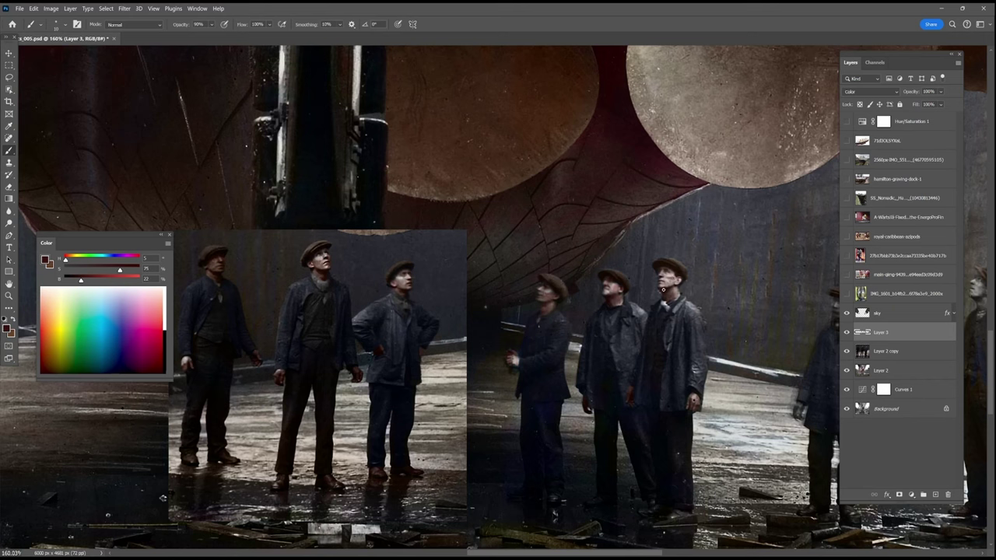
alt+click(613, 299)
alt+click(671, 267)
alt+click(439, 332)
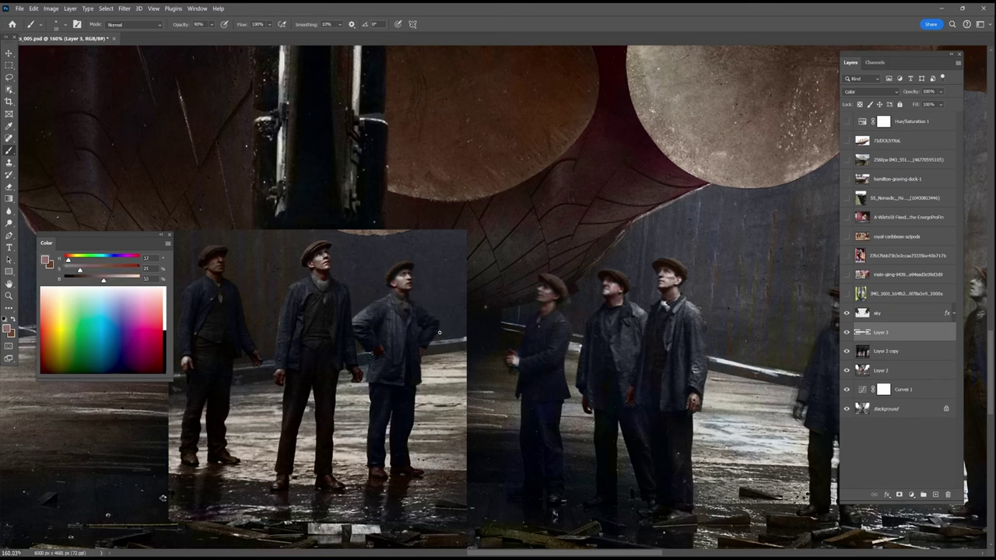
alt+click(669, 296)
alt+click(667, 267)
At 30% brush opacity, blend sampled skin highlights and shadows across the tallest hull worker's face and neck
scroll(662, 320, up, 5)
key(3)
alt+click(605, 330)
alt+click(594, 321)
alt+click(622, 329)
alt+click(602, 360)
alt+click(626, 427)
At 90% brush opacity, tint the middle hull worker's sweater olive and clean up his skin and coat edges with sampled tones
key(9)
alt+click(515, 424)
alt+click(473, 414)
alt+click(486, 431)
drag(486, 431, 479, 480)
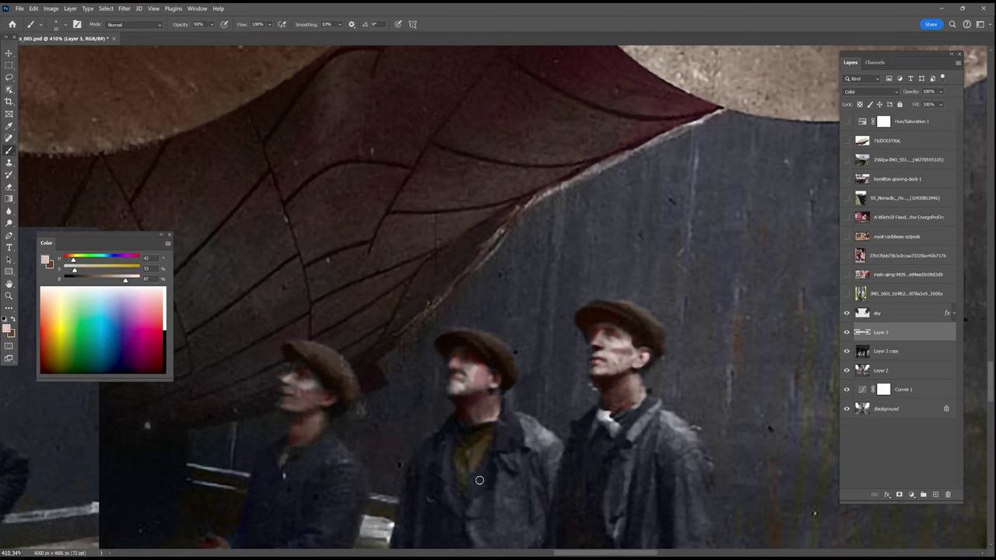
alt+click(495, 367)
alt+click(472, 387)
alt+click(481, 415)
alt+click(468, 433)
alt+click(461, 504)
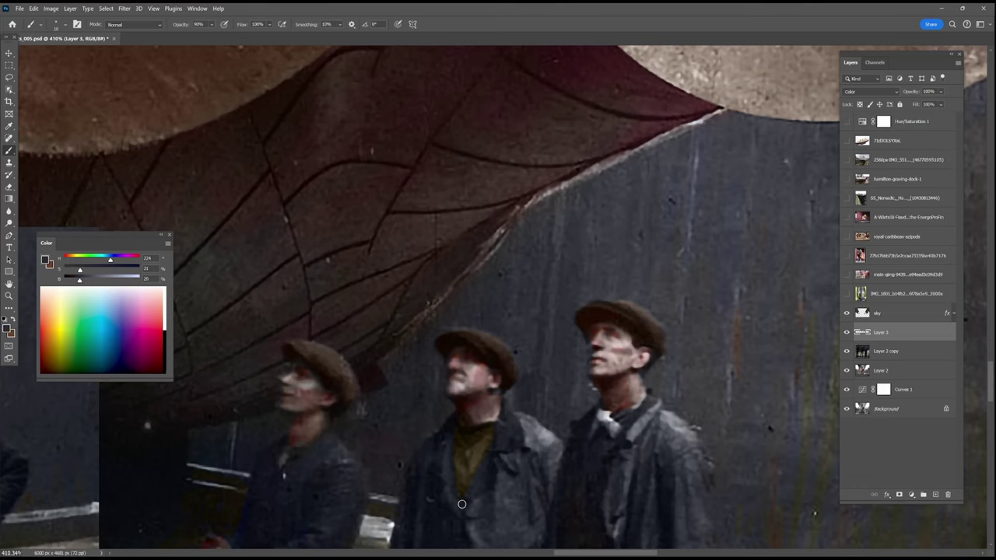
Tint the tallest hull worker's hand and the long-coated worker's hands and face with sampled skin tones
scroll(505, 352, down, 8)
scroll(545, 377, up, 5)
alt+click(532, 467)
alt+click(536, 463)
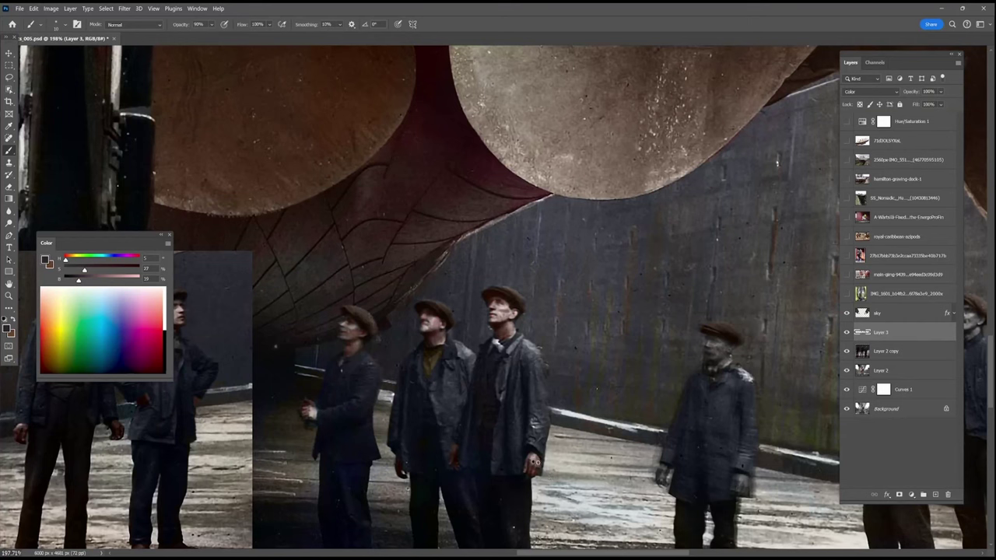
alt+click(532, 454)
alt+click(533, 462)
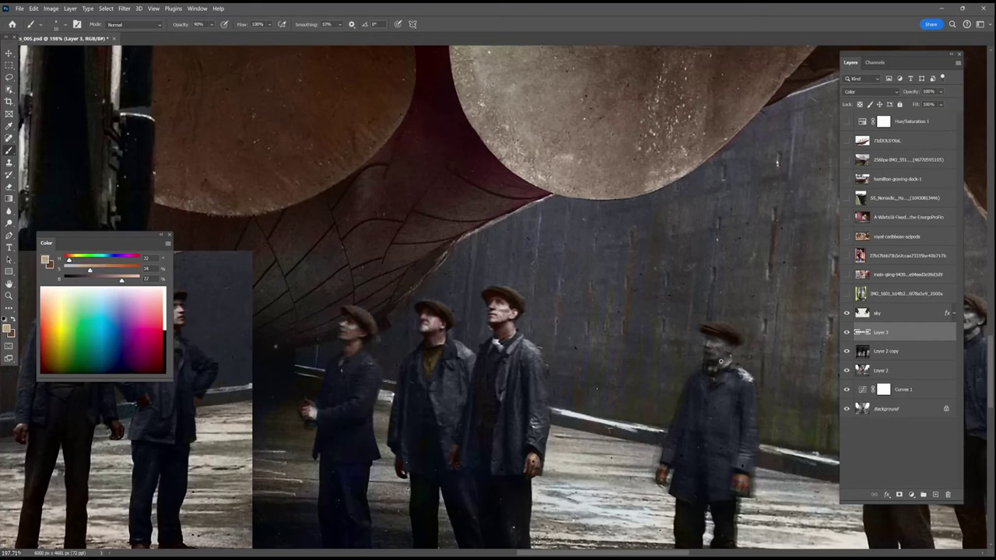
alt+click(499, 313)
alt+click(355, 328)
Move the Layer 2 copy reference of the left workers beside the long-coated worker, stack it above the sky layer, and return to painting on Layer 3
click(886, 351)
key(v)
drag(168, 374, 418, 305)
drag(545, 342, 299, 247)
drag(195, 295, 364, 329)
drag(887, 351, 886, 305)
click(885, 351)
key(b)
Sample skin tones from the reference figures and tint the long-coated worker's hand and his neighbours' faces
alt+click(355, 198)
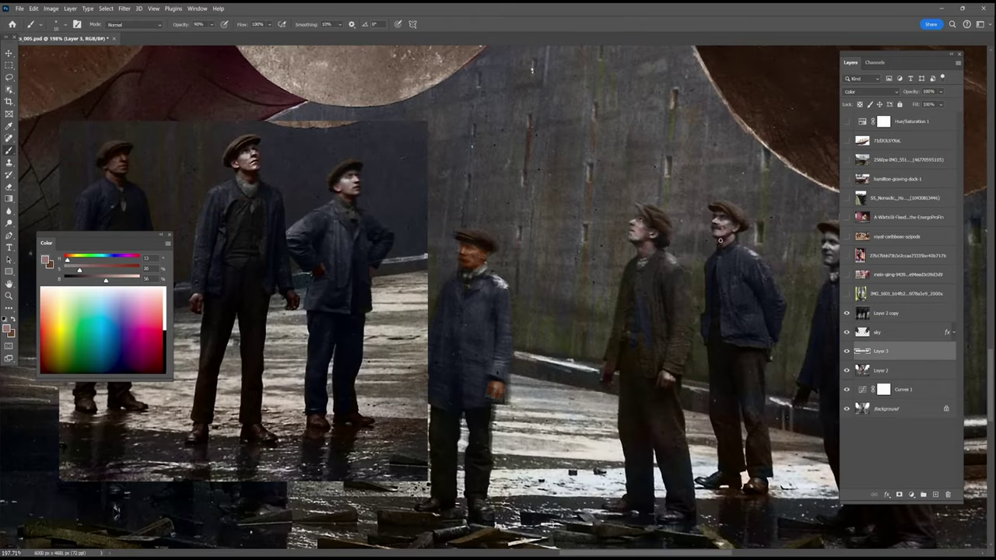
drag(495, 386, 496, 393)
drag(718, 418, 612, 439)
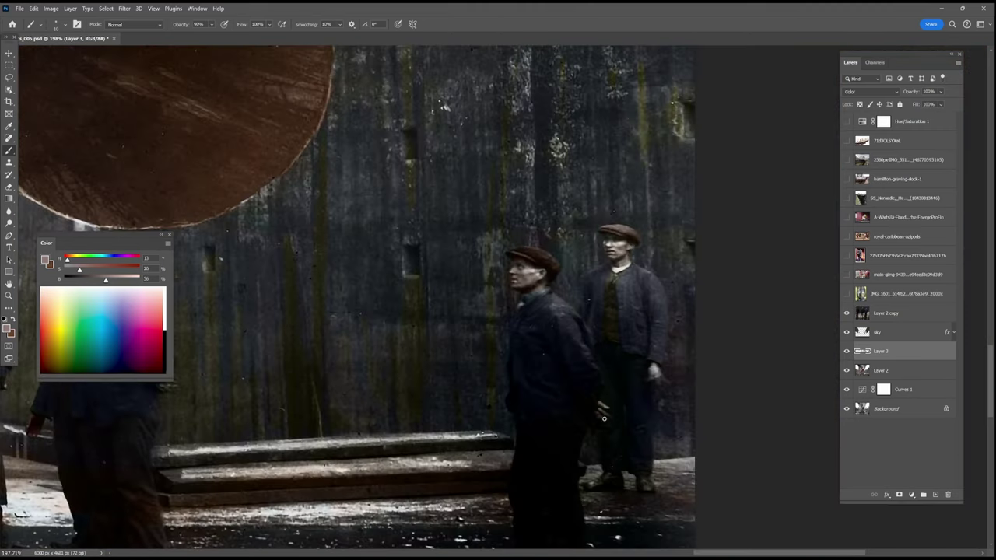
Tint the two far-right workers' faces and hands, brightening and slightly desaturating the sampled skin tone
alt+click(504, 294)
alt+click(614, 265)
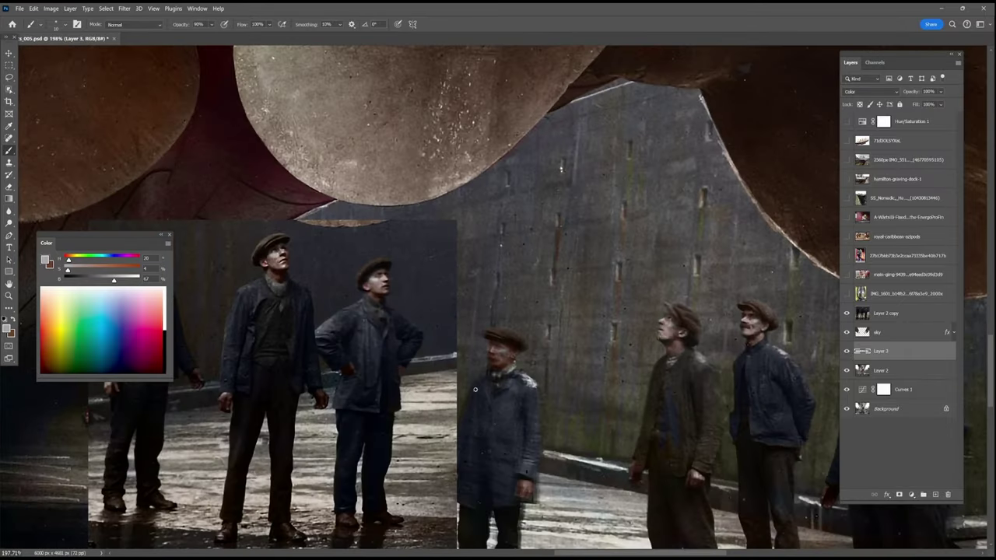
alt+click(655, 370)
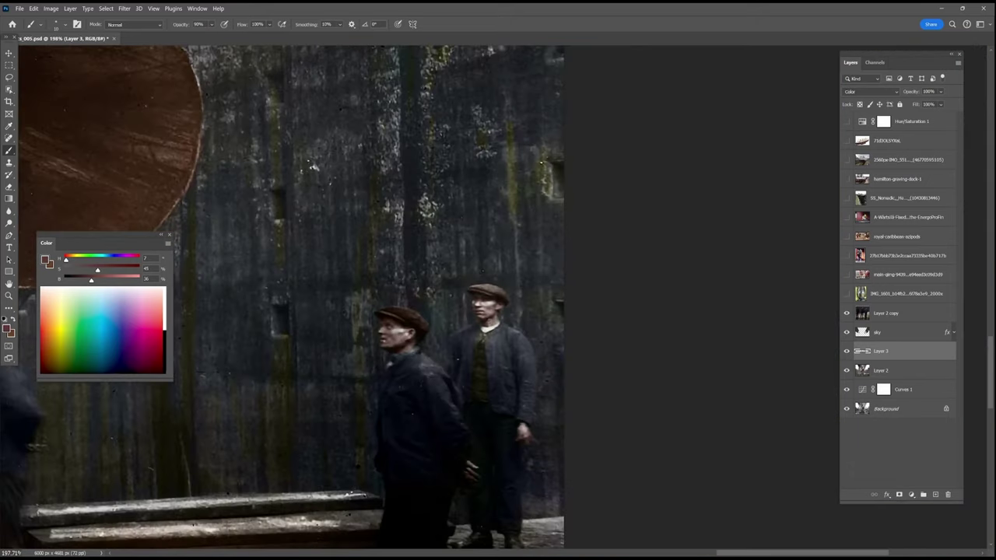
drag(67, 262, 68, 262)
drag(92, 280, 105, 280)
drag(97, 271, 93, 270)
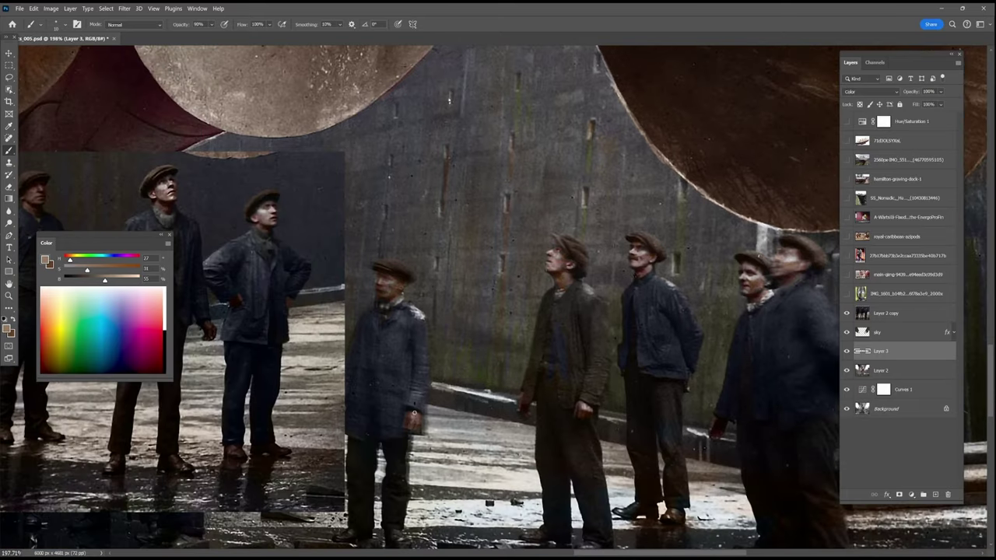
Tint the shoes and boots of the right-hand workers reddish brown, alternating between dark and light tones
key(x)
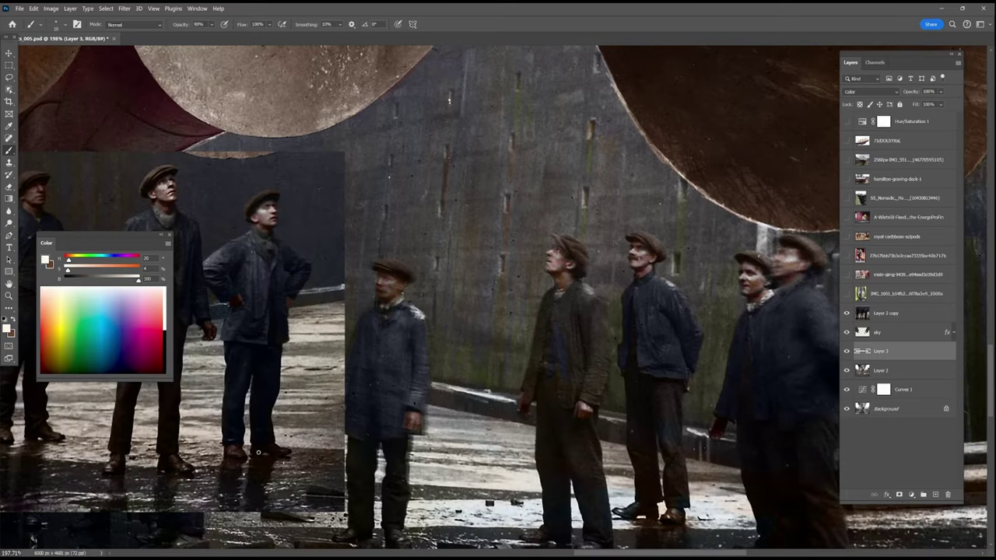
key(x)
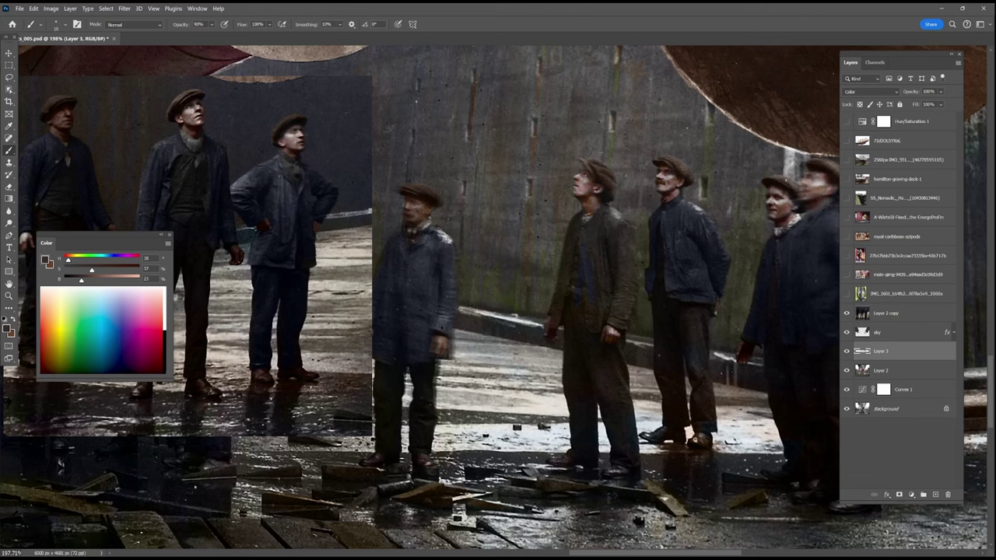
key(x)
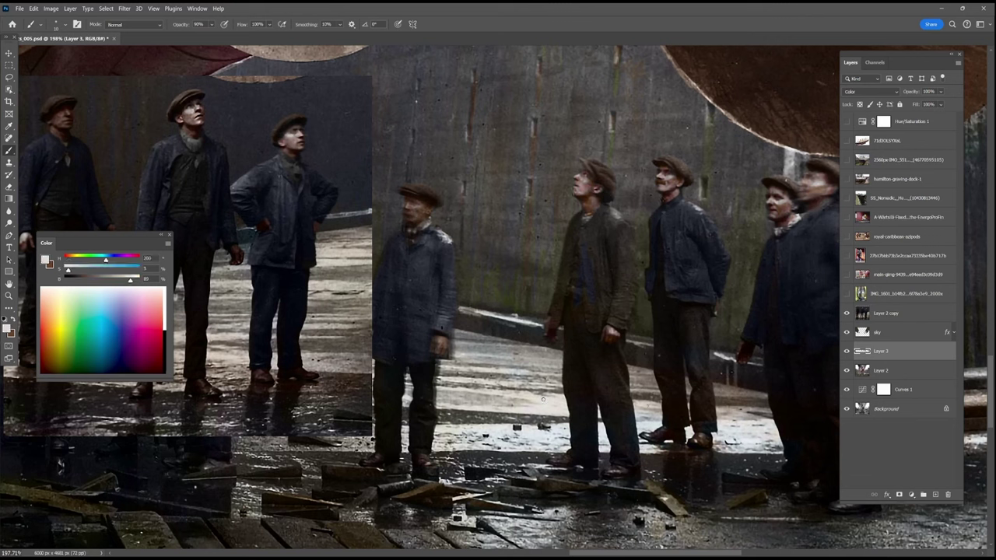
key(x)
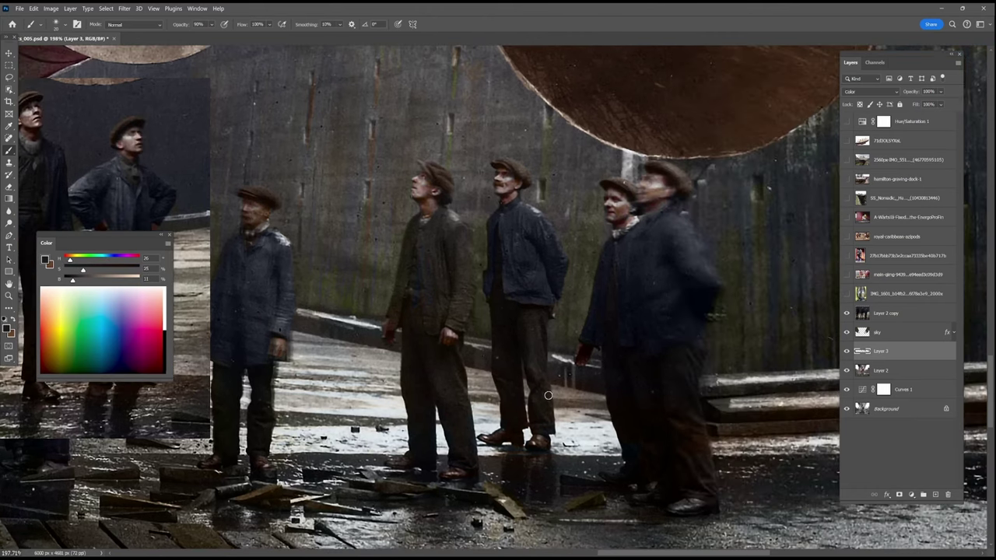
Refine the right-hand workers' trousers and remaining clothing details with sampled dark brown and neutral tones, varying the brush size
key(bracketleft)
key(bracketright)
key(bracketright)
mouse_move(709, 483)
mouse_down()
mouse_move(688, 351)
mouse_move(631, 465)
mouse_move(208, 422)
mouse_up()
key(bracketleft)
key(bracketleft)
alt+click(516, 449)
alt+click(279, 330)
key(bracketright)
mouse_move(755, 228)
mouse_down()
mouse_move(799, 343)
mouse_move(761, 289)
mouse_up()
alt+click(753, 282)
scroll(607, 379, down, 5)
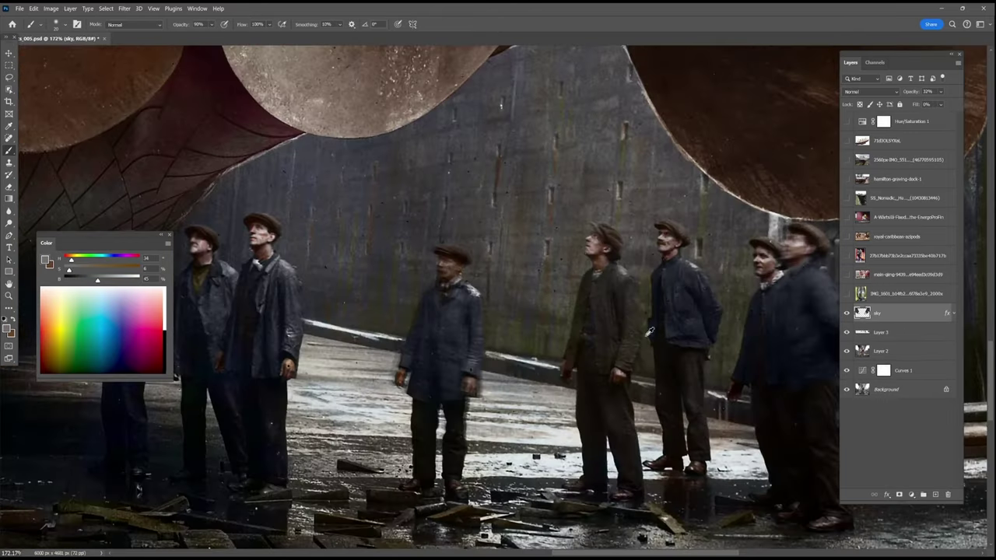
Refine the brown-jacketed worker's jacket and dark blue waistcoat with sampled tones on Layer 3, using a smaller brush
alt+click(646, 336)
alt+click(630, 286)
key(alt+bracketleft)
alt+click(603, 327)
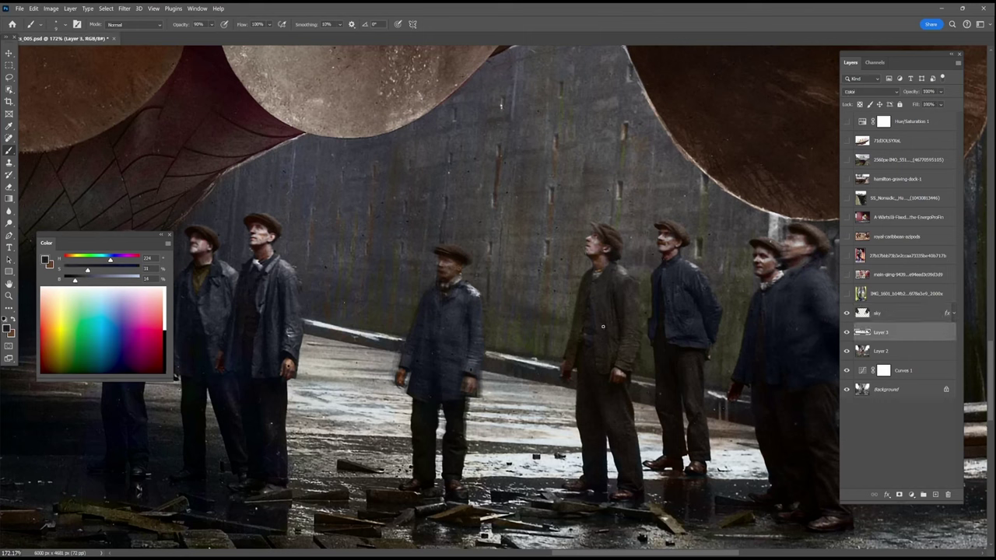
alt+click(635, 320)
alt+click(460, 514)
alt+click(288, 267)
Recolour the trousers of the three workers beside the rudder post with dark brown sampled from another worker's trousers
key(bracketleft)
key(bracketleft)
scroll(688, 512, down, 5)
scroll(504, 451, up, 4)
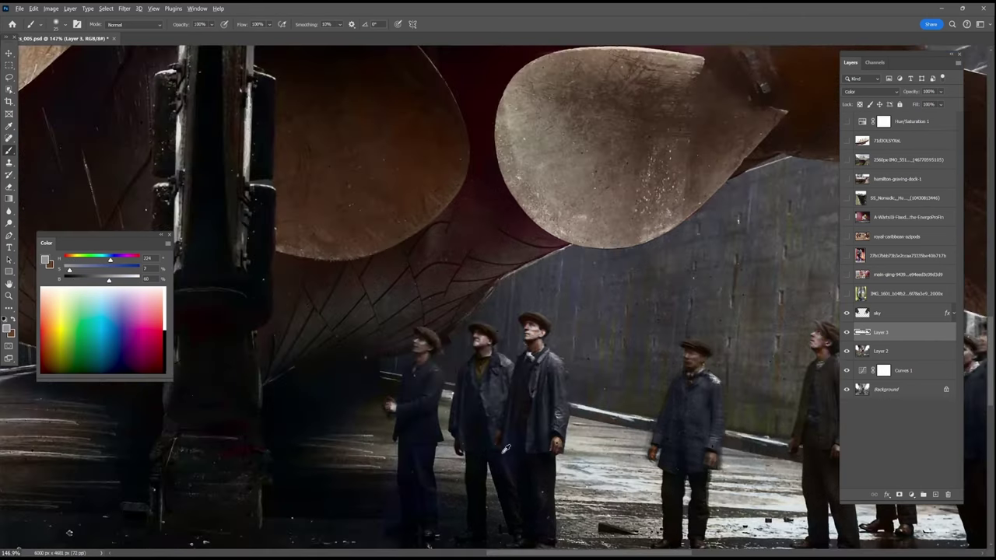
key(9)
alt+click(835, 485)
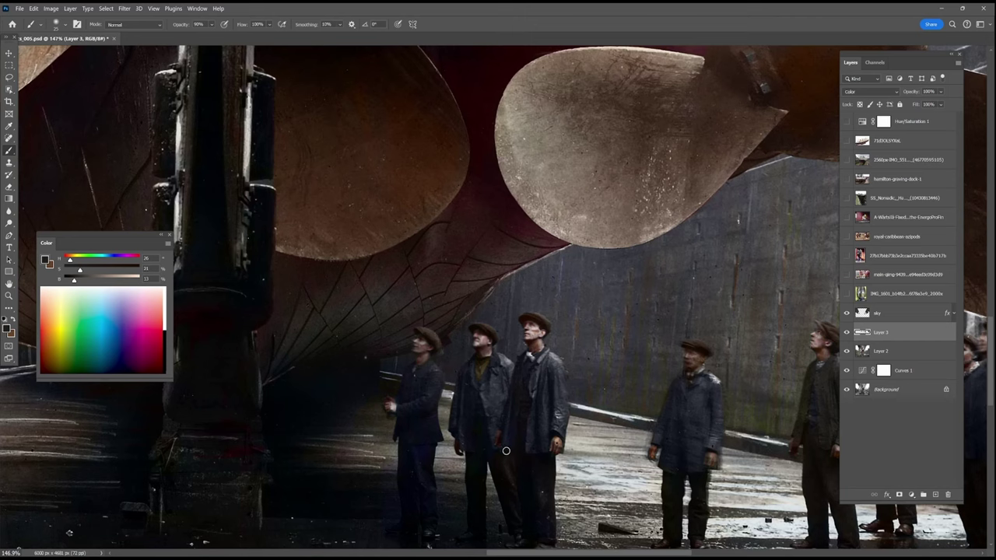
key(4)
alt+click(418, 461)
alt+click(426, 362)
Touch up fine details on the coats, hands and trousers of the workers beside the rudder post with a small brush
key(bracketleft)
key(bracketleft)
key(bracketleft)
key(bracketleft)
key(bracketleft)
alt+click(498, 425)
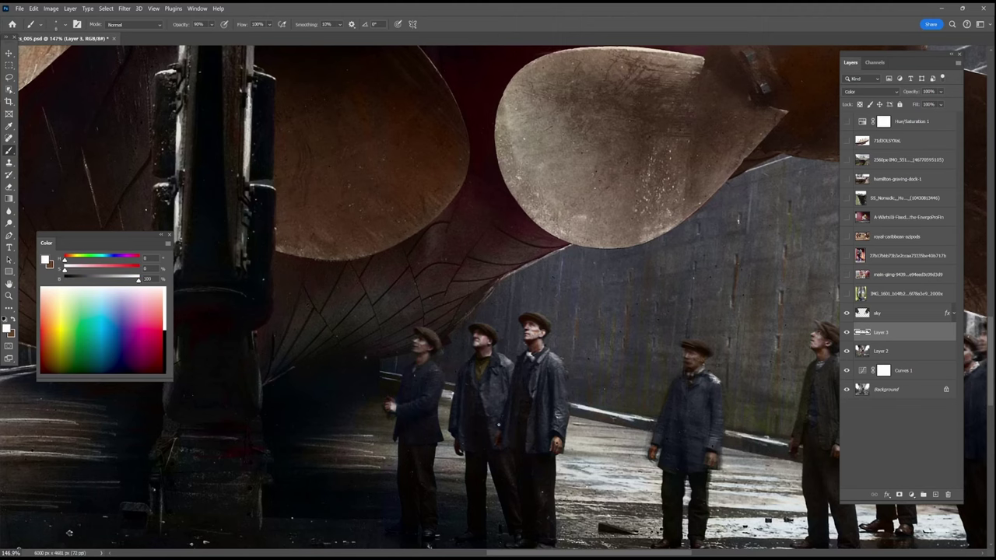
alt+click(384, 496)
drag(393, 511, 420, 446)
alt+click(407, 433)
Neutralise the dark floor beside the rudder-post workers with near-black, and sample a dark reddish brown for their shoes
key(bracketright)
key(bracketright)
key(bracketright)
key(bracketright)
alt+click(377, 451)
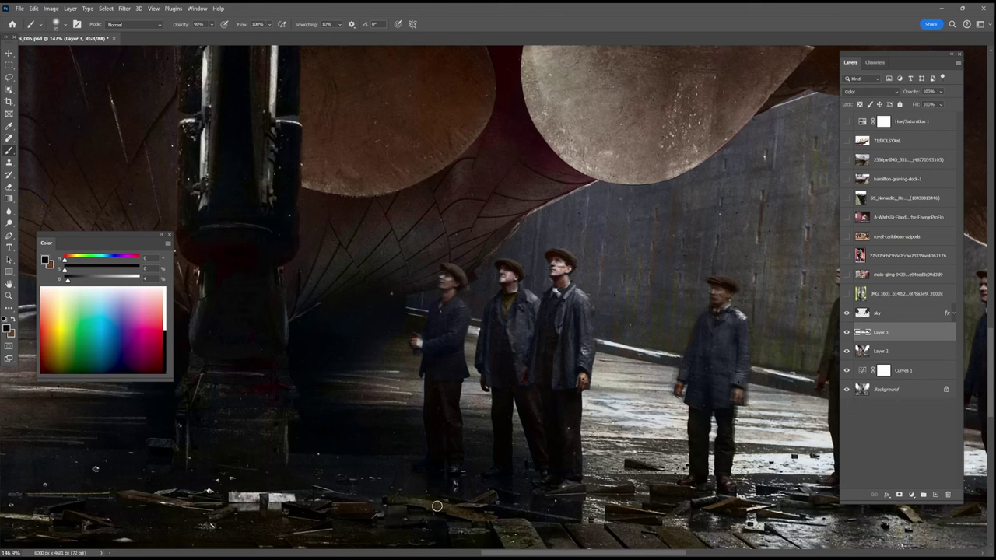
alt+click(458, 481)
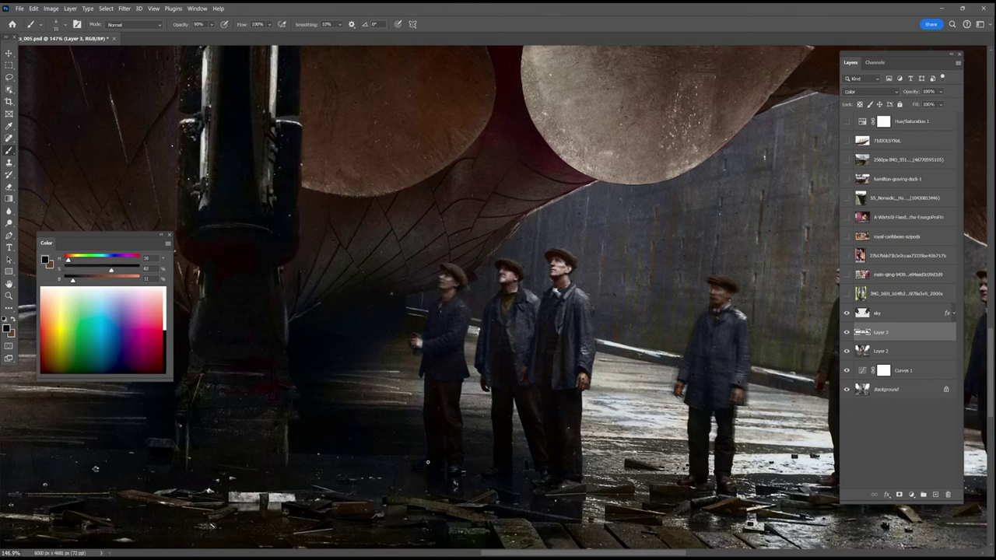
Touch up the workers' clothing highlights with sampled tones and white, and inspect the remaining figures along the dock
alt+click(560, 319)
alt+click(513, 316)
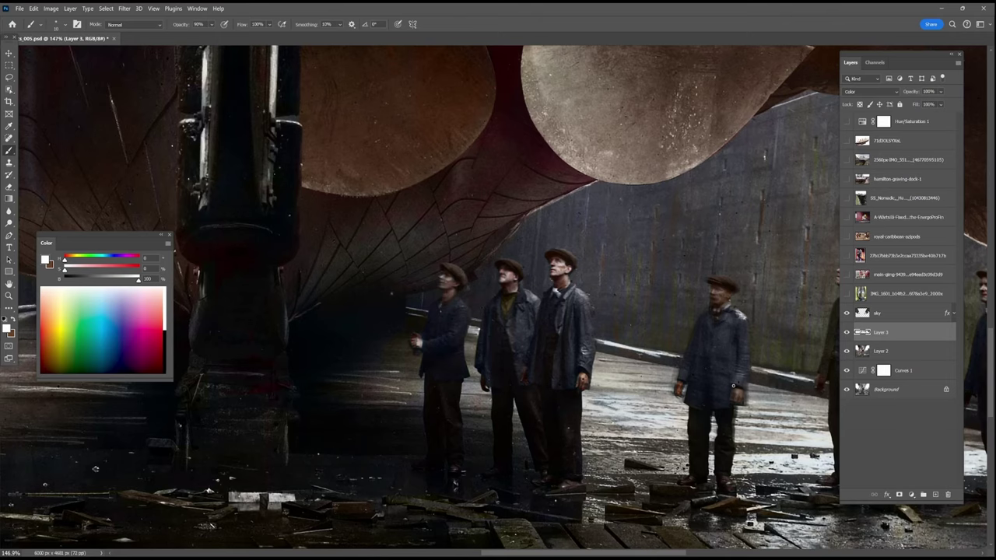
drag(733, 386, 602, 372)
drag(788, 455, 418, 449)
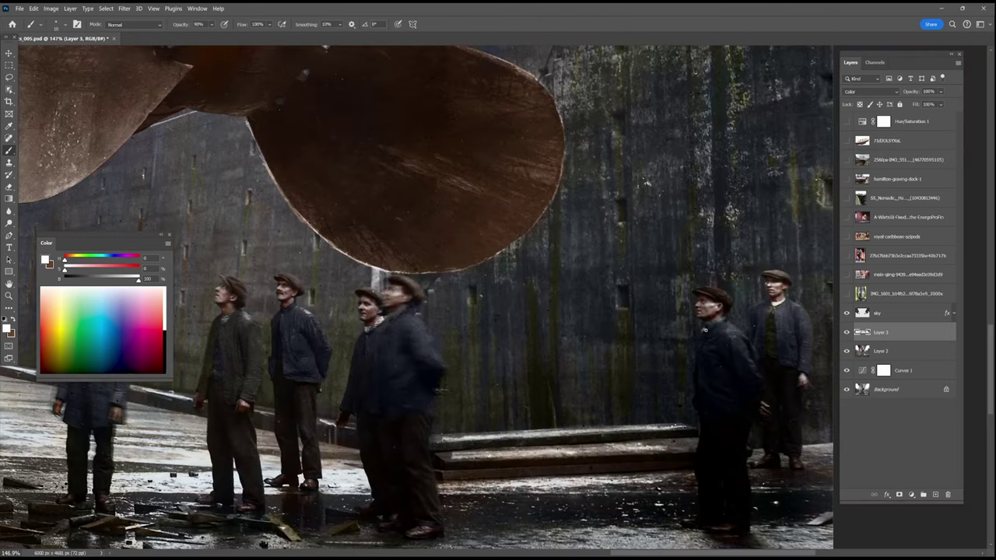
drag(224, 279, 440, 371)
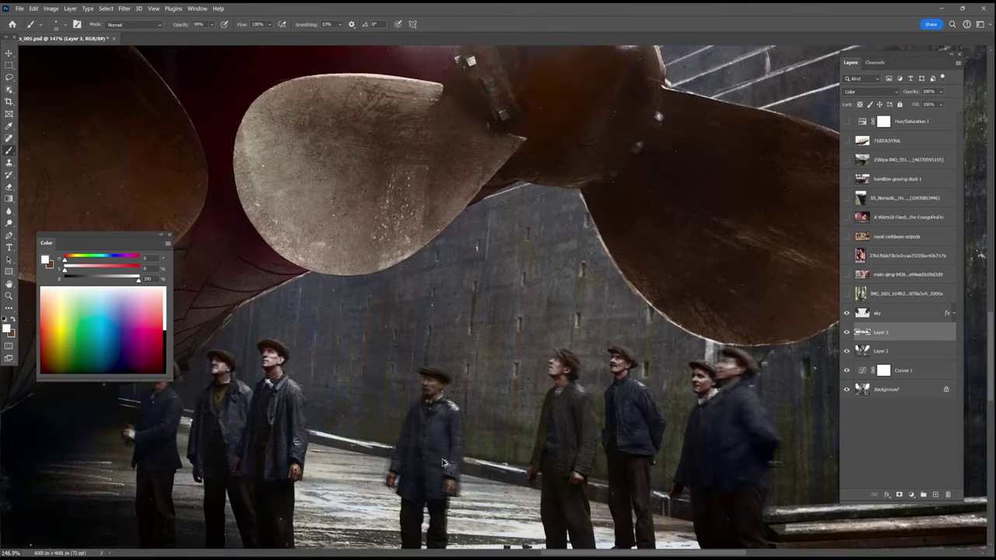
Neutralise the pale edges and brackets of the upper rudder post on the Color-mode Layer 4 with a small brush
key(ctrl+0)
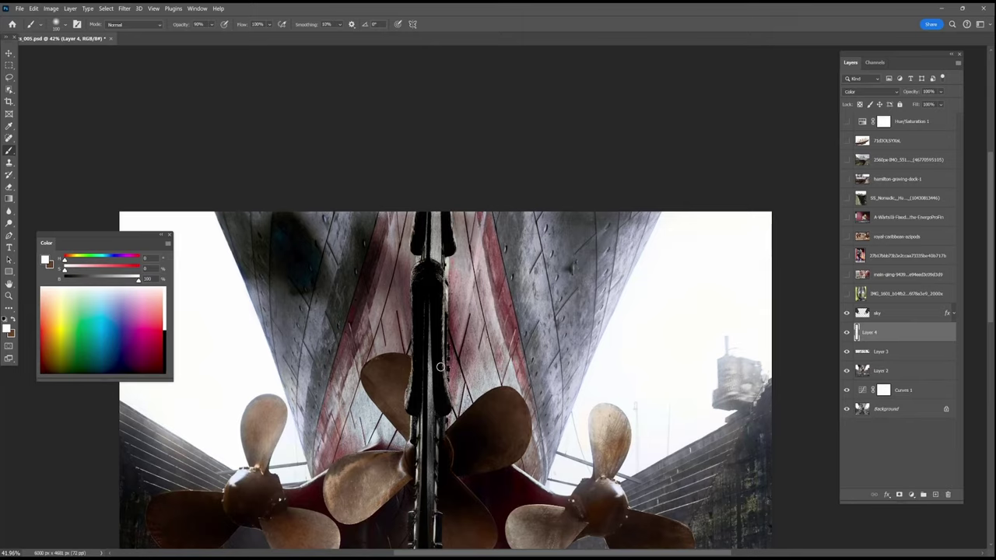
scroll(481, 374, up, 5)
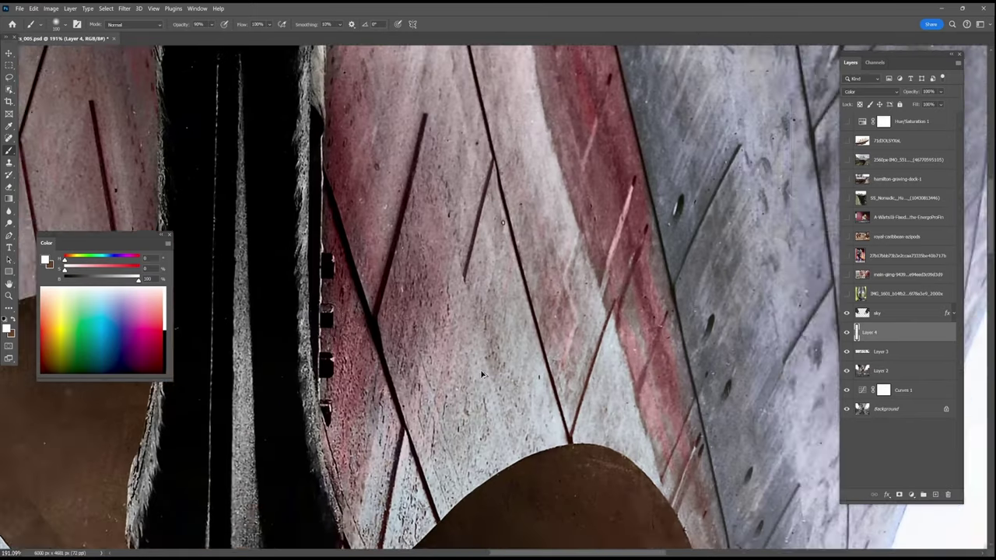
drag(388, 357, 436, 368)
key(bracketleft)
key(bracketleft)
key(bracketleft)
key(bracketleft)
key(bracketleft)
key(bracketleft)
key(bracketleft)
key(bracketleft)
key(bracketleft)
key(bracketleft)
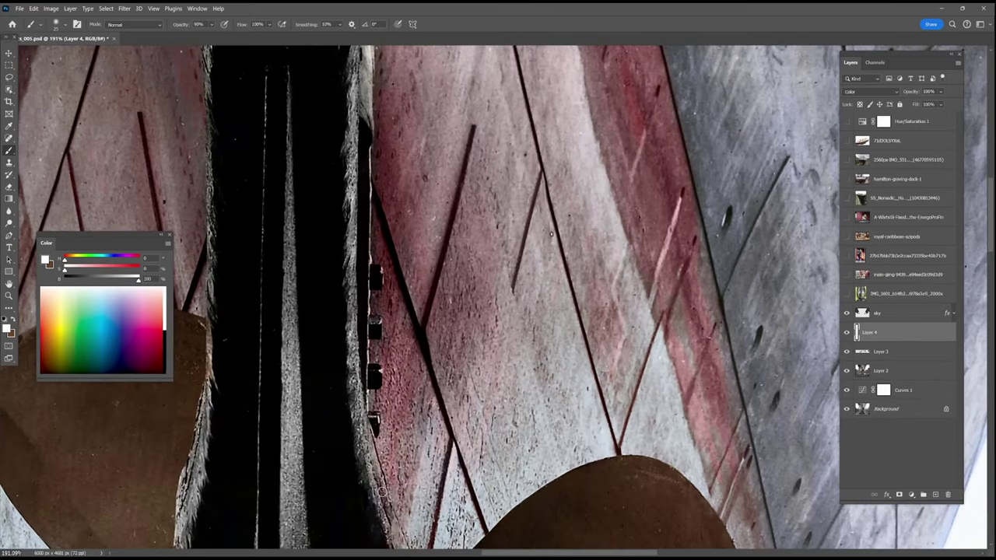
scroll(381, 491, down, 3)
drag(191, 157, 349, 440)
alt+click(399, 202)
alt+click(384, 209)
drag(393, 89, 394, 292)
Blend sampled tones softly beside the rudder post with an enlarged brush at 20% opacity
key(bracketright)
key(bracketright)
key(bracketright)
key(bracketright)
key(bracketright)
key(bracketright)
key(bracketright)
key(bracketright)
key(bracketright)
key(bracketright)
key(bracketright)
key(2)
alt+click(508, 189)
mouse_move(452, 200)
mouse_down()
mouse_move(482, 375)
mouse_move(465, 376)
mouse_up()
Even out the colour around the rudder post with several sampled tones, finishing with a larger brush at 20% opacity
key(0)
alt+click(445, 370)
alt+click(623, 167)
alt+click(622, 381)
key(bracketright)
key(bracketright)
key(bracketright)
key(bracketright)
key(bracketright)
key(bracketright)
key(bracketright)
key(bracketright)
key(bracketright)
key(bracketright)
key(bracketright)
key(bracketright)
key(2)
mouse_move(648, 310)
mouse_down()
mouse_move(647, 393)
mouse_move(600, 214)
mouse_up()
Clean up the rudder post's detailed edges with a pale grey sampled tone, using a smaller brush at 100% opacity
key(bracketleft)
key(bracketleft)
key(bracketleft)
key(bracketleft)
key(bracketleft)
key(bracketleft)
key(bracketleft)
key(bracketleft)
key(bracketleft)
key(bracketleft)
key(0)
alt+click(549, 223)
mouse_move(529, 263)
mouse_down()
mouse_move(550, 224)
mouse_move(578, 276)
mouse_up()
scroll(592, 248, down, 6)
drag(598, 516, 556, 335)
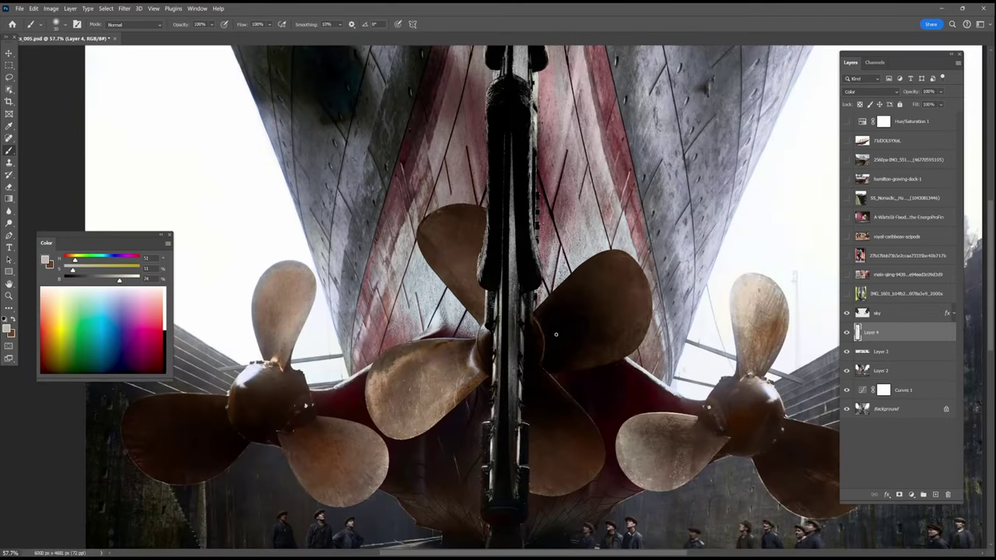
Remove the red tint from the rudder post's lower section and base with sampled neutral and near-black tones
alt+click(335, 292)
scroll(543, 312, up, 5)
scroll(427, 117, up, 6)
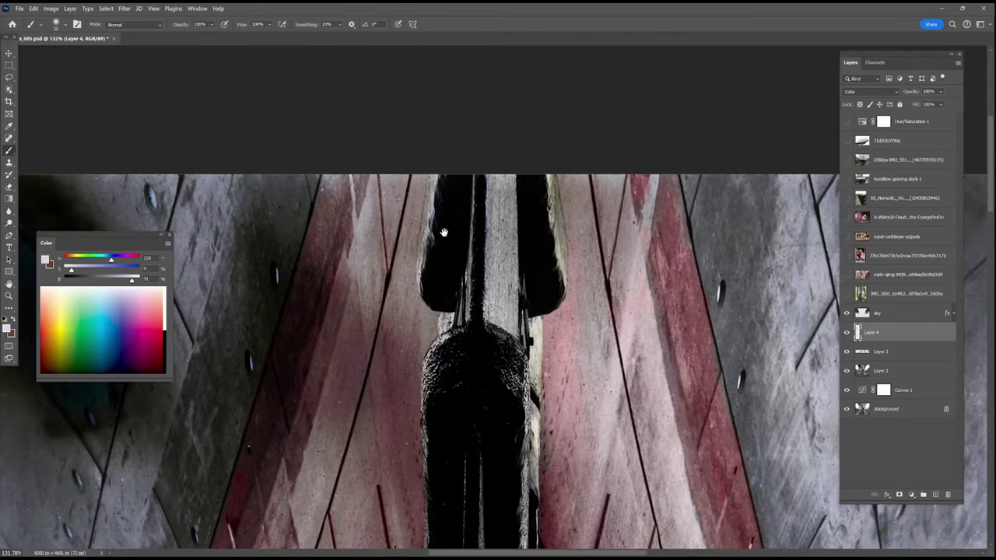
scroll(513, 479, down, 4)
scroll(520, 409, up, 8)
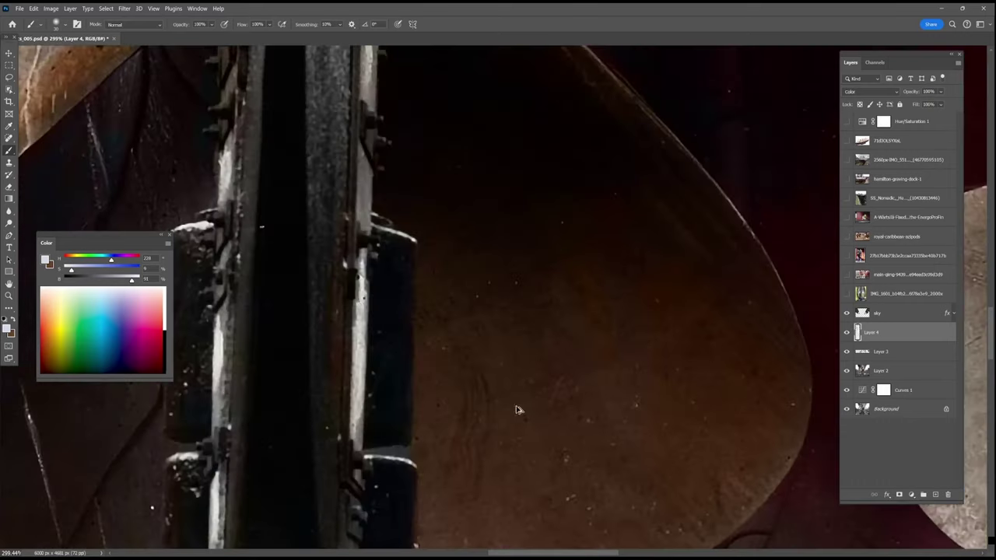
scroll(605, 226, down, 5)
alt+click(436, 322)
alt+click(405, 456)
scroll(485, 314, down, 3)
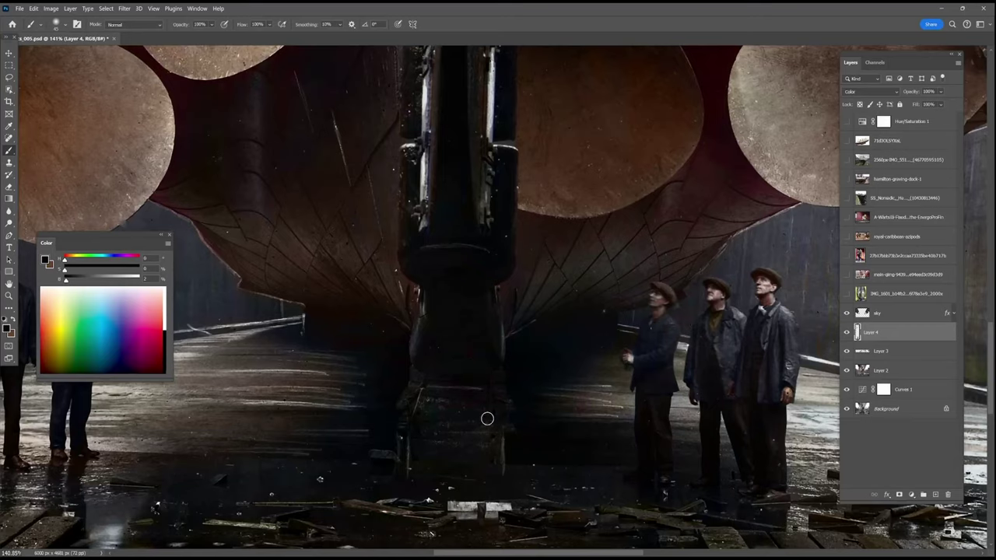
Delete three unneeded reference photo layers, keeping the SS Nomadic, royal-caribbean and main-qimg references
key(ctrl+0)
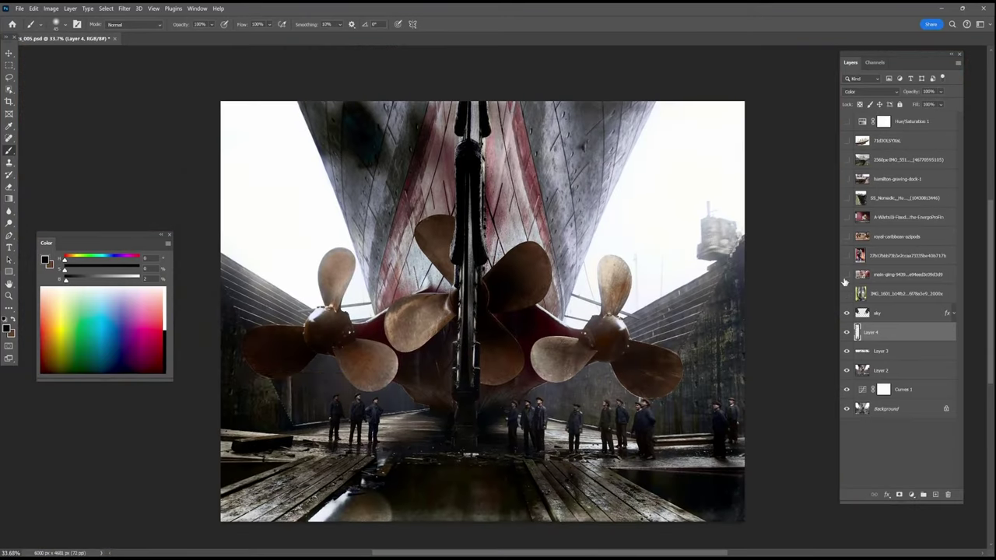
drag(895, 294, 948, 495)
click(846, 276)
click(846, 276)
click(847, 256)
drag(894, 256, 947, 495)
click(846, 218)
drag(891, 221, 947, 495)
Show the SS Nomadic dock reference photo and sample a mossy yellow-green from its stone steps
click(847, 199)
click(879, 199)
scroll(490, 378, up, 3)
drag(490, 378, 679, 337)
alt+click(537, 272)
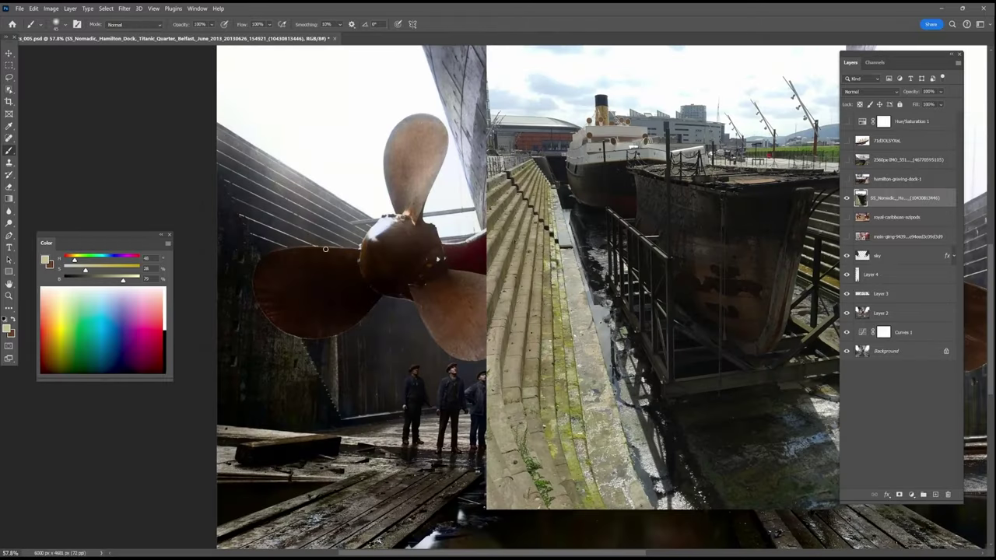
Add a Color-mode layer above Layer 4 and paint mossy tints on the left dock wall at 80% brush opacity
click(895, 274)
click(935, 494)
click(870, 92)
click(865, 340)
key(8)
drag(281, 226, 276, 235)
mouse_move(258, 190)
mouse_down()
mouse_move(285, 202)
mouse_move(230, 174)
mouse_up()
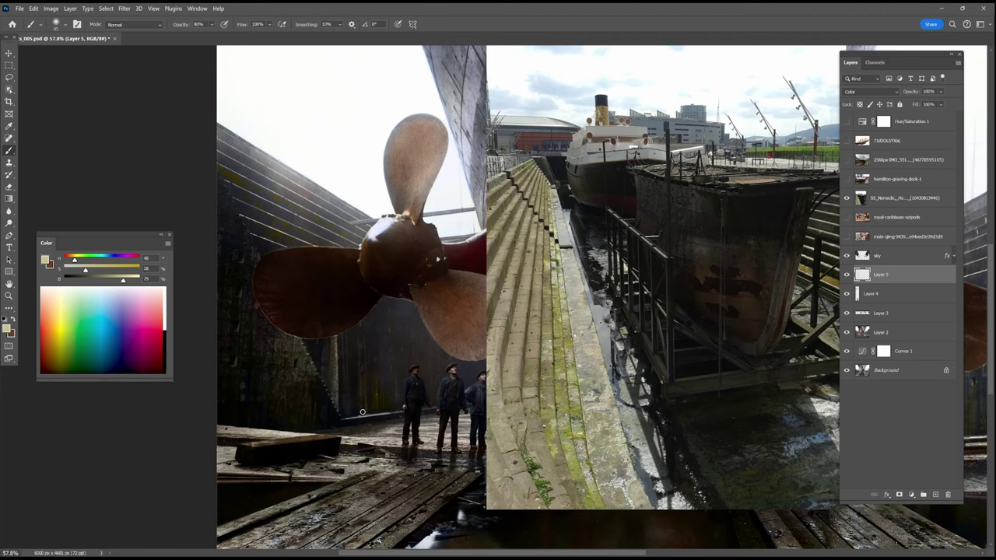
Extend the moss tint to the left timbers and the right dock wall, and hide the SS Nomadic reference
drag(246, 459, 335, 474)
drag(702, 441, 256, 495)
drag(572, 438, 633, 403)
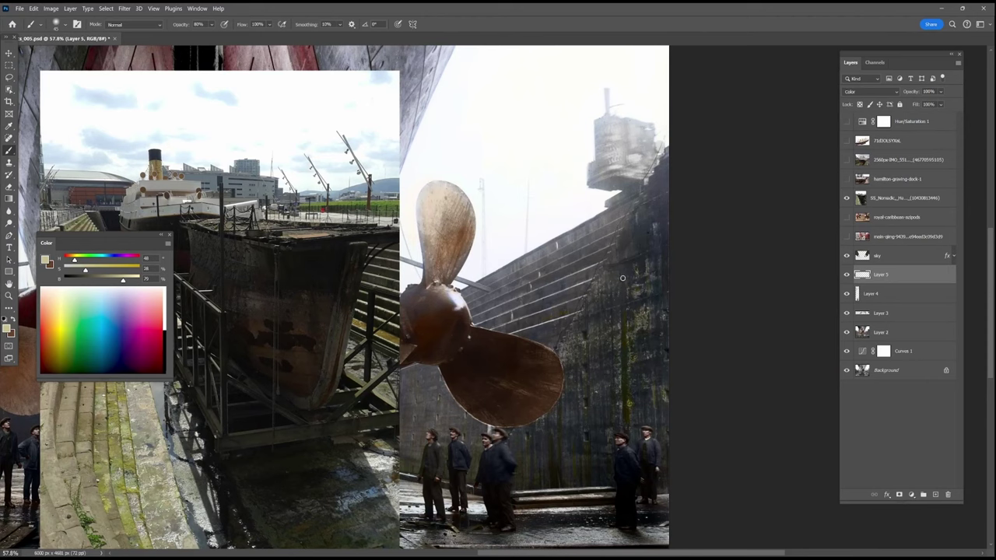
click(846, 199)
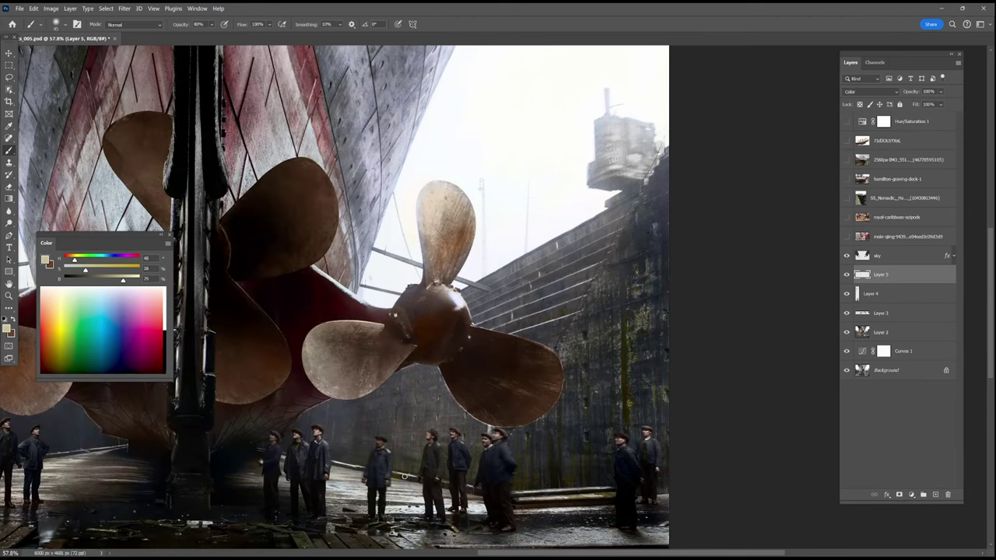
Sample a darker olive tone and paint moss streaks along the wall and ledge behind the right-hand workers
alt+click(438, 413)
alt+click(545, 322)
scroll(651, 311, down, 5)
scroll(211, 312, up, 8)
Smudge the moss streaks on the wall behind the right-hand workers at 88% strength, comparing with Layer 5 hidden
key(e)
drag(170, 24, 159, 36)
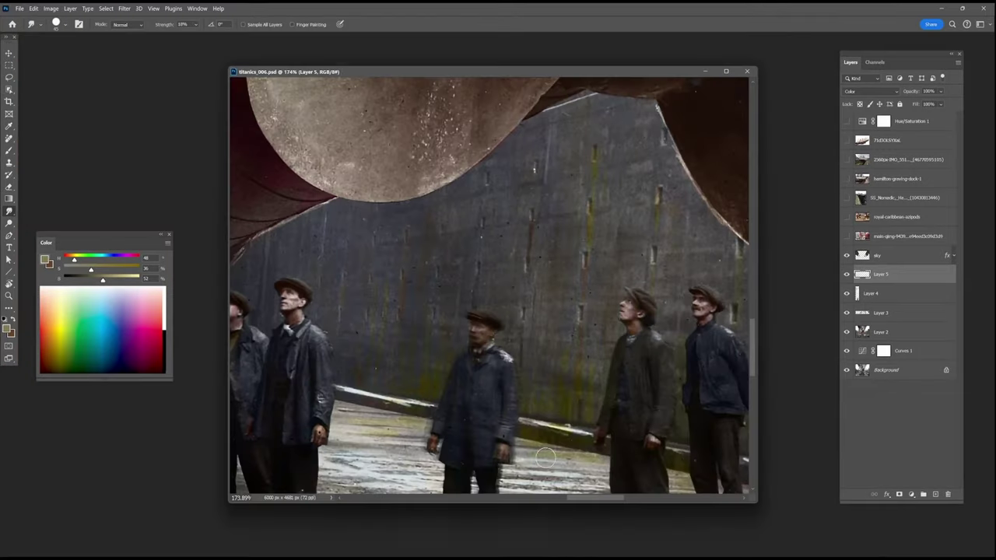
click(846, 275)
click(847, 274)
drag(196, 24, 229, 37)
drag(676, 247, 316, 152)
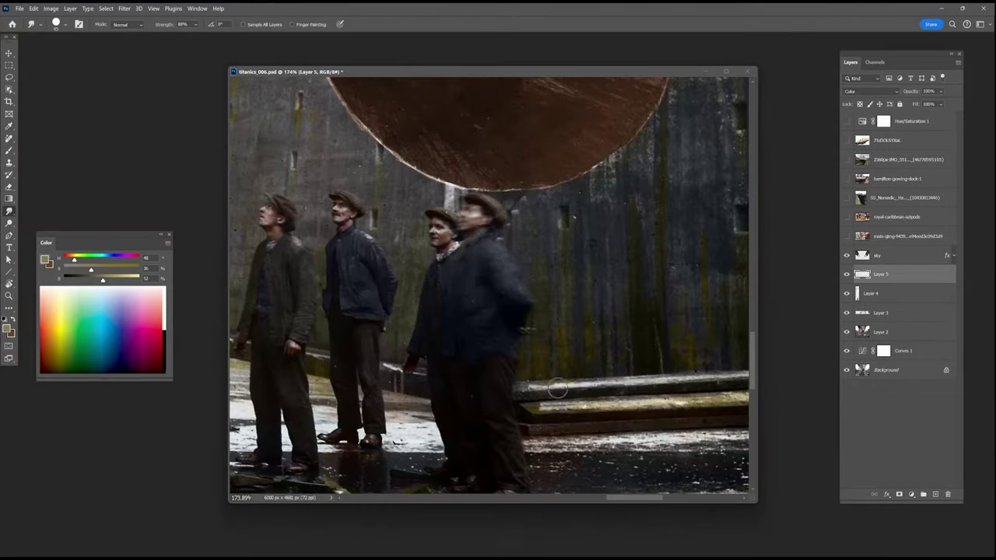
Smudge the moss streaks on the far-right dock wall and along the ledge behind the left-hand workers
scroll(627, 407, down, 6)
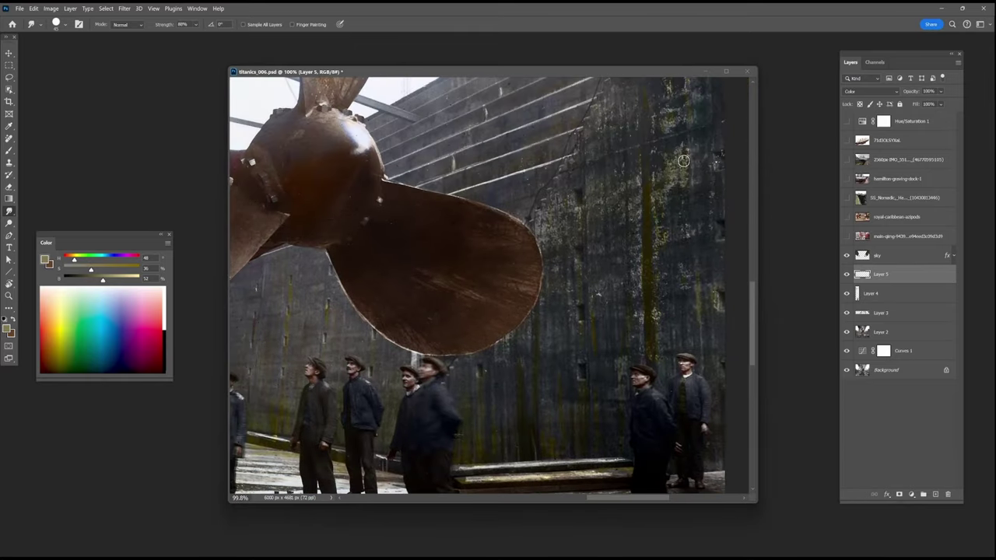
scroll(397, 411, down, 3)
scroll(464, 406, up, 5)
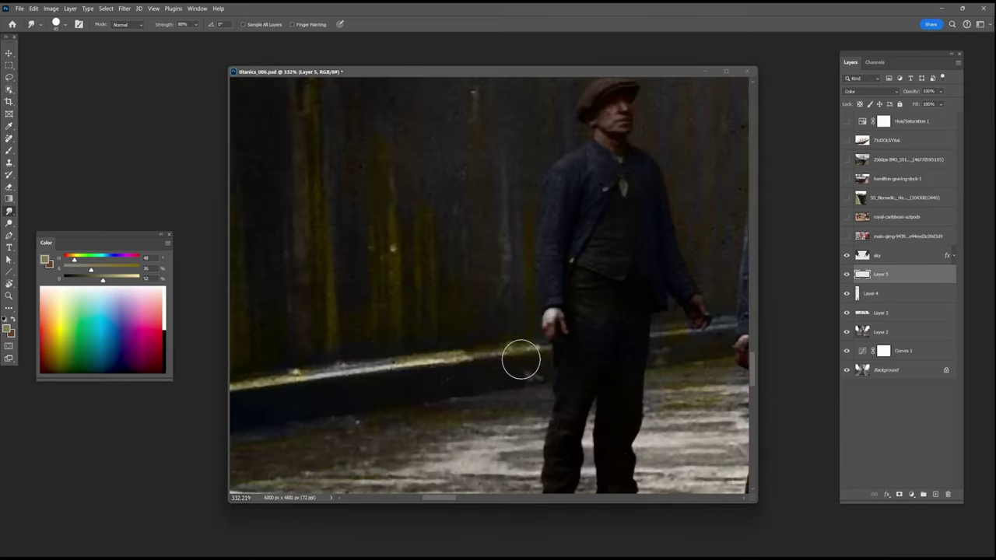
scroll(358, 389, down, 8)
scroll(514, 358, right, 3)
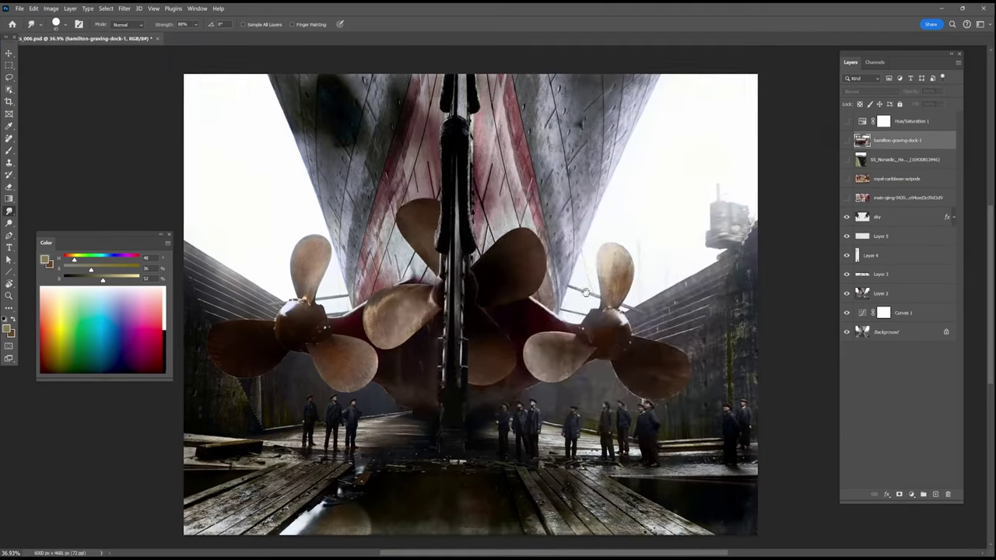
Delete the Hue/Saturation, hamilton-graving-dock and SS Nomadic layers, and preview the two remaining reference photos
click(847, 140)
shift+click(911, 121)
key(Delete)
click(847, 121)
key(Delete)
click(847, 121)
click(846, 122)
click(846, 141)
click(846, 140)
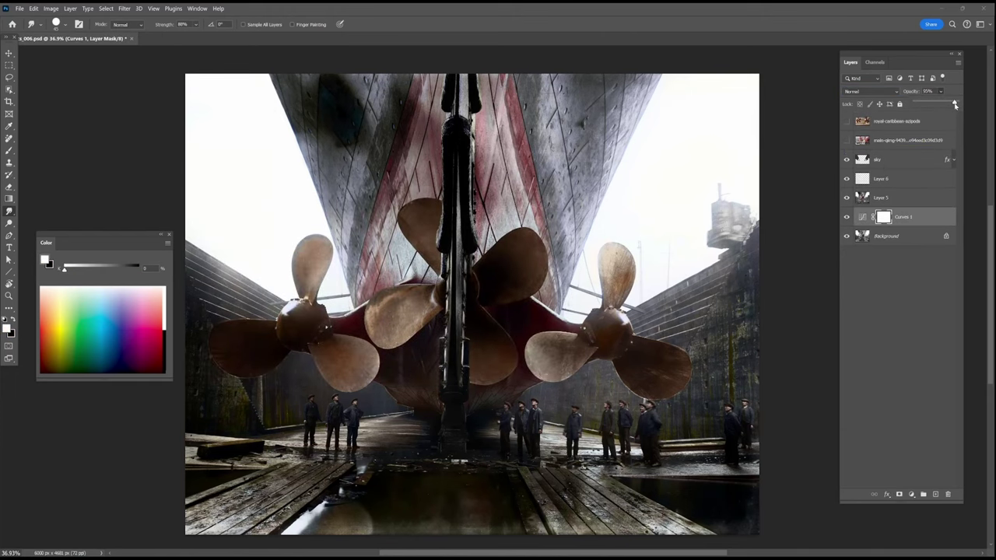
Set Layer 6 to Color blend mode and brush sampled brown tones over the right-hand propeller's hub and blades
click(886, 178)
scroll(604, 350, up, 10)
drag(724, 191, 756, 276)
click(871, 92)
click(862, 340)
key(b)
alt+click(560, 185)
drag(561, 185, 596, 212)
alt+click(663, 238)
drag(665, 242, 576, 275)
Shrink the brush and refine the bright highlight on the right-hand propeller's hub with sampled brown and white tones
alt+click(642, 151)
key(bracketleft)
key(bracketleft)
key(bracketleft)
key(bracketleft)
key(bracketleft)
key(bracketleft)
key(bracketleft)
mouse_move(642, 151)
mouse_down()
mouse_move(681, 182)
mouse_move(740, 202)
mouse_up()
alt+click(703, 152)
alt+click(724, 179)
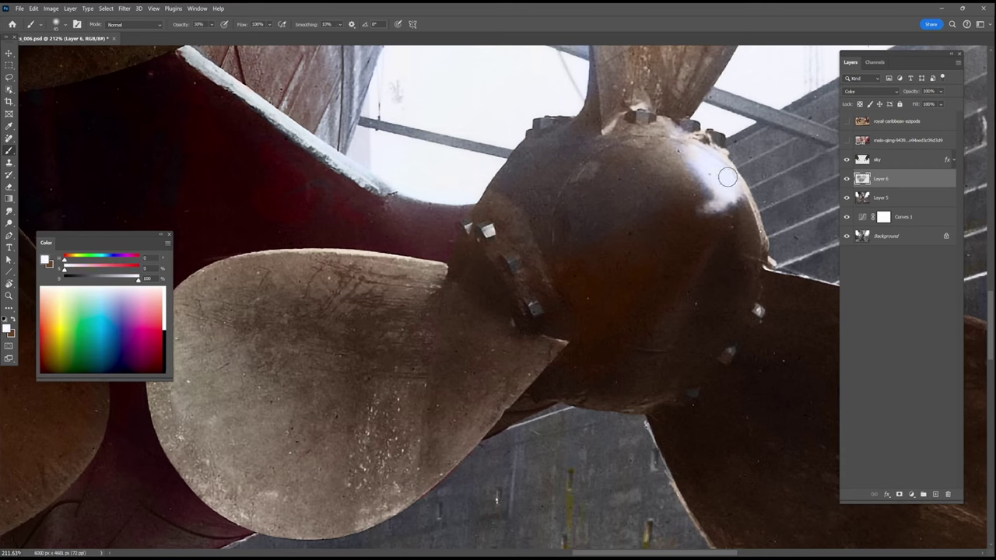
Sample a dark brown and paint the right-hand propeller's dark lower-right blade with a larger brush
alt+click(448, 282)
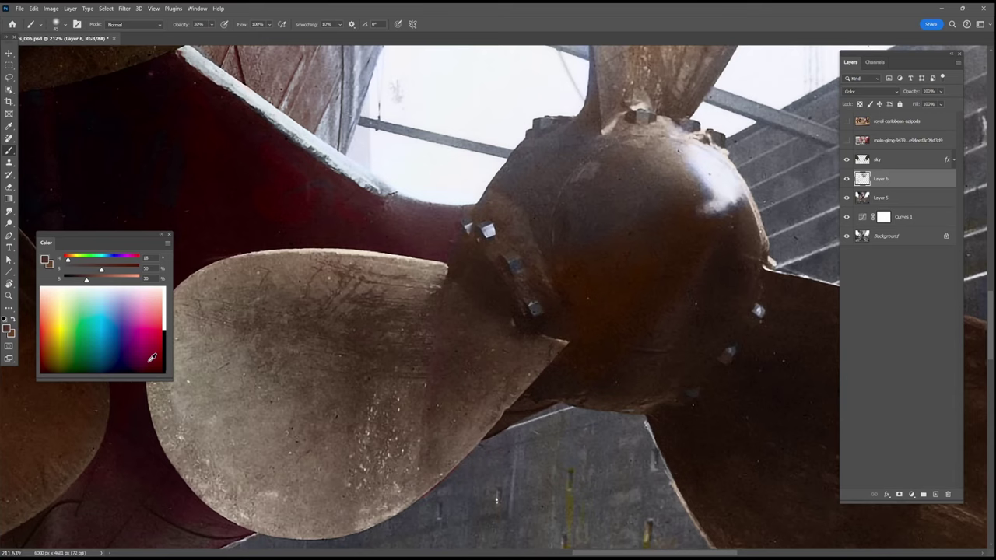
drag(740, 458, 406, 360)
key(bracketright)
key(bracketright)
key(bracketright)
key(bracketright)
key(bracketright)
key(bracketright)
key(bracketright)
key(bracketright)
key(bracketright)
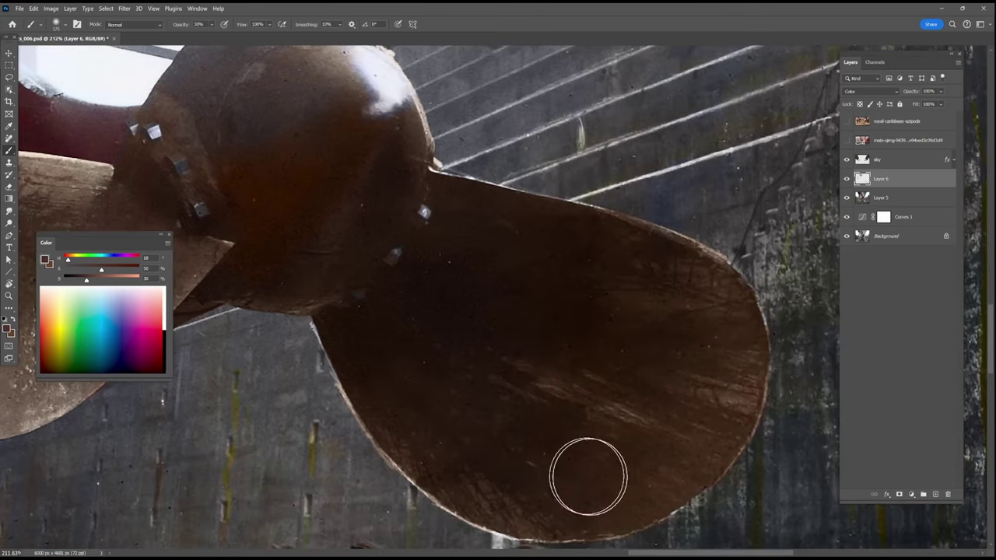
drag(373, 168, 645, 204)
drag(133, 436, 739, 389)
mouse_move(187, 374)
mouse_down()
mouse_move(614, 366)
mouse_move(630, 395)
mouse_up()
Sample the dark red hull colour and paint the hull between the left-hand and central propellers
alt+click(615, 341)
key(bracketleft)
key(bracketleft)
key(bracketleft)
key(bracketleft)
key(bracketleft)
drag(510, 393, 654, 260)
alt+click(415, 157)
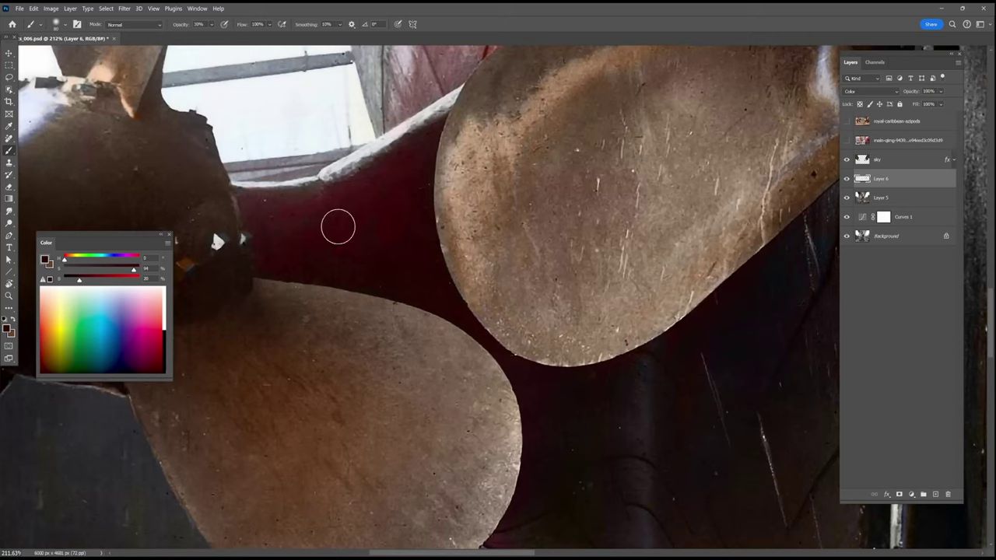
drag(277, 281, 425, 362)
Raise the brush opacity to 90% and touch up the left-hand propeller's hub with sampled browns and a smaller brush
alt+click(374, 321)
key(bracketleft)
key(bracketleft)
key(bracketleft)
key(bracketleft)
key(bracketleft)
key(9)
click(339, 344)
scroll(306, 395, up, 3)
scroll(307, 395, left, 5)
alt+click(419, 358)
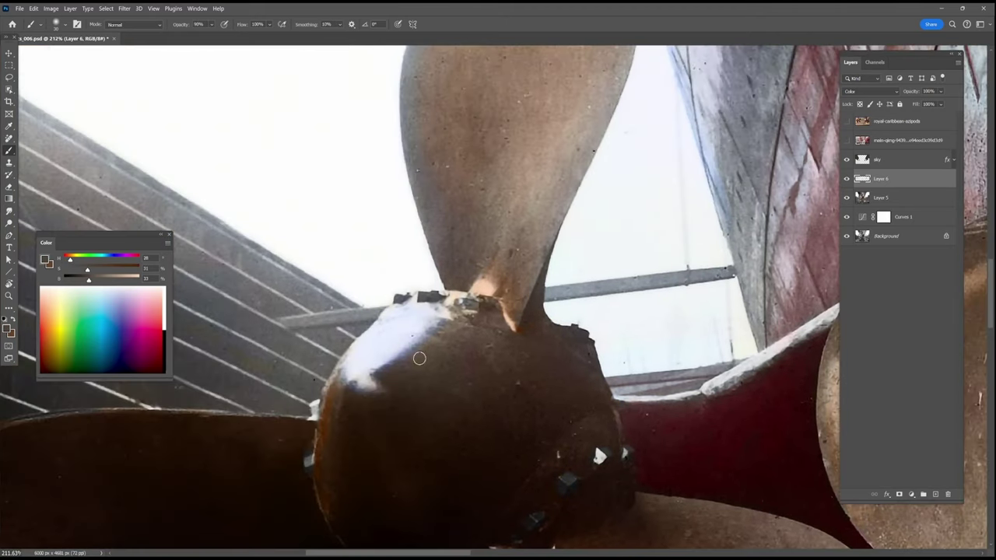
Recolour the base of the left-hand propeller's upper blade and the hub highlight with sampled bronze, brown and white tones
alt+click(523, 360)
mouse_move(484, 275)
mouse_down()
mouse_move(484, 291)
mouse_move(484, 282)
mouse_move(499, 286)
mouse_up()
alt+click(506, 307)
alt+click(448, 140)
alt+click(455, 322)
alt+click(510, 238)
alt+click(457, 297)
alt+click(442, 324)
key(2)
alt+click(375, 362)
alt+click(256, 358)
alt+click(250, 346)
alt+click(350, 360)
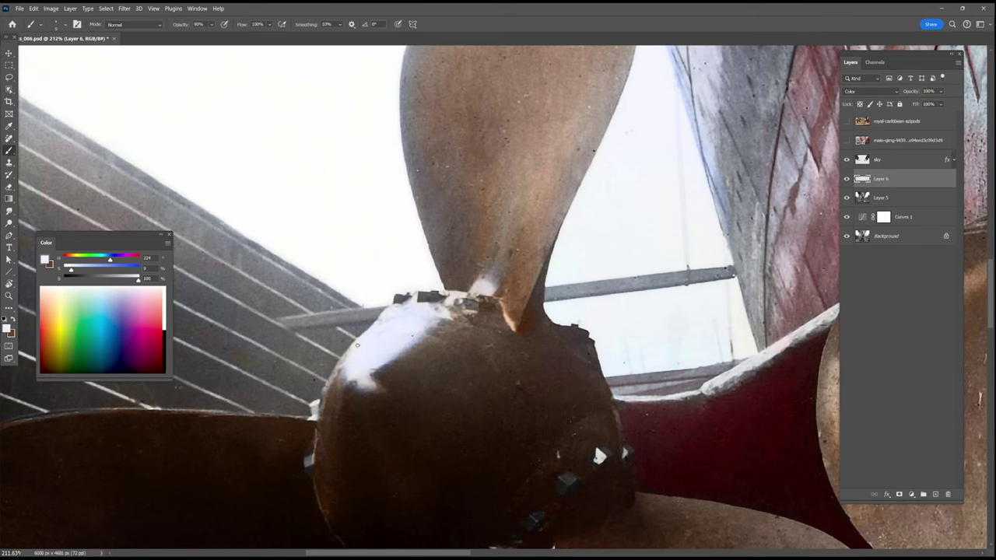
Sample dark tones around the left-hand hub and touch up its edges against the dock wall and sky
scroll(355, 407, down, 5)
scroll(194, 385, up, 6)
alt+click(348, 359)
alt+click(537, 321)
scroll(528, 221, down, 8)
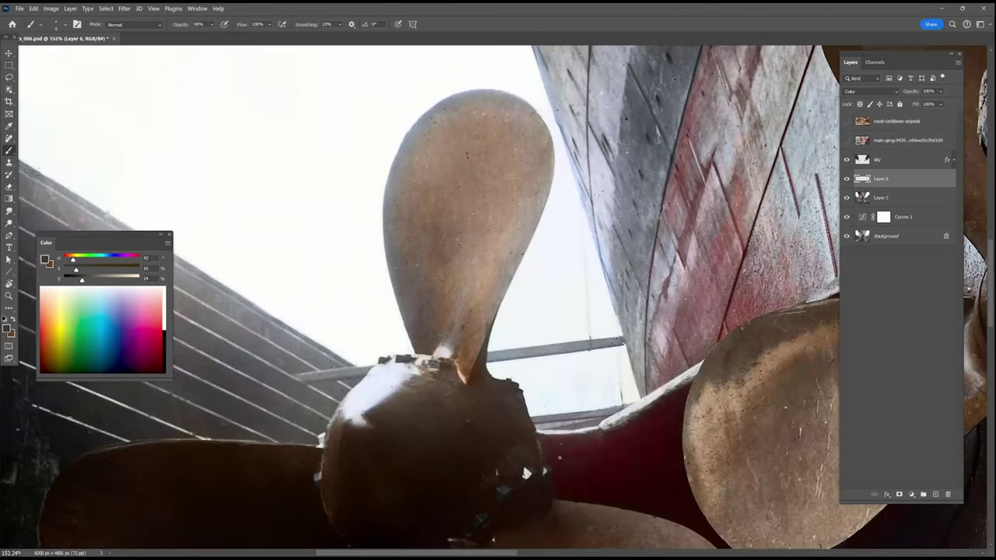
scroll(591, 381, up, 5)
Sample a light grey-beige, enlarge the brush and tint the dock floor around the timber beam and left-hand workers
alt+click(425, 395)
key(bracketright)
key(bracketright)
key(bracketright)
key(bracketright)
key(bracketright)
key(bracketright)
drag(424, 398, 373, 449)
drag(203, 293, 354, 345)
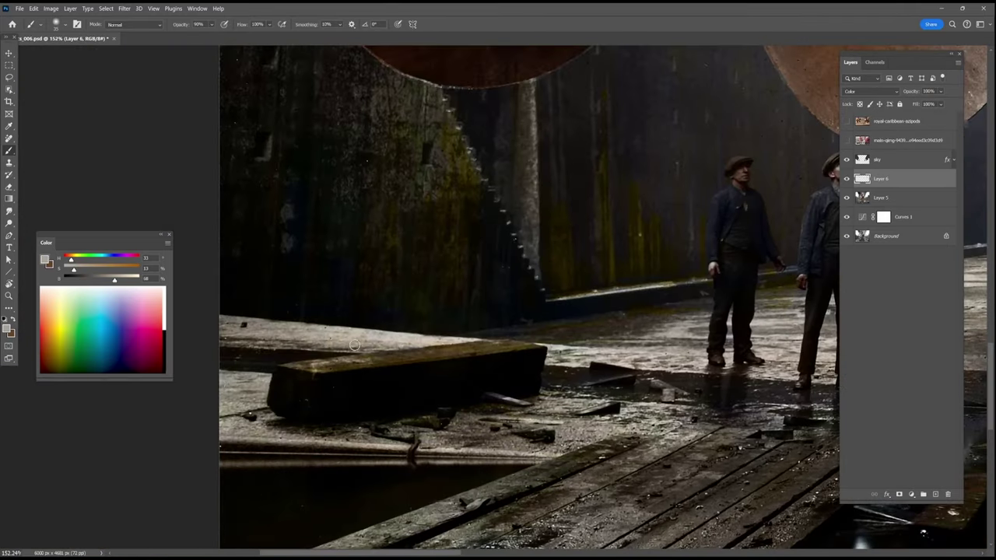
scroll(555, 359, right, 3)
scroll(555, 359, up, 1)
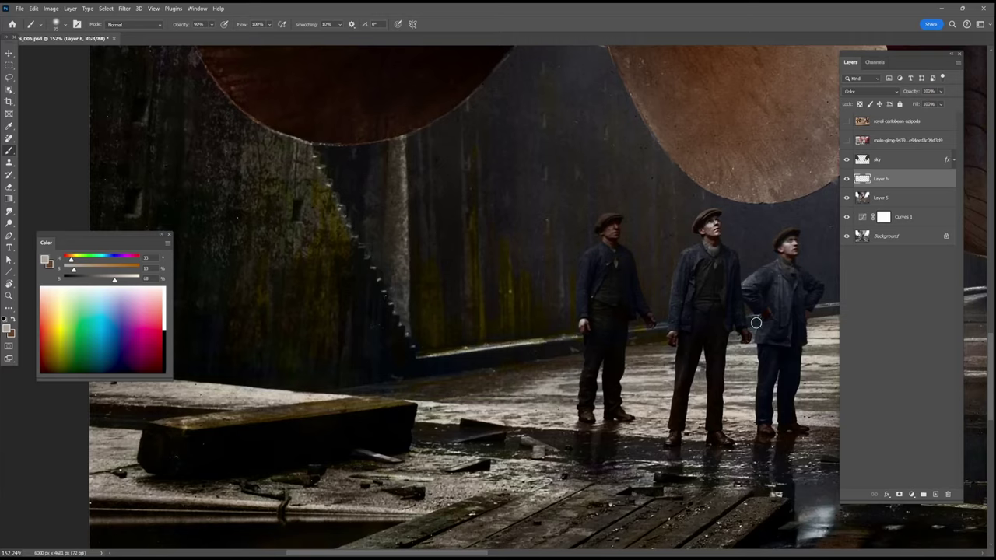
scroll(454, 368, right, 4)
scroll(454, 368, up, 1)
drag(316, 417, 260, 413)
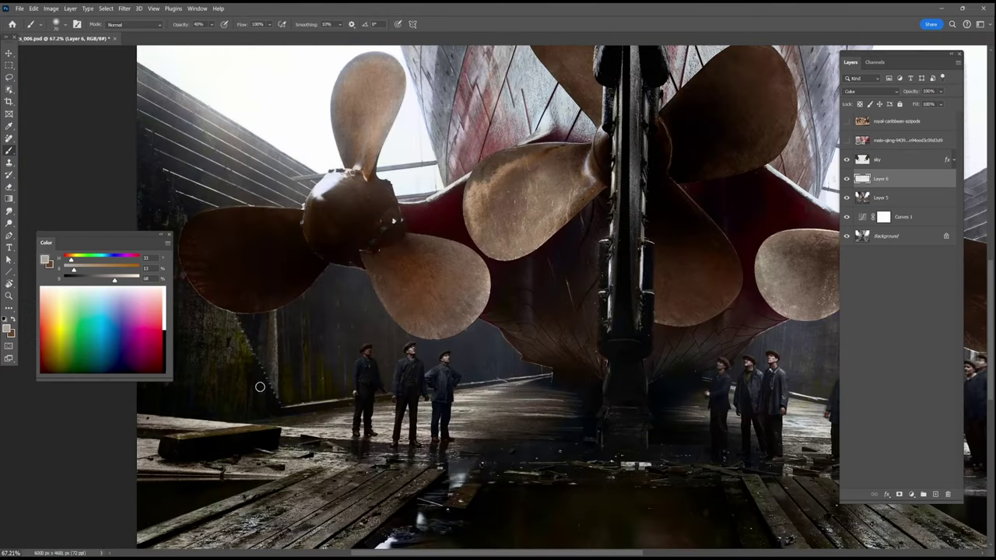
scroll(338, 411, down, 1)
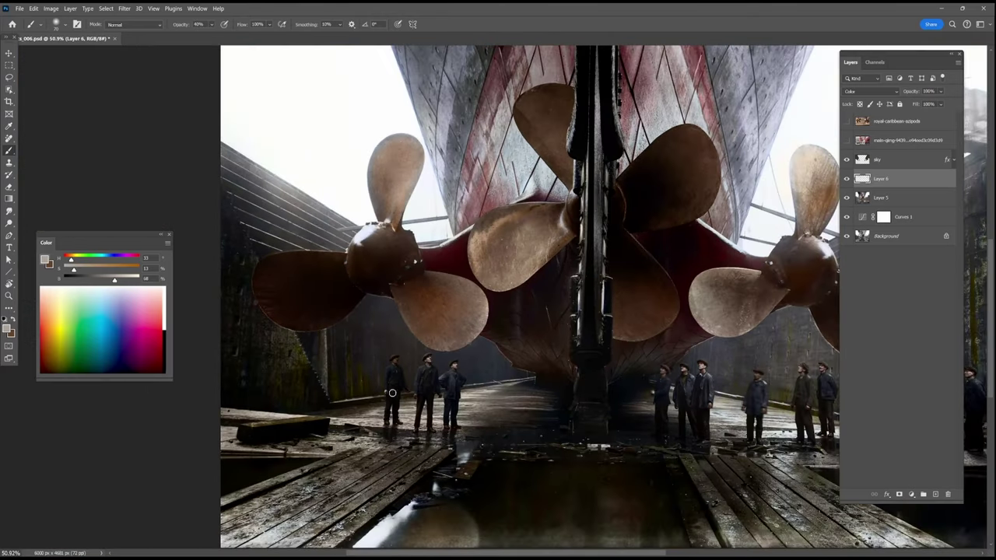
Touch up the horizontal beams and hull edges beside the side propellers with sampled greys and dark red
scroll(369, 206, up, 8)
drag(740, 304, 523, 389)
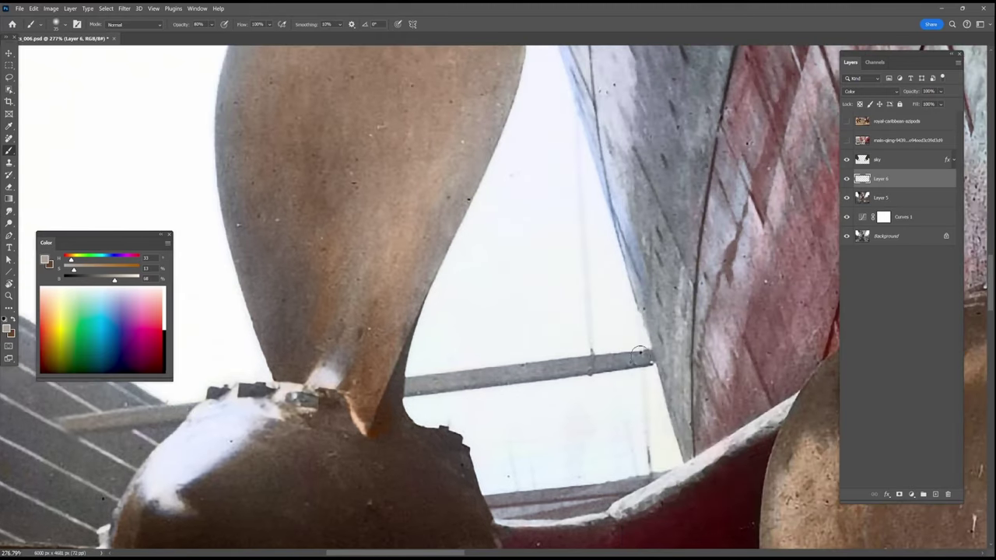
alt+click(525, 530)
alt+click(757, 444)
alt+click(708, 454)
alt+click(411, 374)
alt+click(424, 382)
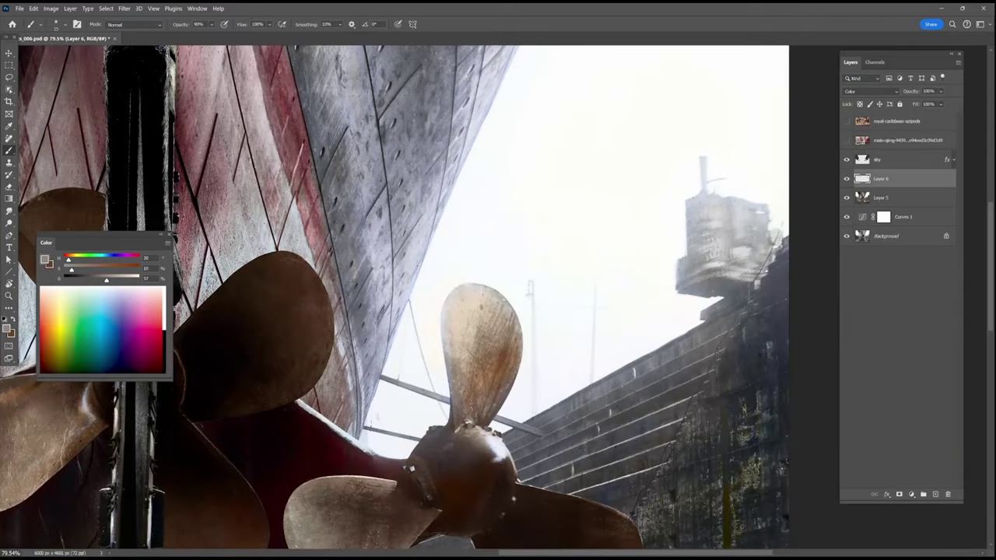
alt+click(331, 425)
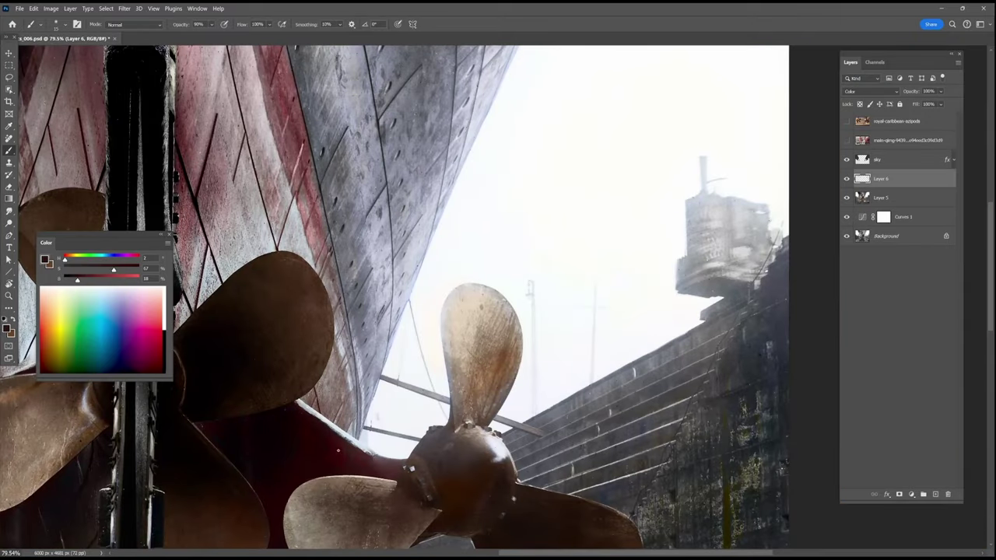
scroll(258, 377, down, 5)
mouse_move(259, 376)
mouse_down()
mouse_move(526, 358)
mouse_move(582, 377)
mouse_up()
Add a new layer in Color blend mode and tint the hull planks above the central propeller with sampled greys at 20% opacity
click(935, 494)
click(870, 91)
click(849, 339)
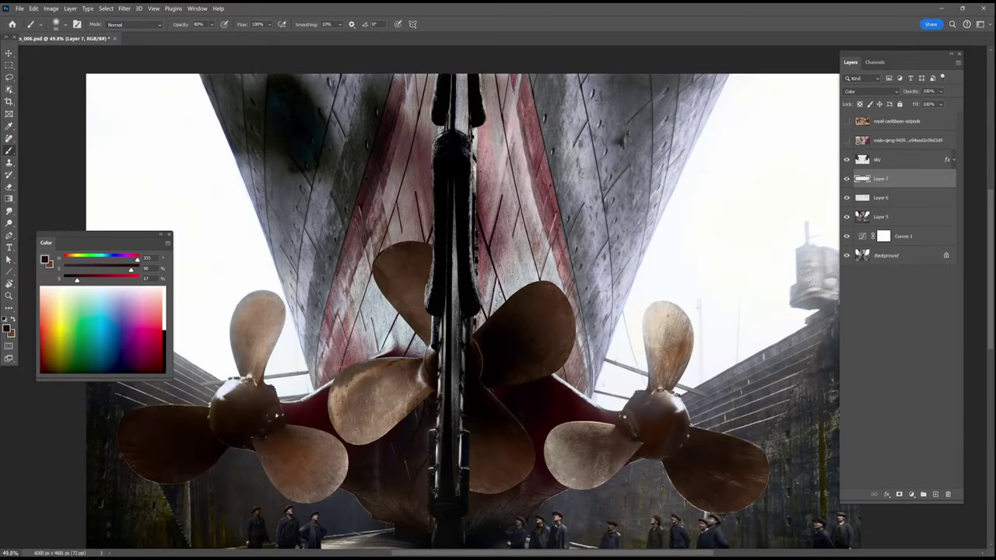
drag(399, 121, 403, 253)
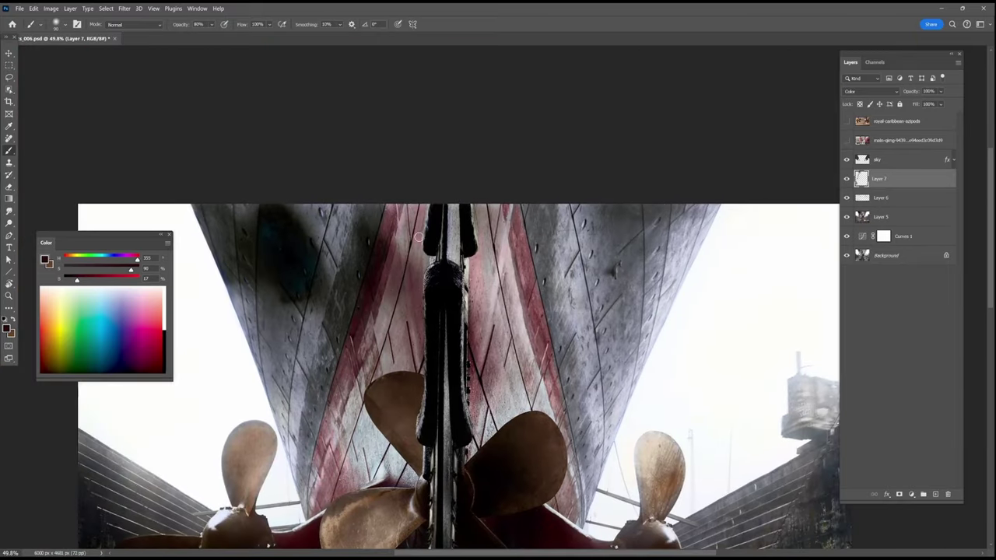
scroll(401, 436, up, 6)
alt+click(307, 328)
key(2)
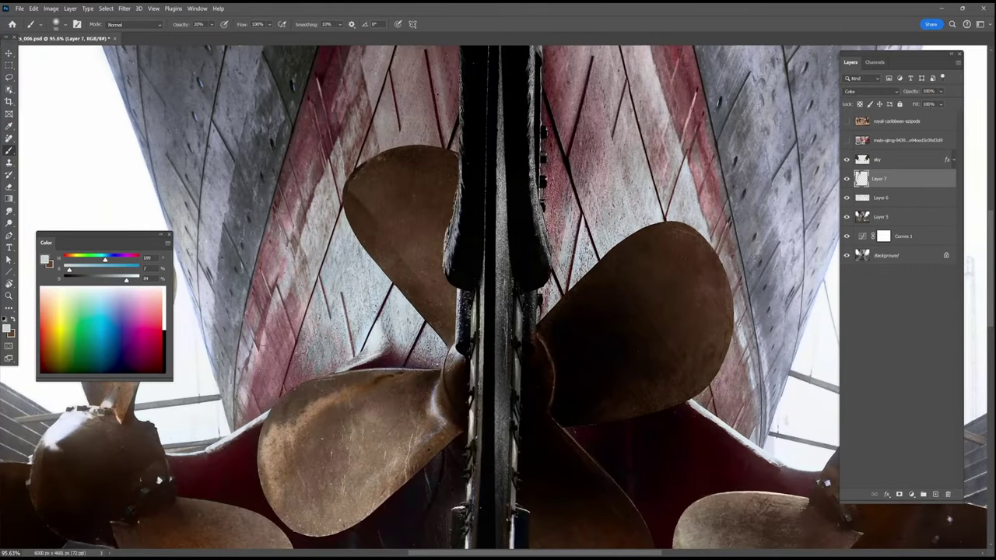
alt+click(257, 433)
drag(683, 85, 629, 199)
alt+click(620, 148)
mouse_move(518, 296)
mouse_down()
mouse_move(555, 88)
mouse_move(554, 98)
mouse_up()
alt+click(586, 327)
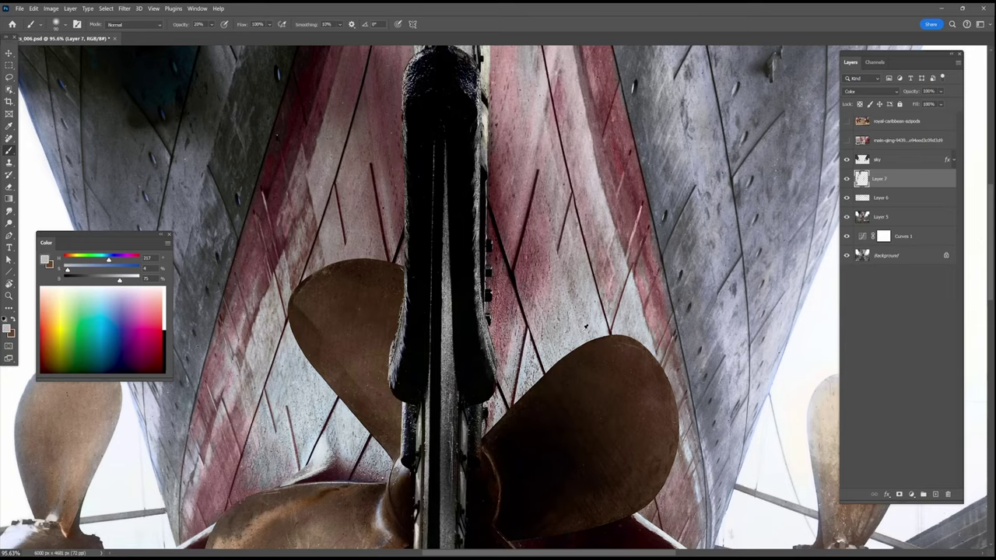
Sample a hull tone, greatly enlarge the brush and paint broad strokes down the hull around the rudder post
scroll(586, 327, down, 4)
alt+click(469, 116)
key(])
key(])
key(])
key(])
key(])
key(])
key(])
key(])
key(])
drag(458, 147, 458, 218)
drag(476, 121, 453, 242)
mouse_move(541, 216)
mouse_down()
mouse_move(535, 364)
mouse_move(600, 439)
mouse_up()
Brush sampled muted pink tones over the central hull and propellers at 30% opacity
alt+click(595, 429)
drag(411, 420, 430, 282)
alt+click(348, 325)
key(3)
drag(446, 373, 563, 370)
drag(432, 406, 435, 343)
alt+click(429, 341)
scroll(606, 381, down, 3)
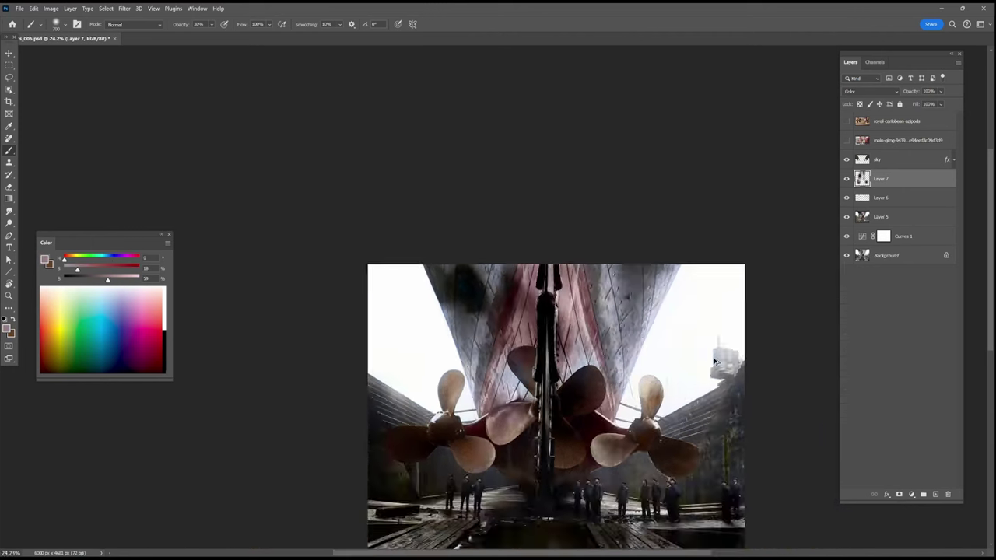
Change the paint to a saturated dark red and brush it broadly over the hull and propellers
scroll(622, 377, up, 4)
drag(397, 389, 381, 415)
drag(552, 381, 539, 446)
click(137, 269)
click(138, 257)
drag(260, 266, 278, 334)
drag(436, 253, 392, 357)
drag(413, 443, 424, 311)
drag(509, 265, 568, 514)
Restrict Layer 7 with the Blend If Current Layer shadow slider, and compare the image with the layer hidden and shown
scroll(558, 340, down, 4)
double_click(915, 181)
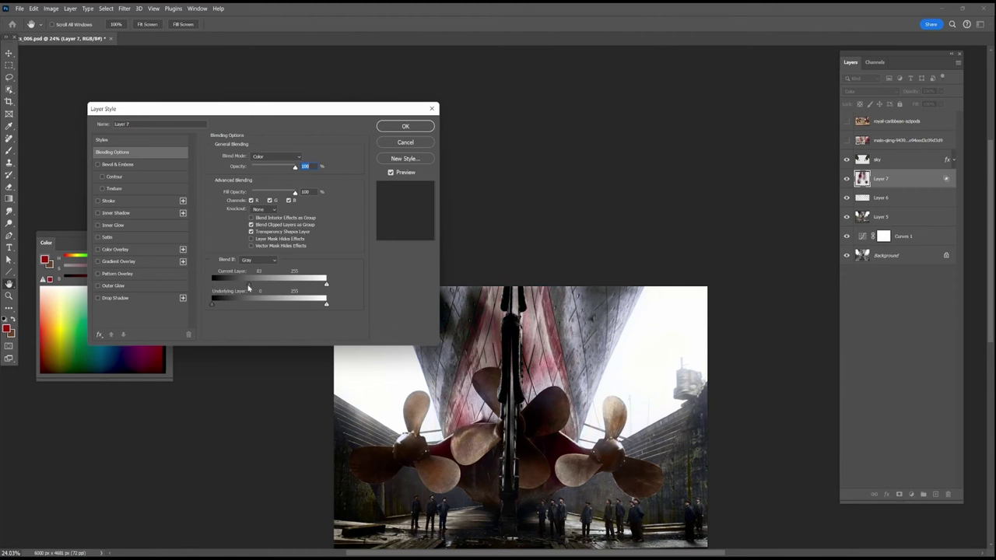
click(418, 127)
scroll(667, 356, up, 6)
drag(666, 356, 718, 246)
click(847, 179)
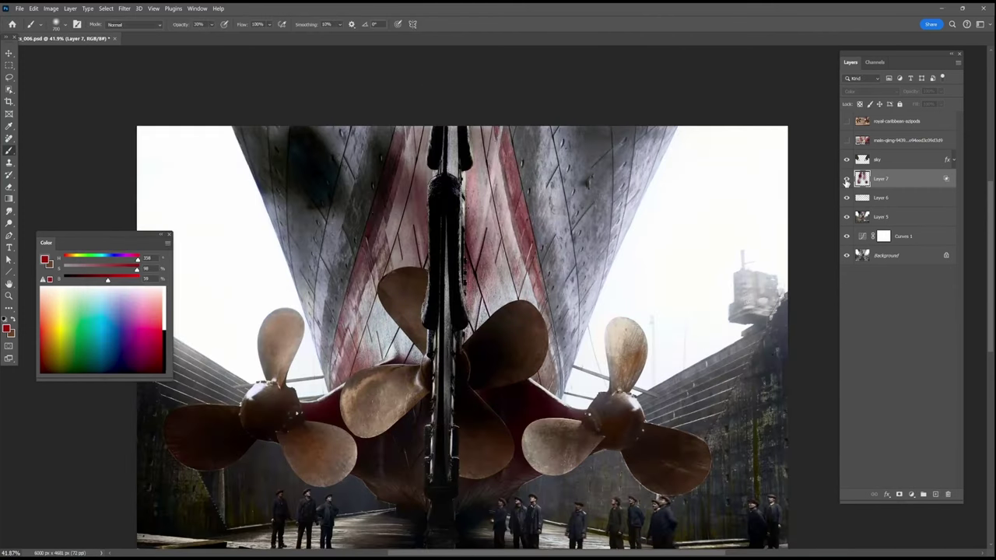
click(847, 179)
scroll(628, 319, down, 5)
click(846, 179)
scroll(591, 257, up, 3)
Erase excess red tint from Layer 7 around the rudder post and hull with the Eraser at 90% opacity
key(e)
key(9)
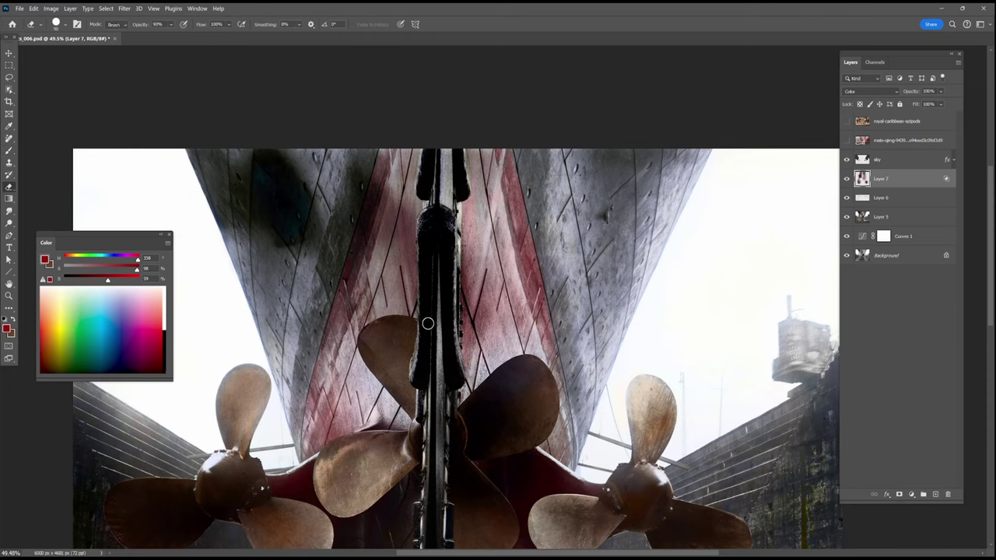
scroll(440, 245, up, 3)
scroll(521, 451, down, 4)
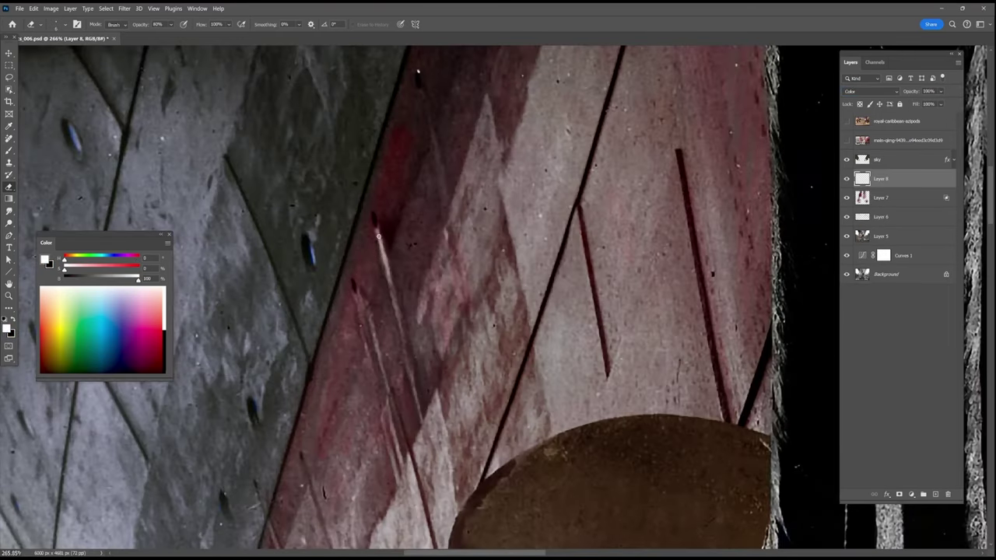
Brush a sampled muted red at 40% opacity over the pale marks along the red band on the hull's right side
click(9, 152)
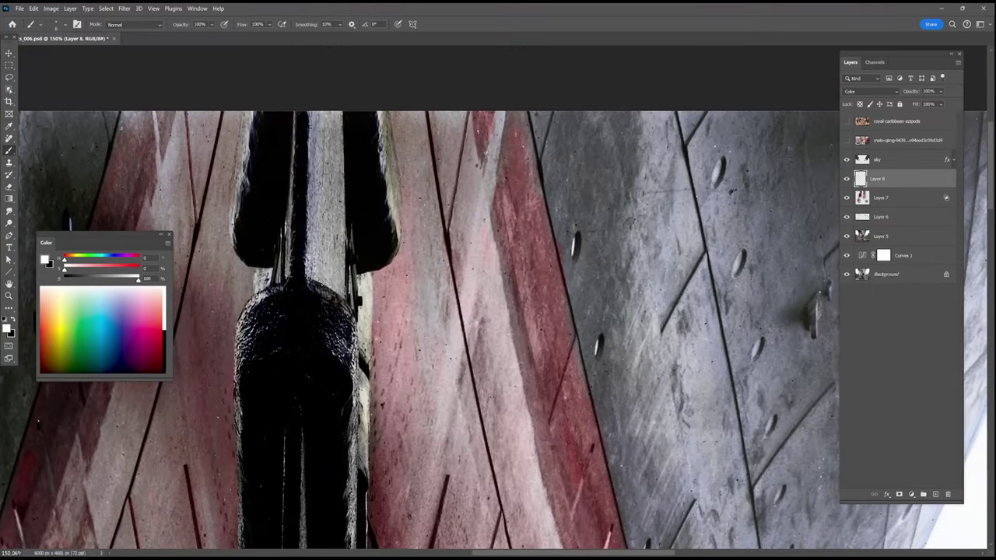
scroll(545, 350, down, 5)
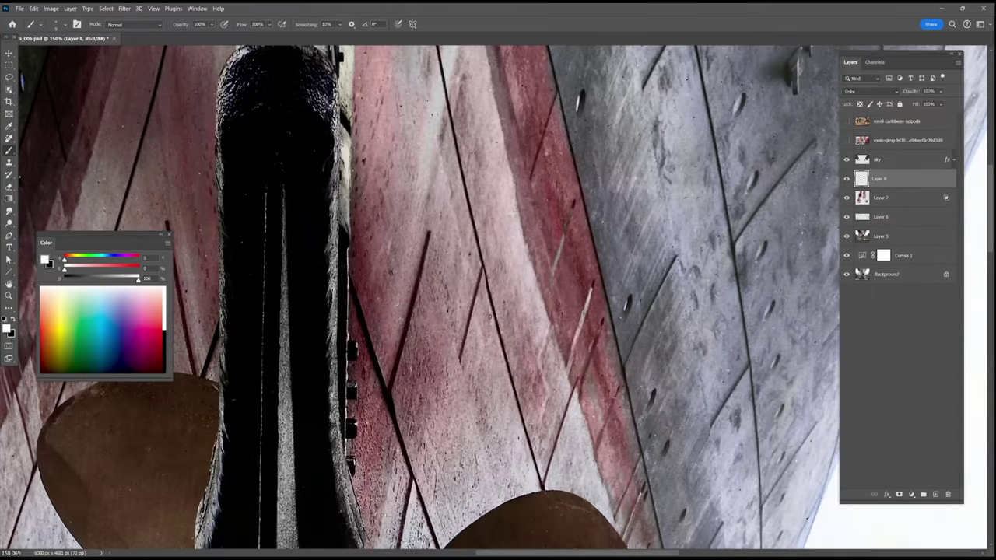
alt+click(612, 365)
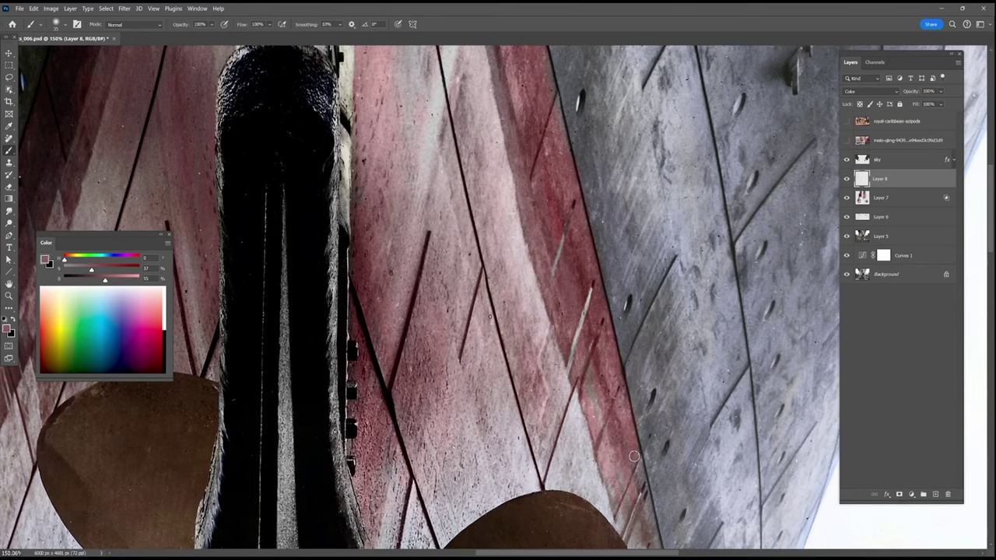
scroll(636, 484, down, 3)
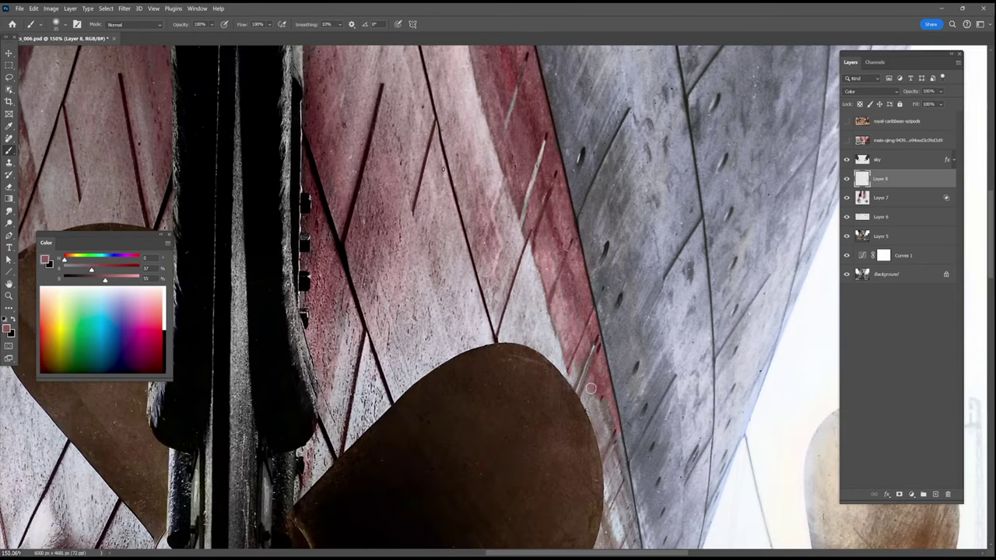
scroll(627, 485, down, 3)
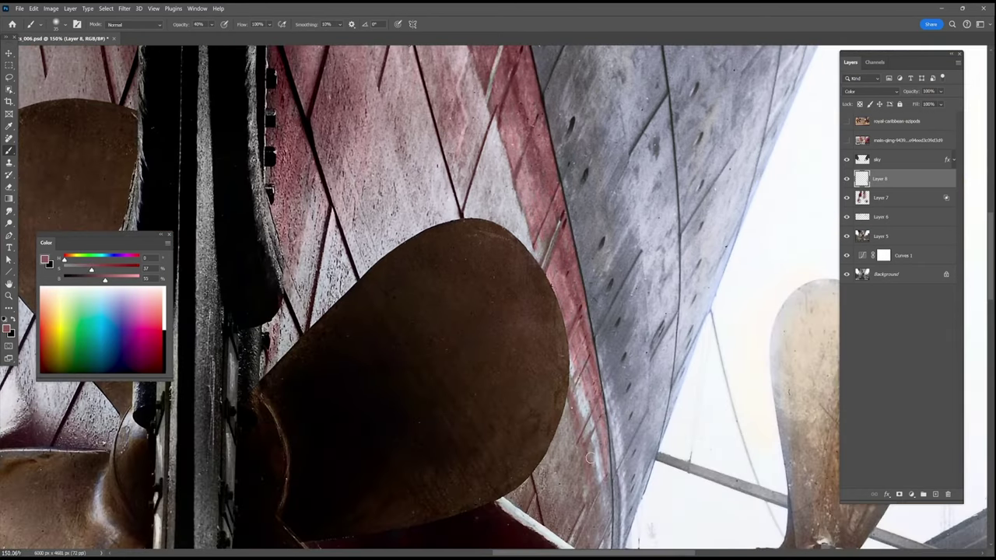
scroll(577, 515, down, 2)
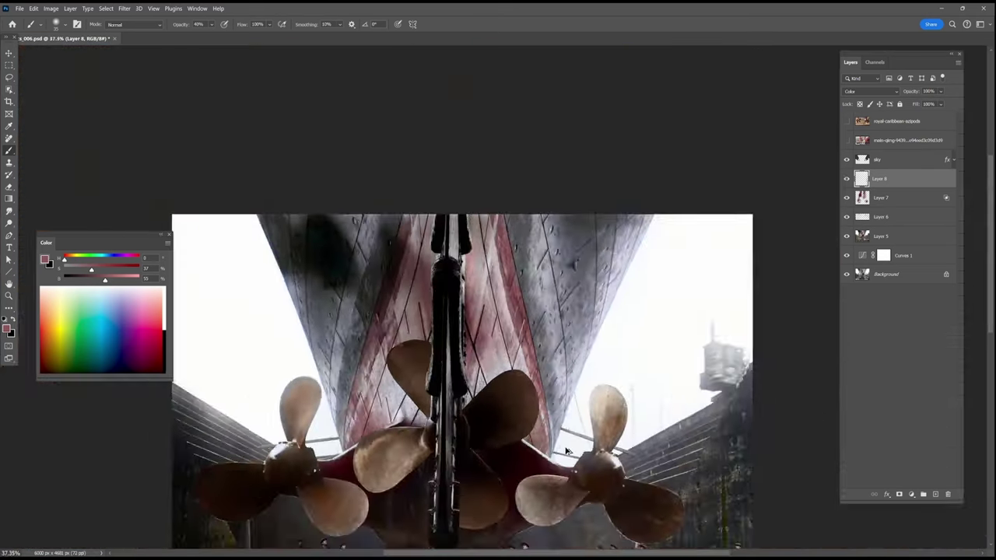
Sample pink and dark red hull tones and brush them over the upper red bands at reduced opacity, down to 20%
scroll(370, 424, up, 5)
alt+click(452, 179)
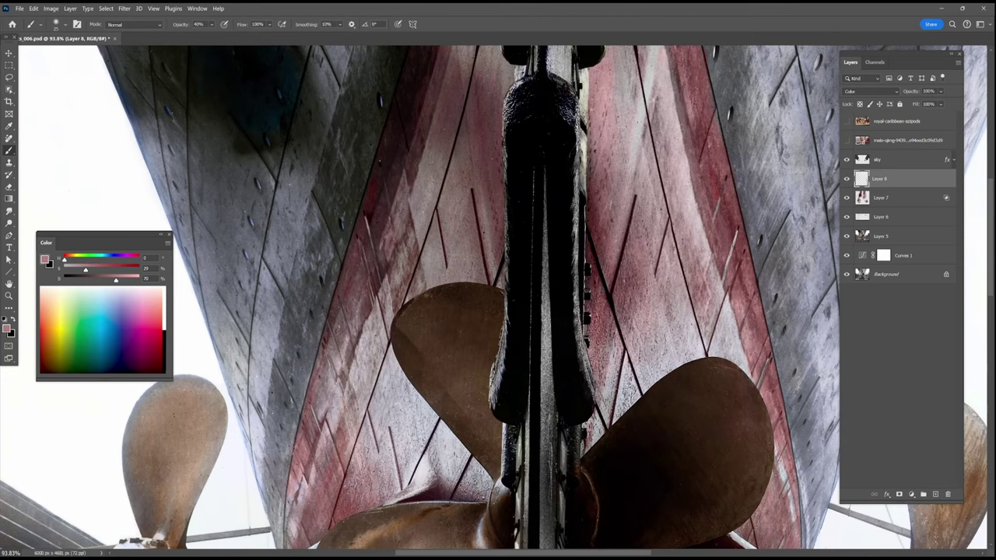
scroll(347, 317, up, 5)
key(0)
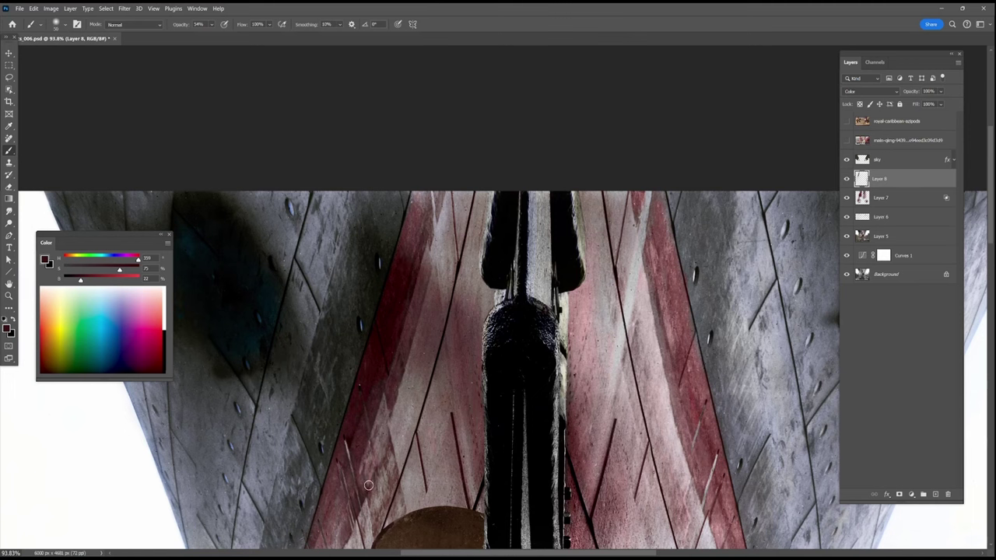
scroll(511, 245, down, 1)
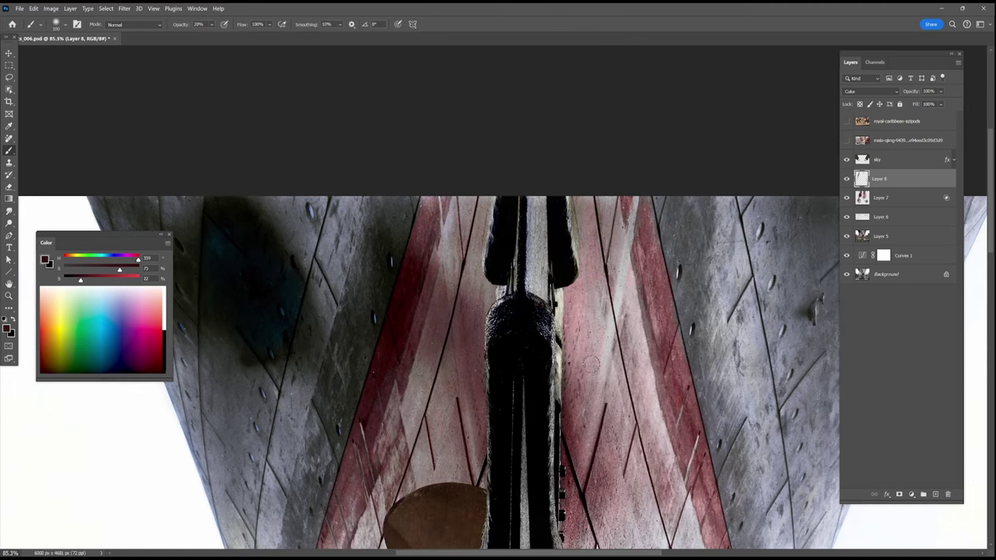
scroll(591, 364, down, 12)
scroll(492, 247, up, 11)
Brush a sampled red over the lower left hull beside the propellers with a smaller brush at 60% opacity
key(bracketleft)
key(bracketleft)
key(bracketleft)
key(bracketleft)
key(bracketleft)
key(bracketleft)
key(bracketleft)
key(6)
alt+click(522, 363)
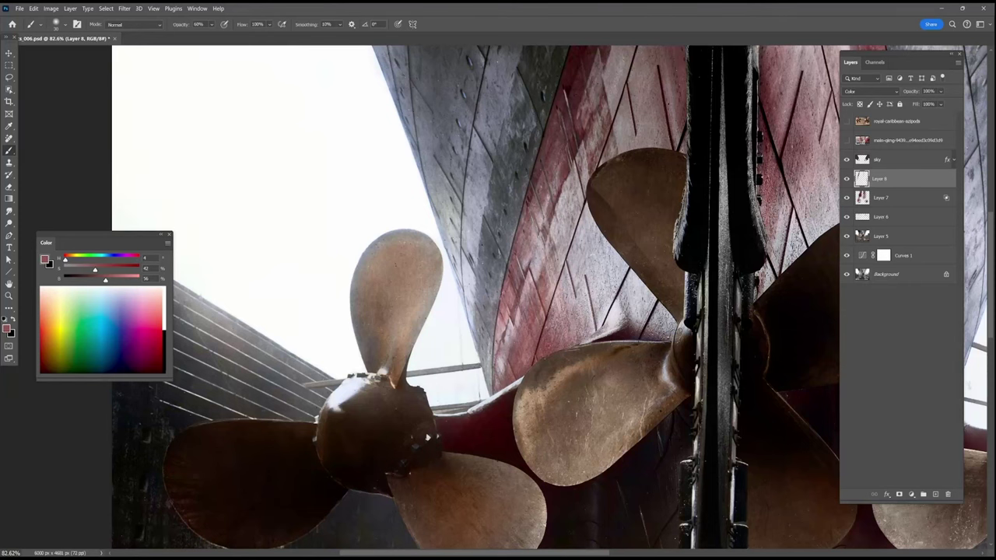
Paint saturated blue over the hull and central propellers on a new Color-mode layer, and lower the layer opacity to 29%
scroll(582, 306, down, 10)
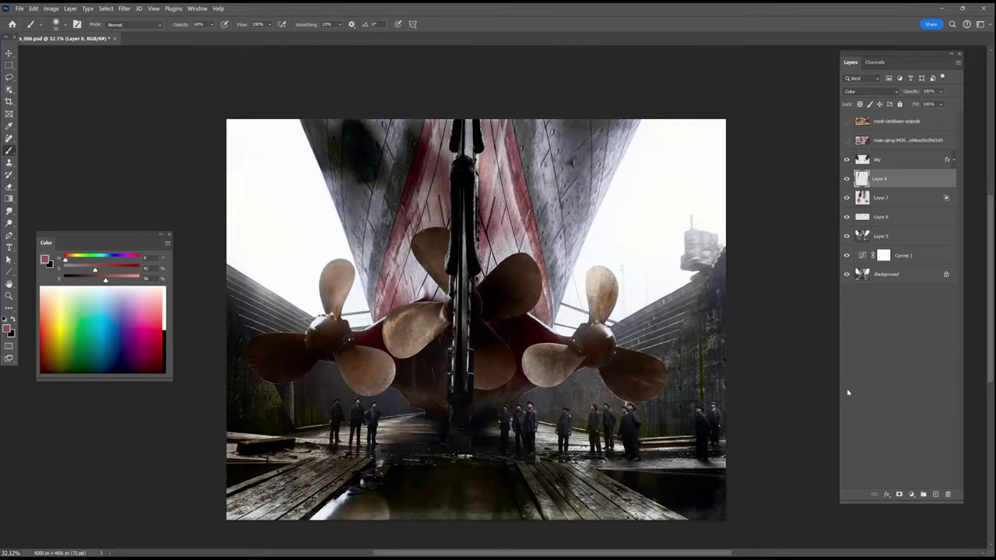
click(935, 494)
click(874, 91)
click(860, 362)
click(108, 320)
right_click(338, 249)
double_click(425, 373)
drag(412, 241, 397, 284)
drag(103, 269, 138, 269)
drag(114, 260, 104, 260)
drag(418, 249, 403, 287)
drag(499, 168, 508, 233)
click(940, 92)
drag(937, 104, 925, 103)
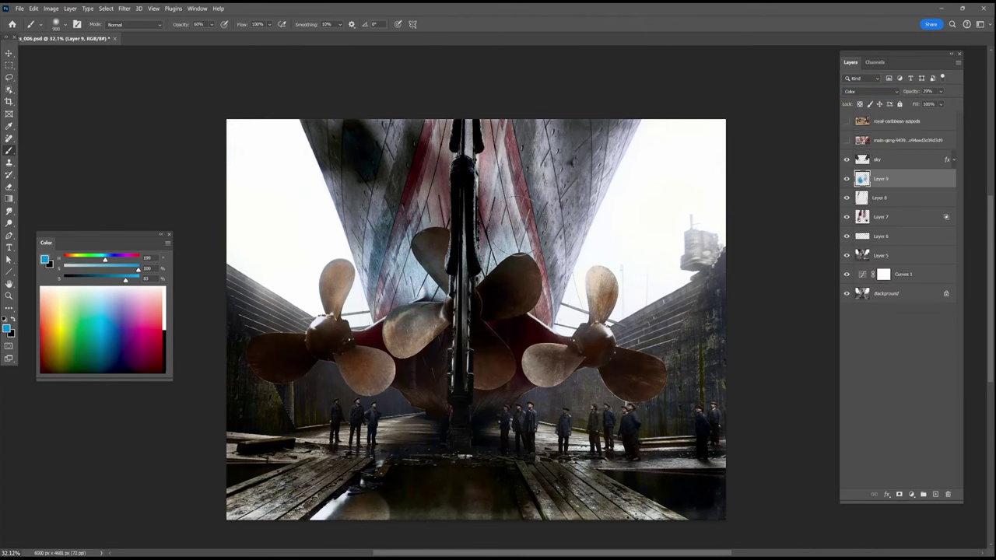
Brush more blue over both sides of the upper hull at 20% opacity, using a smaller brush for the right side
key(2)
drag(360, 224, 382, 167)
key(bracketleft)
key(bracketleft)
key(bracketleft)
key(bracketleft)
key(bracketleft)
drag(574, 141, 621, 126)
Erase the blue tint from the central propeller blades on Layer 9 with a soft Eraser at 100% opacity
scroll(444, 323, up, 6)
key(e)
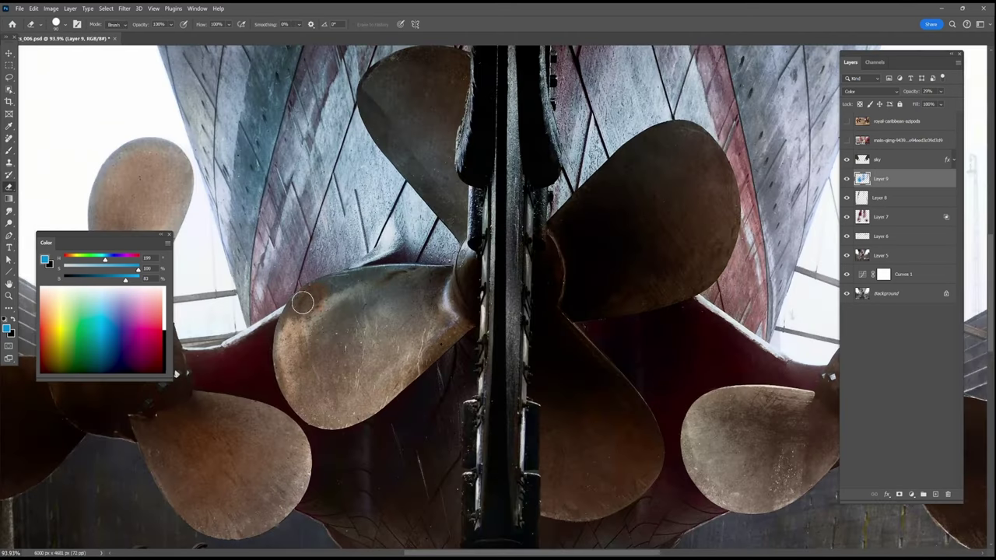
right_click(390, 360)
click(427, 381)
mouse_move(295, 315)
mouse_down()
mouse_move(442, 278)
mouse_move(313, 338)
mouse_up()
drag(421, 141, 467, 221)
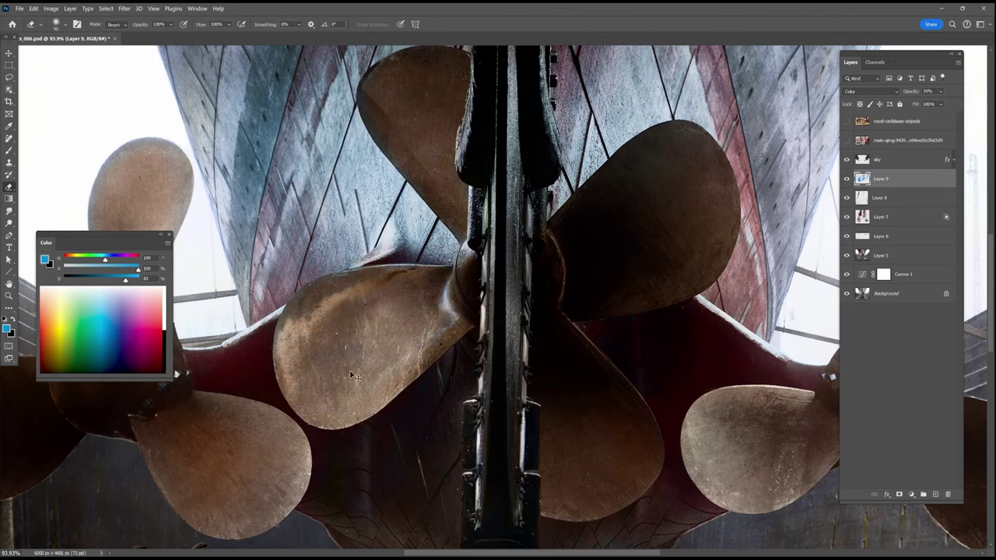
Reduce the opacity of the blue tint on Layer 9 to 17%
scroll(354, 376, down, 3)
scroll(679, 469, down, 2)
click(940, 91)
drag(926, 102, 921, 102)
scroll(556, 276, down, 1)
Paint a sampled blue-grey tone over the distant background ship on a new layer, adjusting the layer's blend mode and opacity
key(b)
alt+click(467, 249)
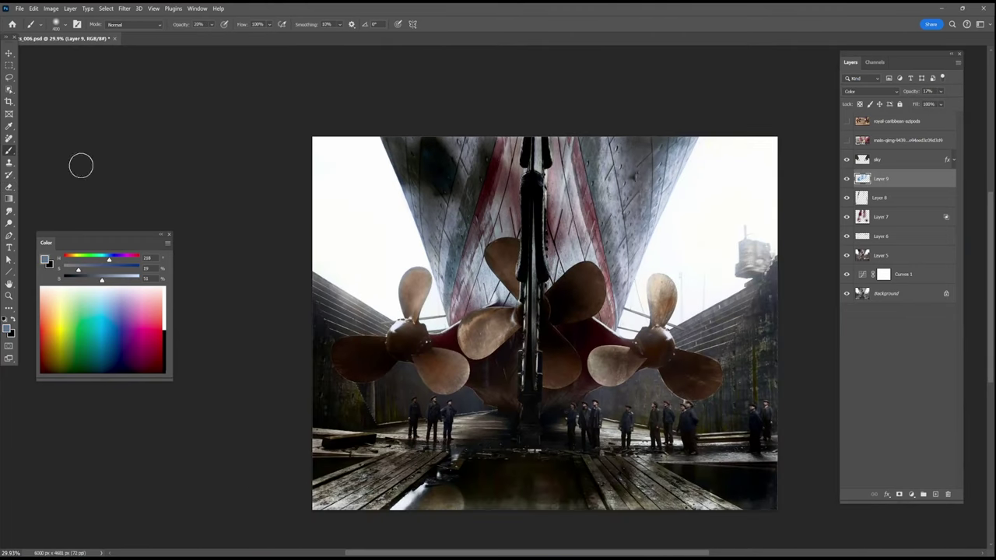
alt+click(446, 268)
click(212, 25)
drag(209, 36, 246, 35)
click(935, 494)
drag(746, 243, 758, 254)
click(870, 92)
click(852, 340)
drag(940, 91, 939, 103)
drag(645, 410, 581, 390)
scroll(590, 376, up, 2)
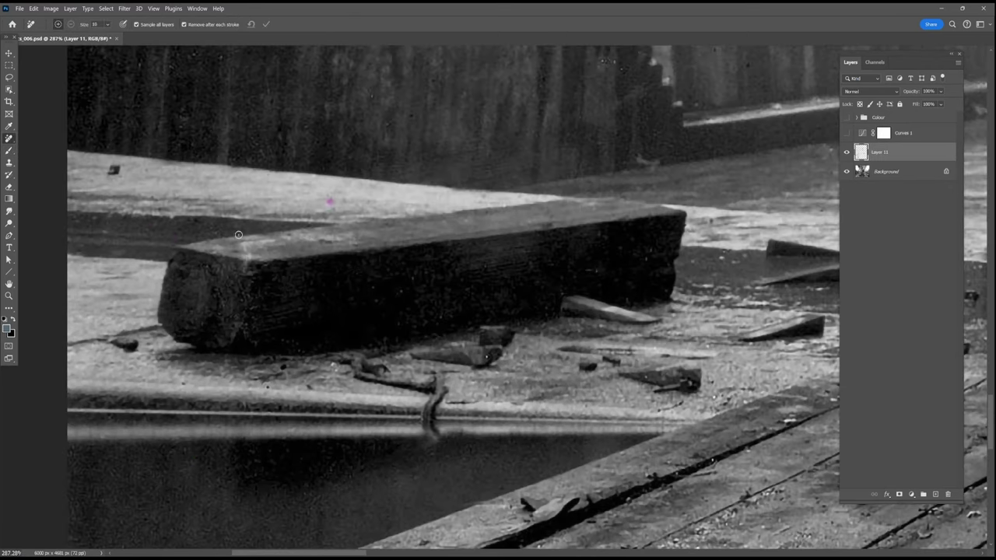
Remove dust specks from the left dock walls and outer left propeller blade on Layer 11 with the Remove tool
click(789, 418)
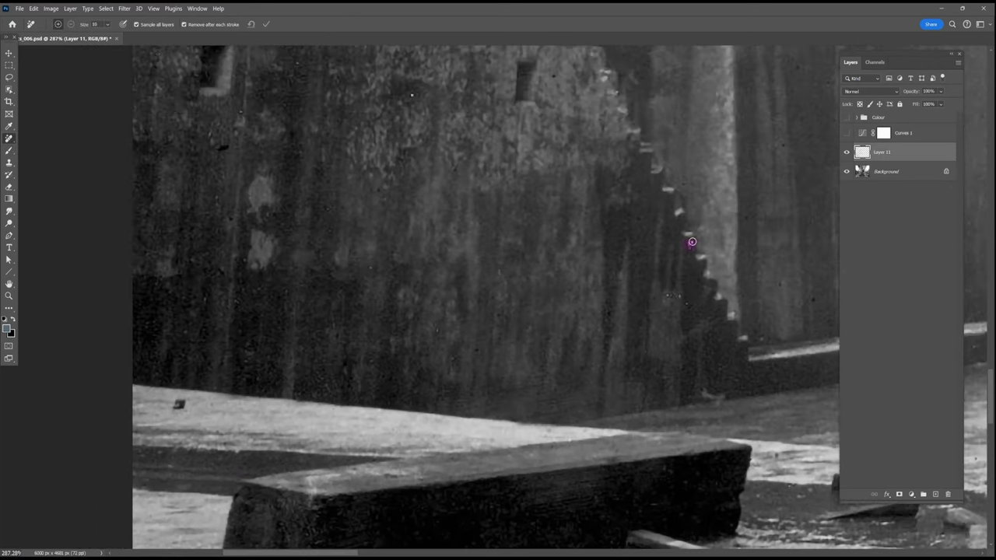
click(144, 320)
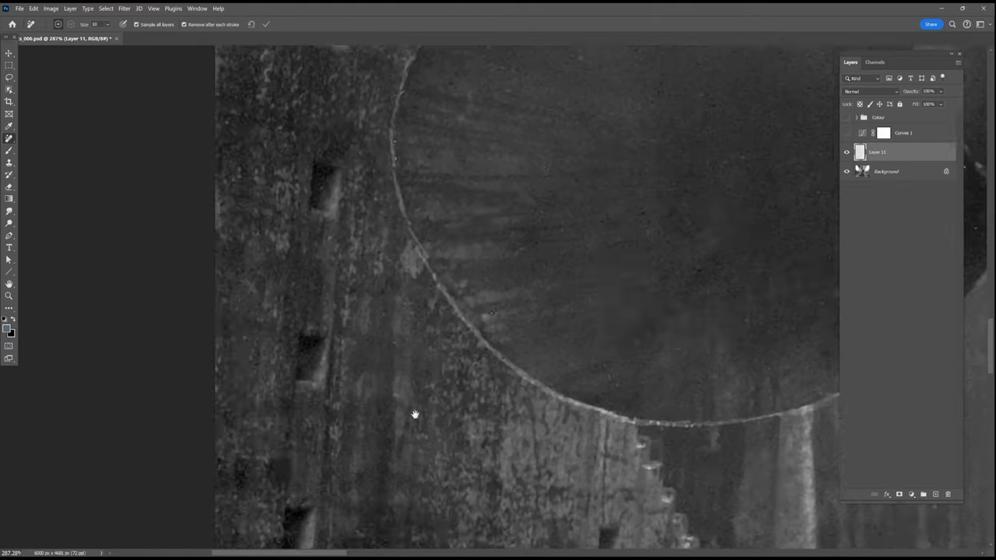
click(510, 330)
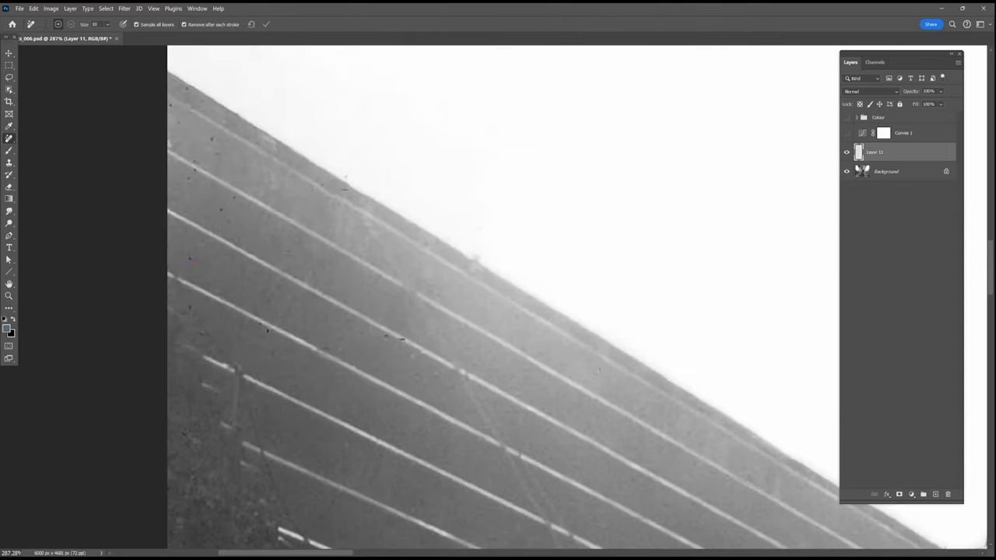
click(263, 327)
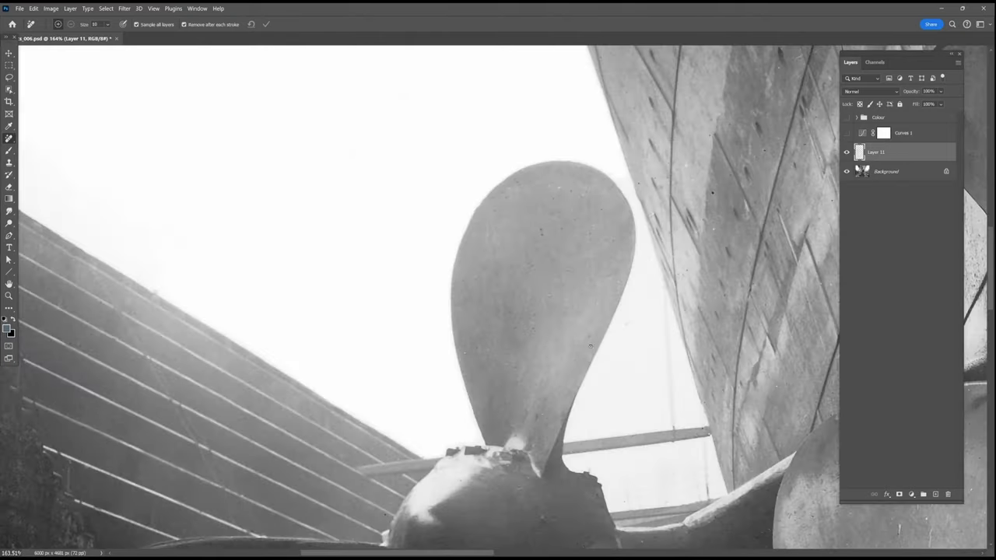
Clean the remaining specks off the left propeller's upright, dark and lower blades
click(507, 196)
click(538, 420)
click(215, 274)
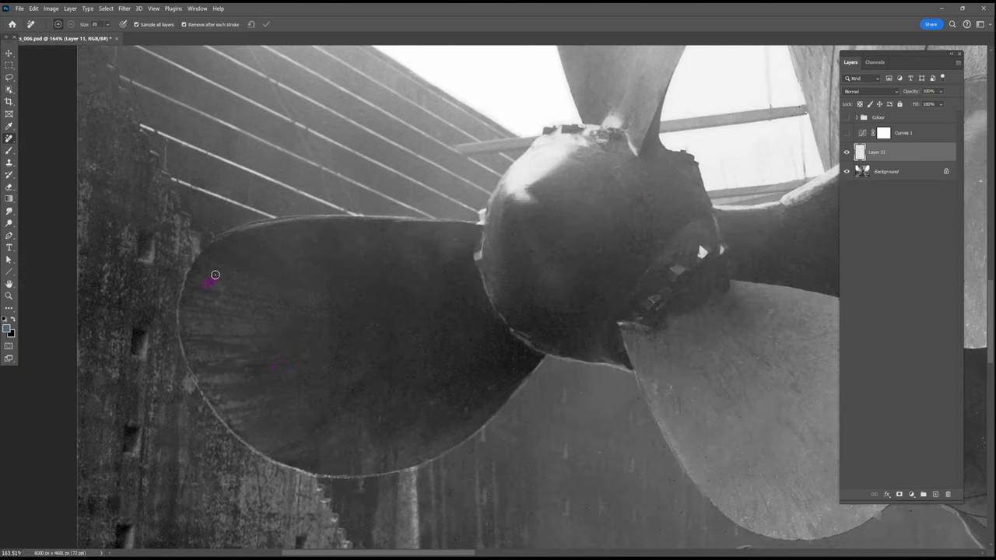
click(524, 456)
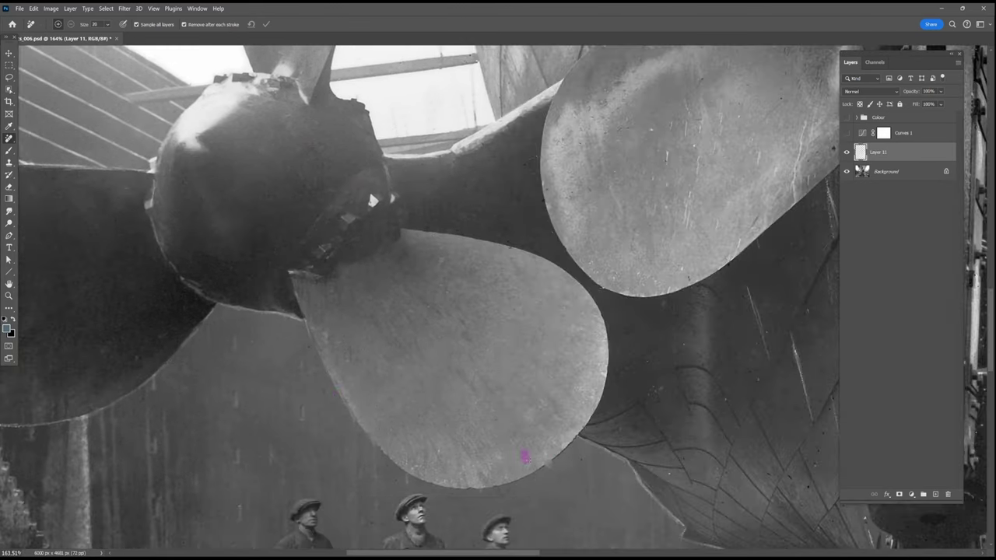
Retouch the blemishes on the central propeller's light left blade and the surrounding hull
click(514, 310)
click(678, 388)
click(622, 284)
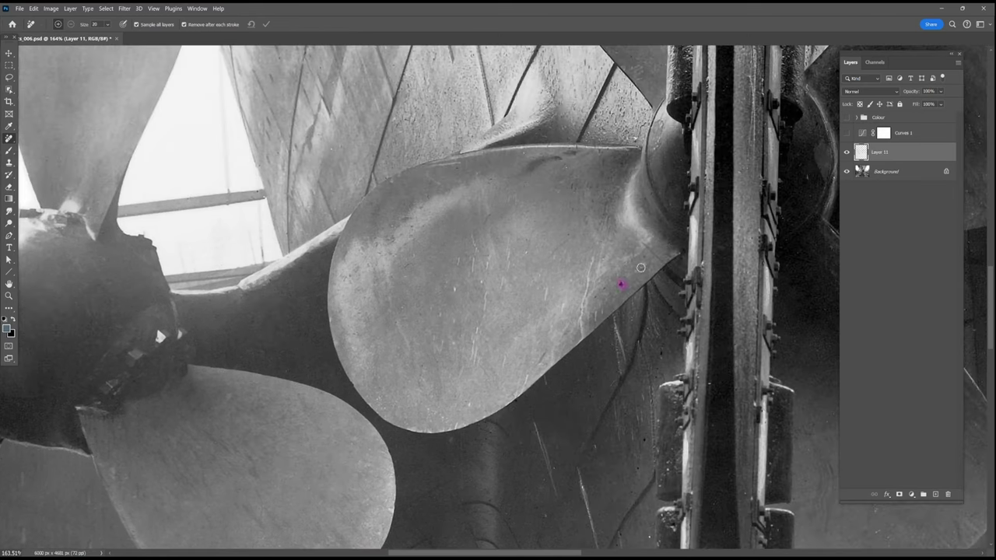
click(567, 151)
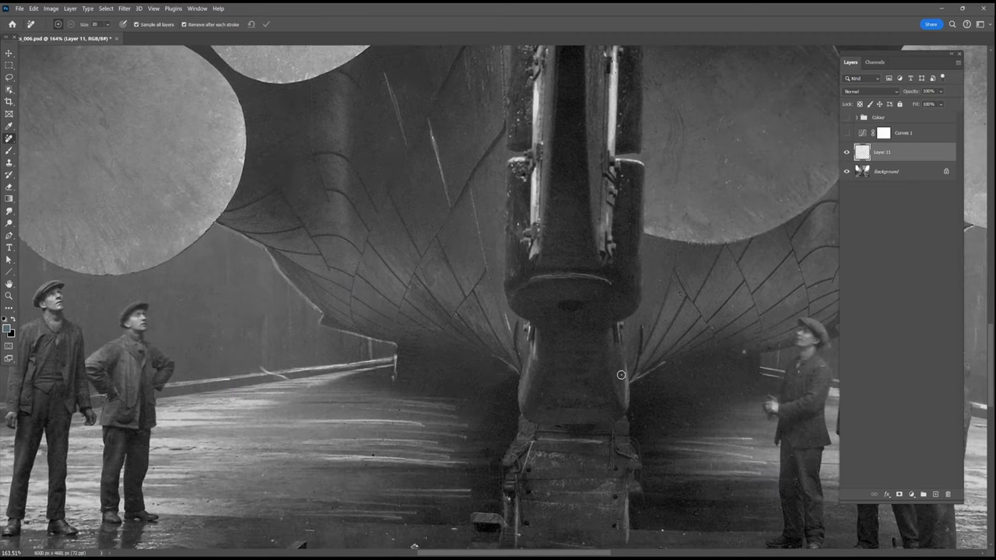
Remove the light streaks from the dock floor beneath the hull and a faint scratch from the hull bottom
drag(419, 515, 371, 512)
drag(472, 491, 392, 490)
drag(460, 452, 398, 457)
drag(426, 425, 313, 421)
drag(469, 410, 383, 400)
drag(476, 144, 467, 165)
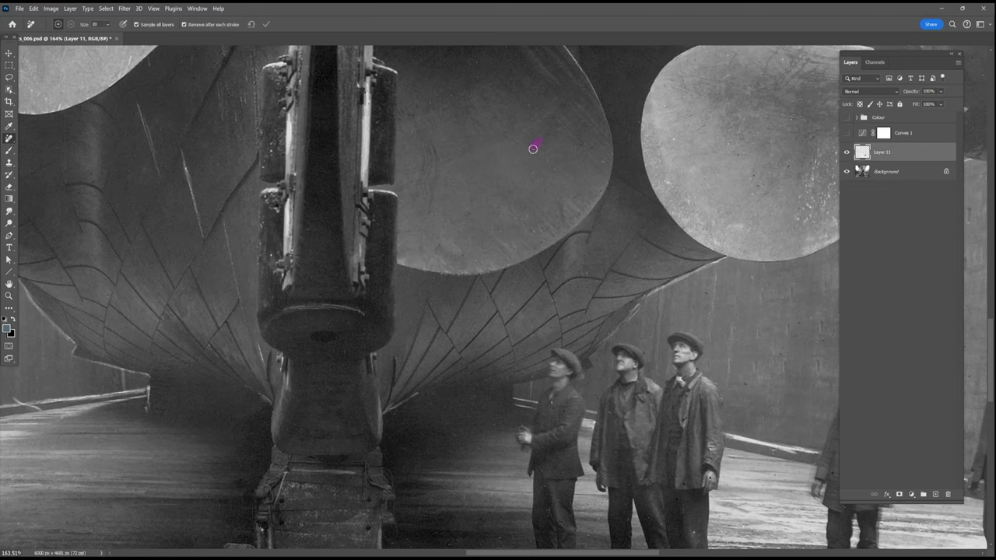
Retouch specks on the right propeller, the right-hand blades of the central propeller and the wall behind them
mouse_move(548, 162)
mouse_down()
mouse_move(505, 268)
mouse_move(554, 169)
mouse_up()
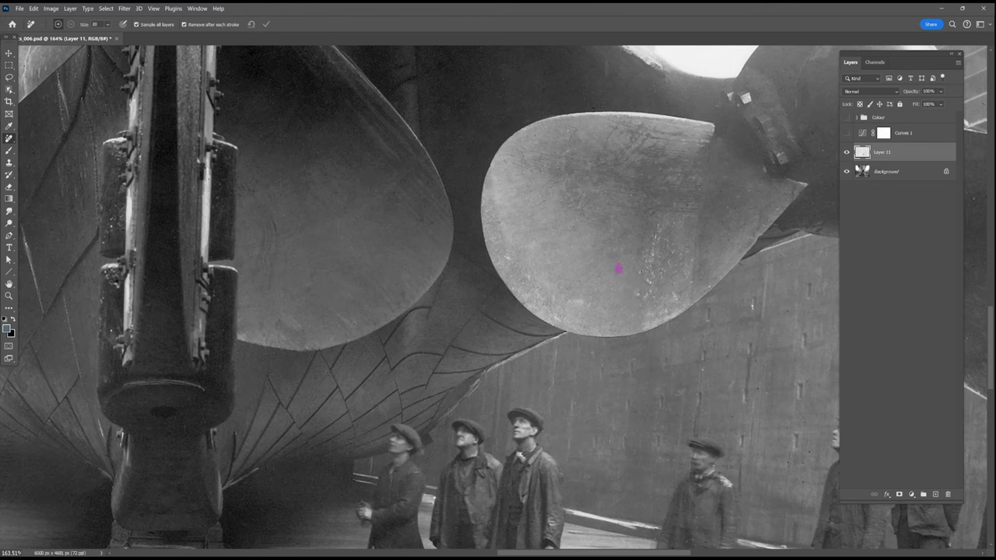
click(686, 413)
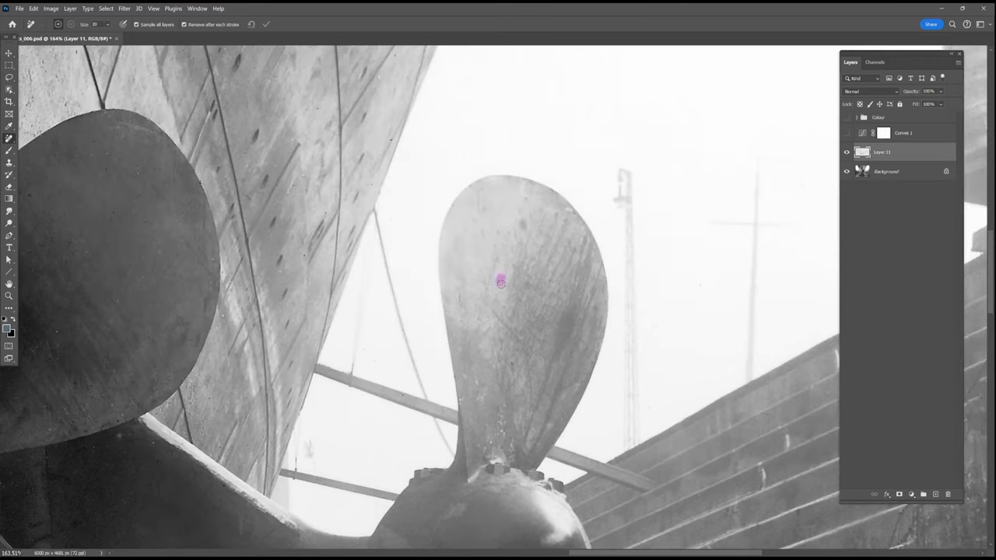
click(403, 396)
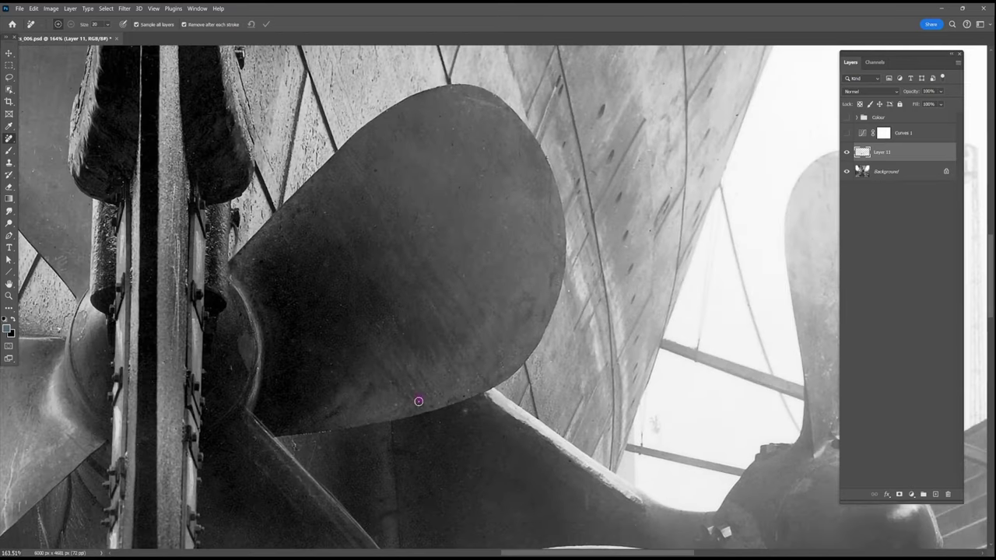
click(226, 357)
click(330, 367)
Remove dust spots and small marks from the plating on the right side of the hull up to its upper edge
click(498, 231)
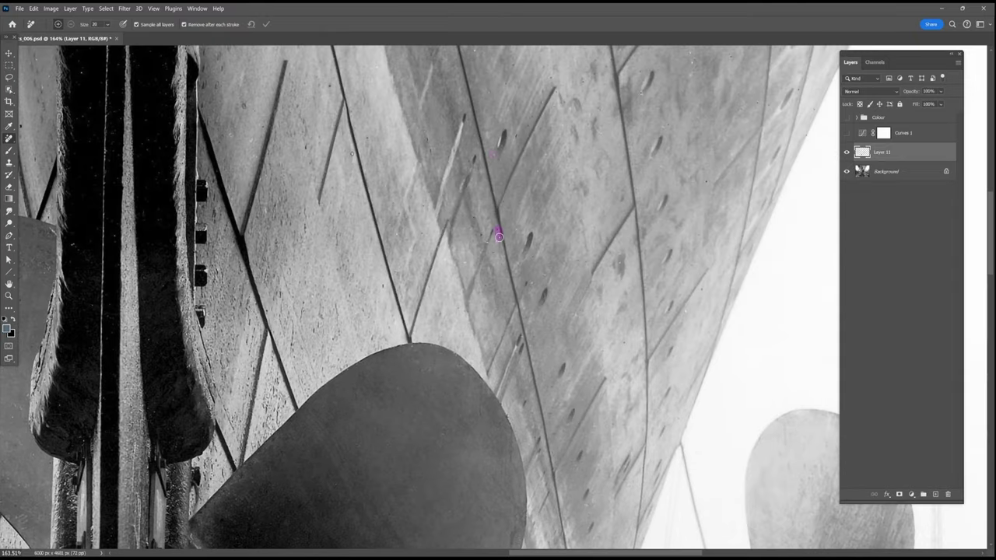
click(669, 152)
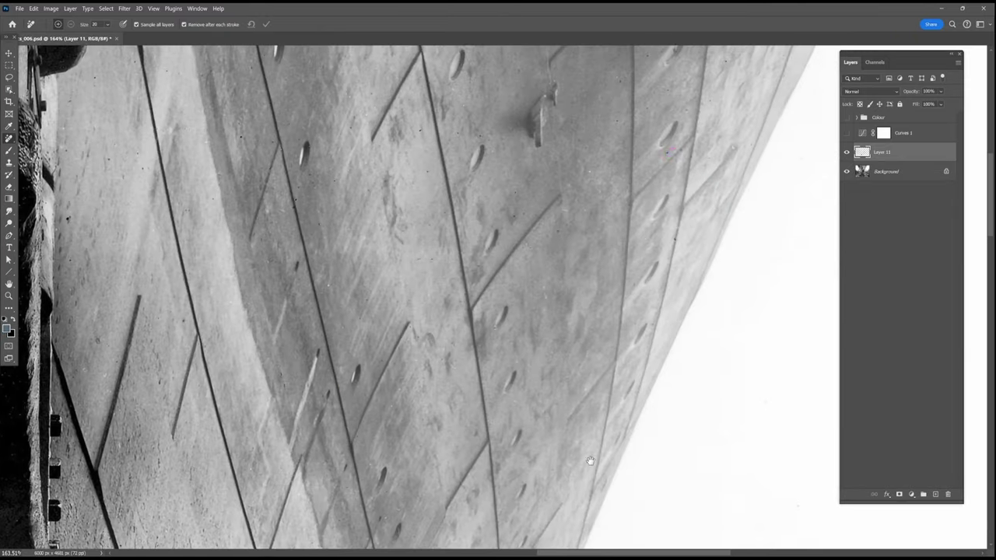
click(621, 119)
click(434, 257)
click(125, 177)
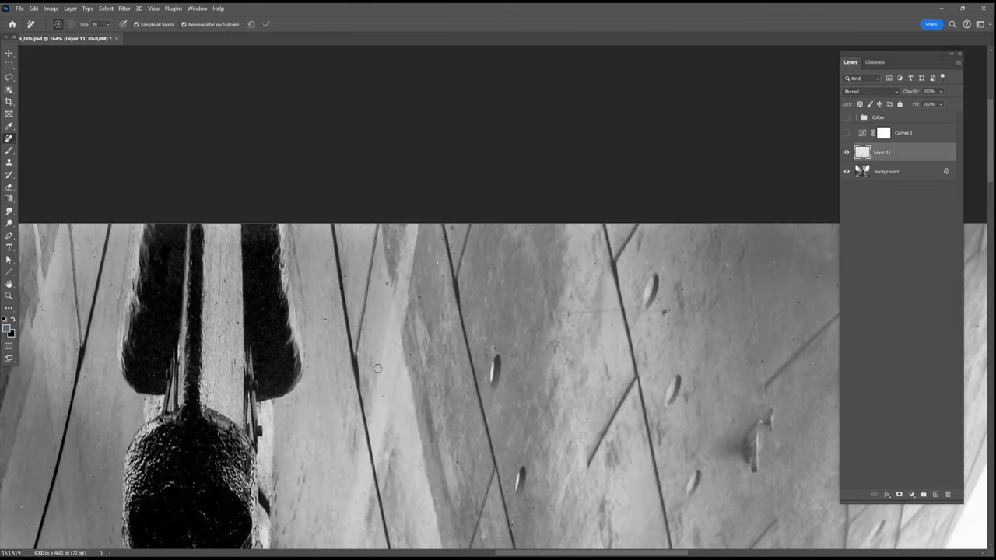
click(94, 257)
click(704, 242)
click(670, 322)
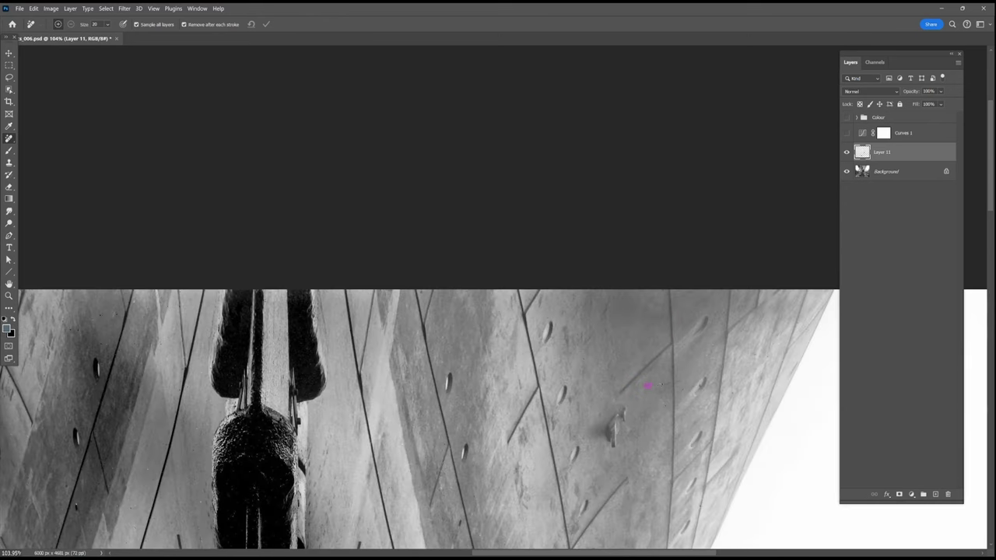
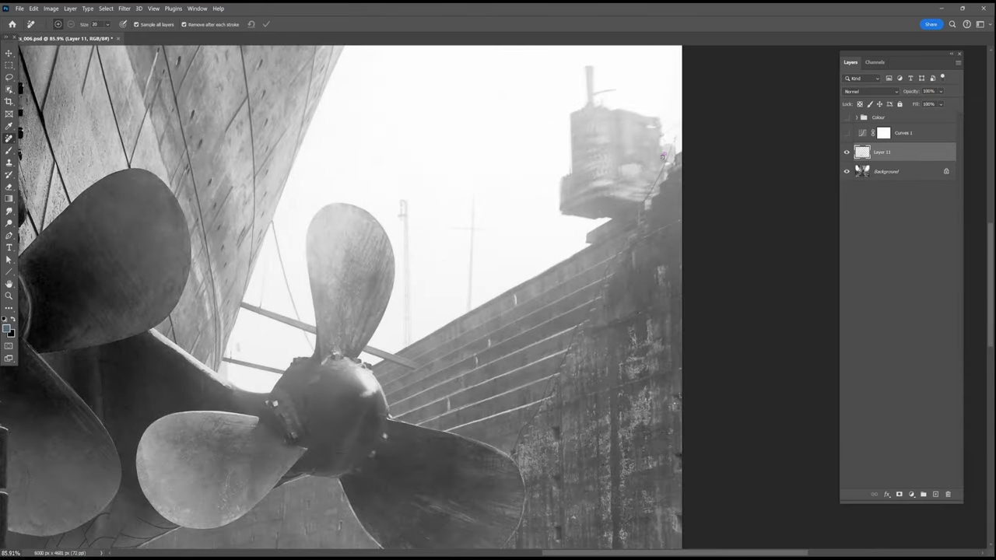
Remove the remaining dust specks from the dock wall, the debris-strewn floor and the dark foreground pit
drag(639, 393, 648, 410)
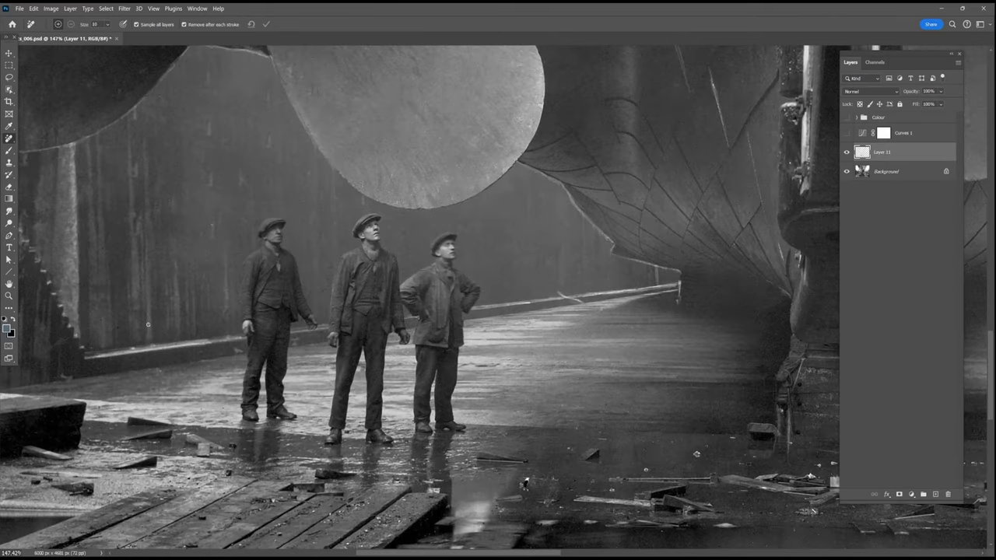
click(566, 394)
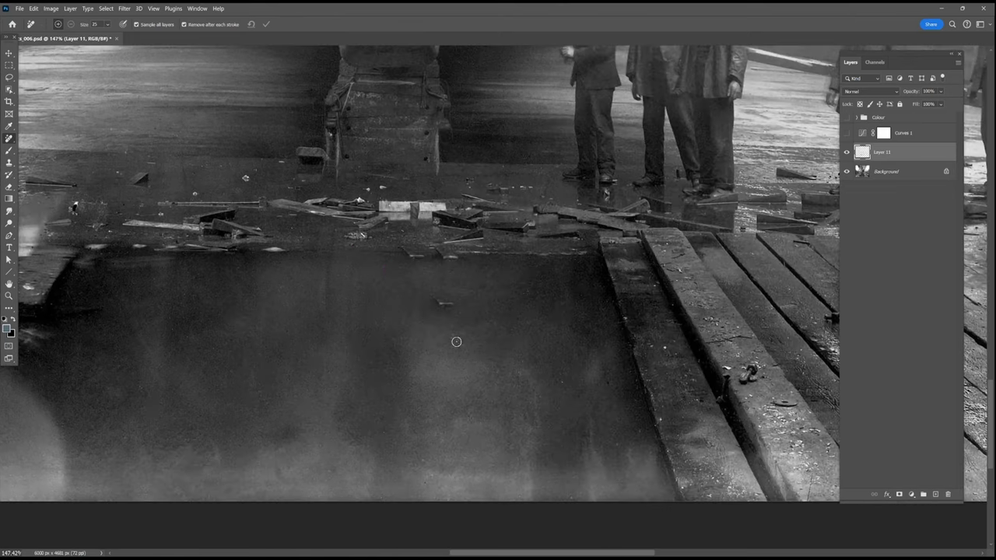
click(627, 317)
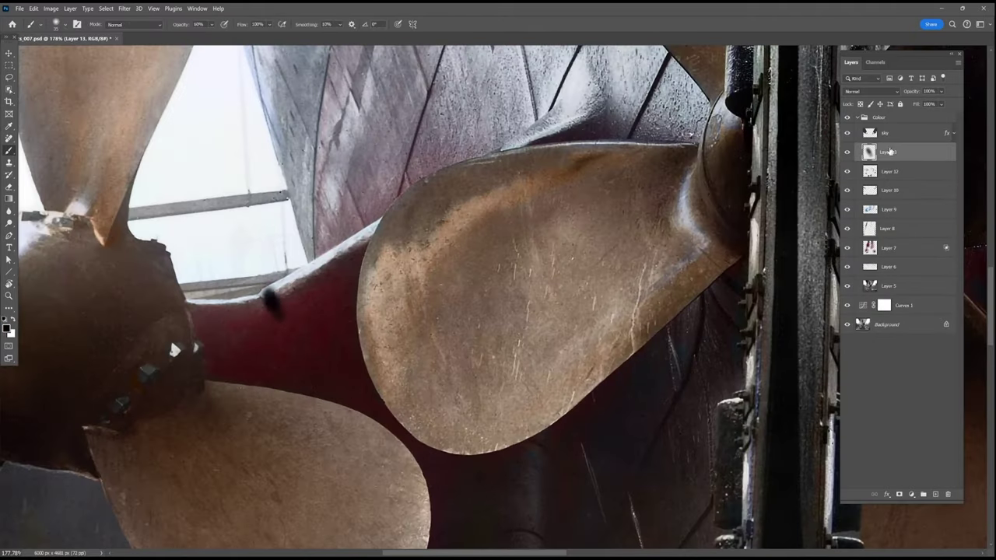
Set Layer 13's blend mode to Color and paint a neutral dark grey band along the upper edges of both red shaft arms
click(871, 91)
drag(307, 295, 361, 245)
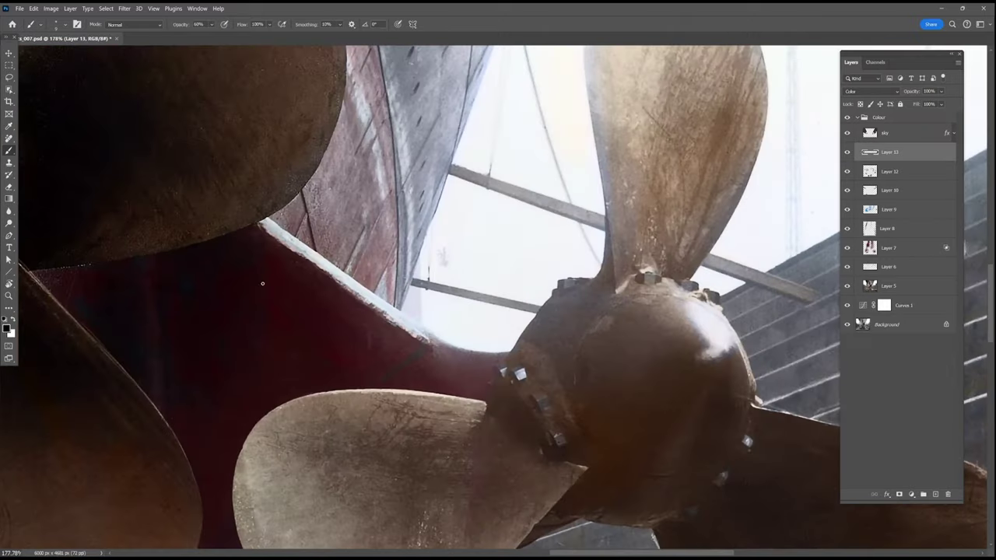
drag(317, 339, 283, 310)
alt+click(287, 337)
mouse_move(189, 259)
mouse_down()
mouse_move(184, 408)
mouse_move(167, 264)
mouse_move(227, 417)
mouse_move(337, 370)
mouse_up()
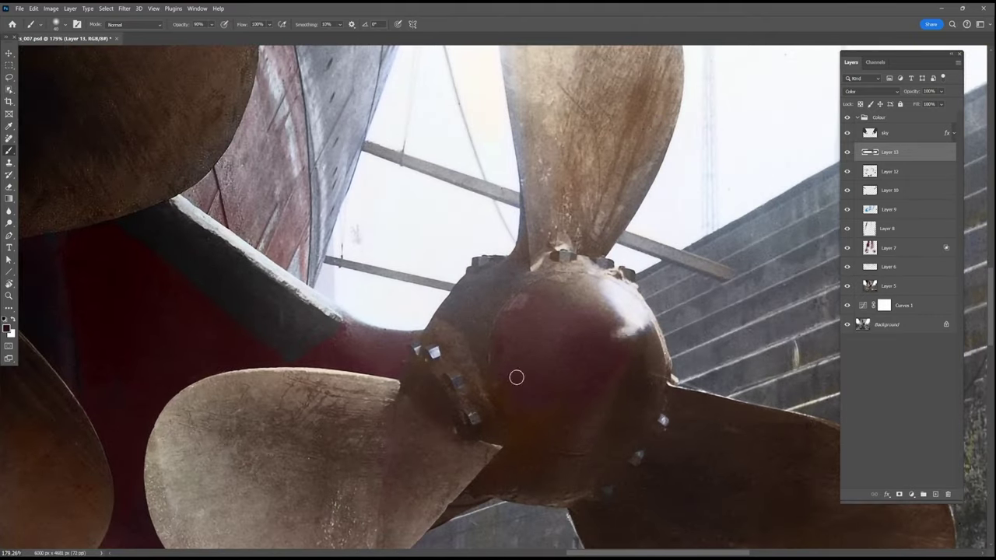
Paint the right propeller's round hub cap and two of its bolts with a brightened dark red
mouse_move(515, 377)
mouse_down()
mouse_move(609, 398)
mouse_move(642, 340)
mouse_move(608, 435)
mouse_move(573, 310)
mouse_move(545, 387)
mouse_up()
key(F6)
drag(72, 280, 84, 280)
drag(453, 381, 473, 420)
alt+click(556, 370)
mouse_move(556, 371)
mouse_down()
mouse_move(584, 394)
mouse_move(567, 427)
mouse_move(536, 319)
mouse_up()
scroll(656, 299, up, 1)
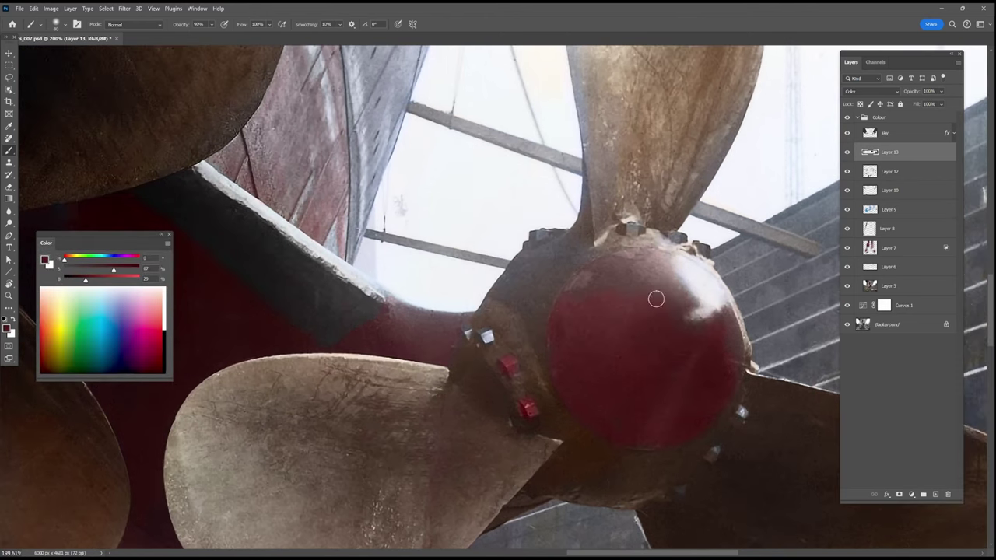
Finish the red on the right hub cap and paint the left propeller's hub cap dark red at 80% opacity
alt+click(631, 462)
key(4)
key(8)
alt+click(634, 411)
scroll(737, 486, down, 5)
scroll(321, 421, up, 5)
drag(376, 323, 399, 403)
mouse_move(342, 378)
mouse_down()
mouse_move(285, 371)
mouse_move(260, 417)
mouse_move(382, 373)
mouse_move(388, 337)
mouse_up()
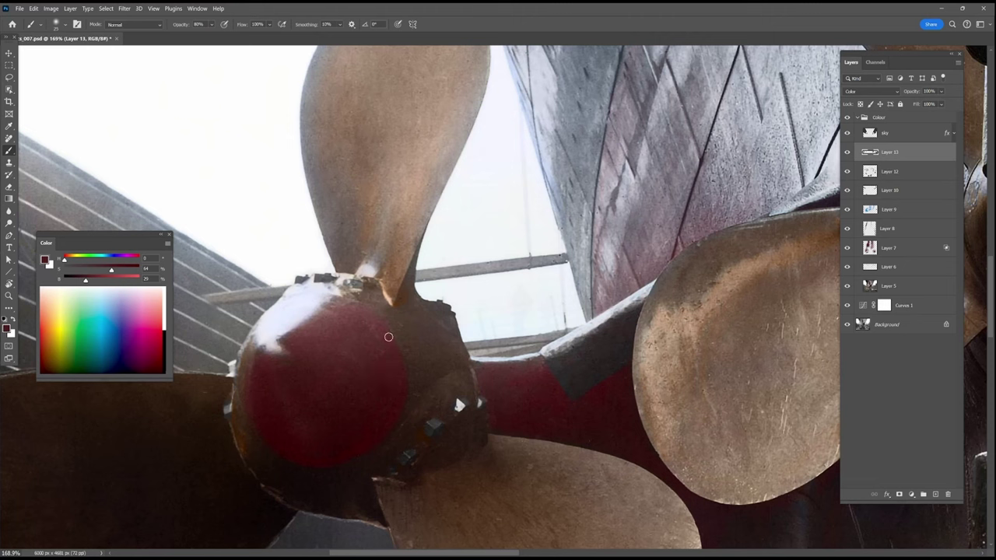
alt+click(228, 413)
scroll(362, 266, down, 7)
scroll(545, 261, up, 2)
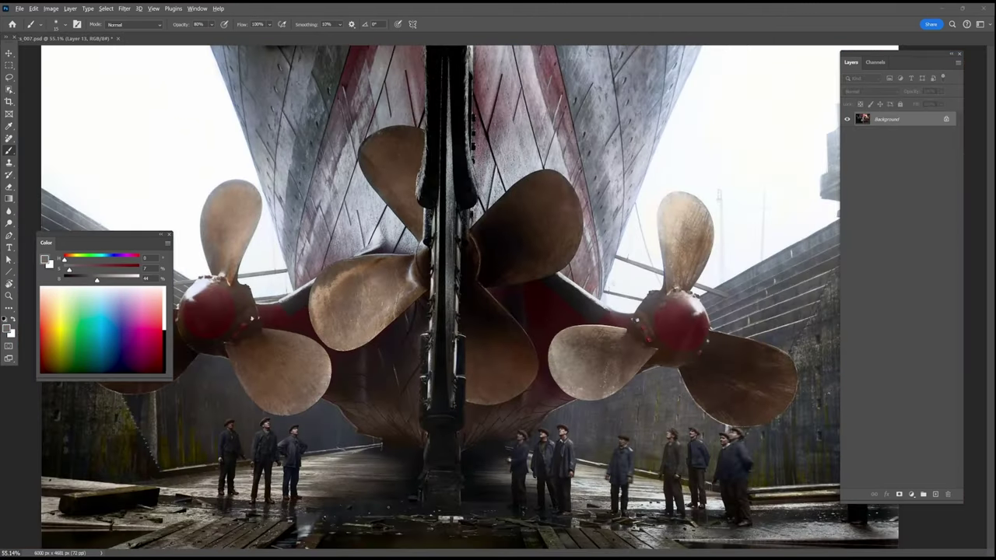
Softly mute the bronze tint of the lighter propeller blades with a large grey brush at 20% opacity
key(bracketright)
key(bracketright)
key(bracketright)
key(bracketright)
key(bracketright)
key(bracketright)
key(bracketright)
key(bracketright)
key(2)
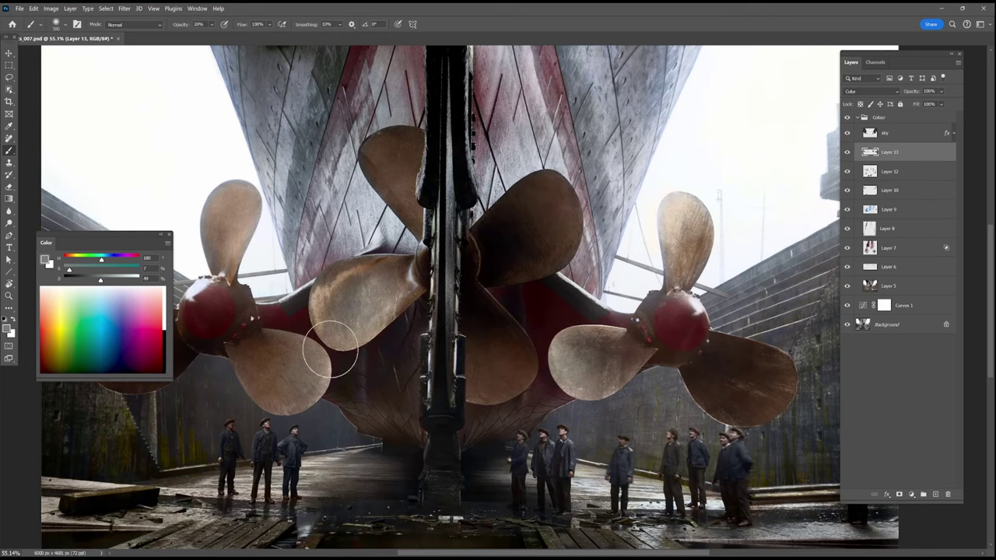
Tint the outer ring of the right propeller's hub with dark red sampled from its cap, using a smaller brush
scroll(717, 332, up, 4)
alt+click(649, 349)
key(bracketleft)
key(bracketleft)
key(bracketleft)
key(bracketleft)
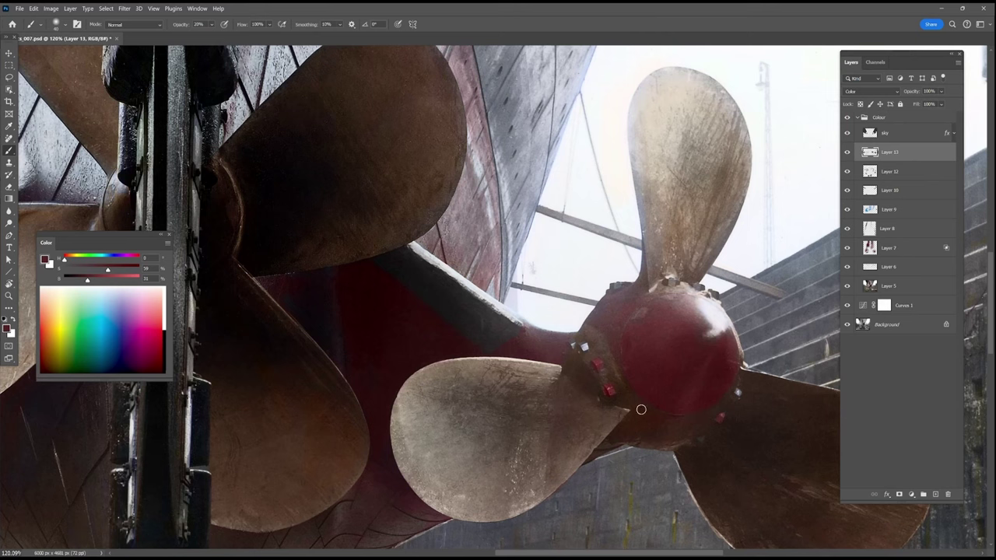
Paint the bolts around the right propeller's hub red with the brush at 90% opacity
alt+click(605, 369)
key(9)
alt+click(589, 333)
alt+click(600, 368)
alt+click(491, 353)
alt+click(602, 359)
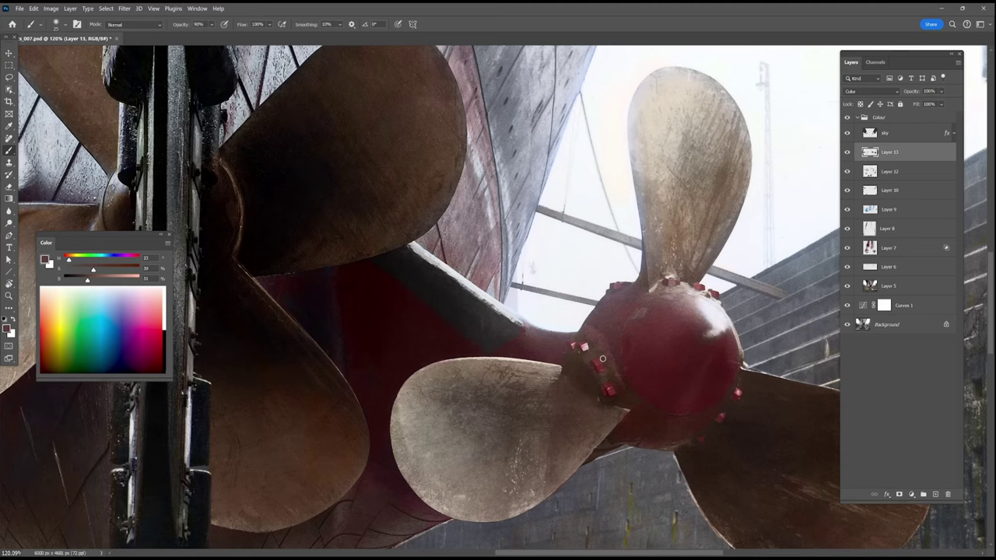
Paint the dark hull area behind the central propeller's right-hand blades with sampled dark red
drag(319, 299, 519, 314)
alt+click(519, 313)
key(bracketright)
key(bracketright)
key(bracketright)
key(bracketright)
key(bracketright)
scroll(589, 361, left, 4)
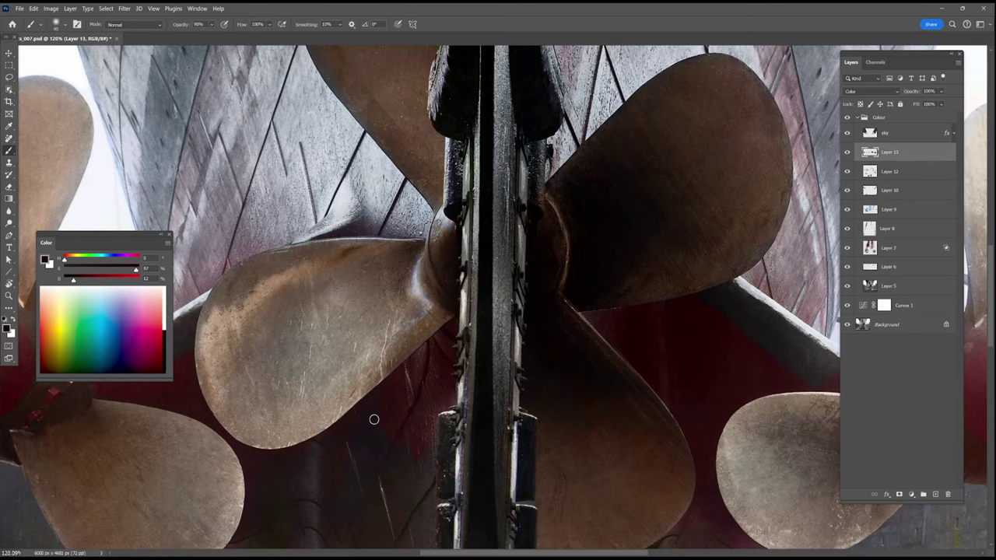
Blend dark red over the lower hull beneath the central propeller's left blade at 20% brush opacity
scroll(400, 487, up, 3)
key(2)
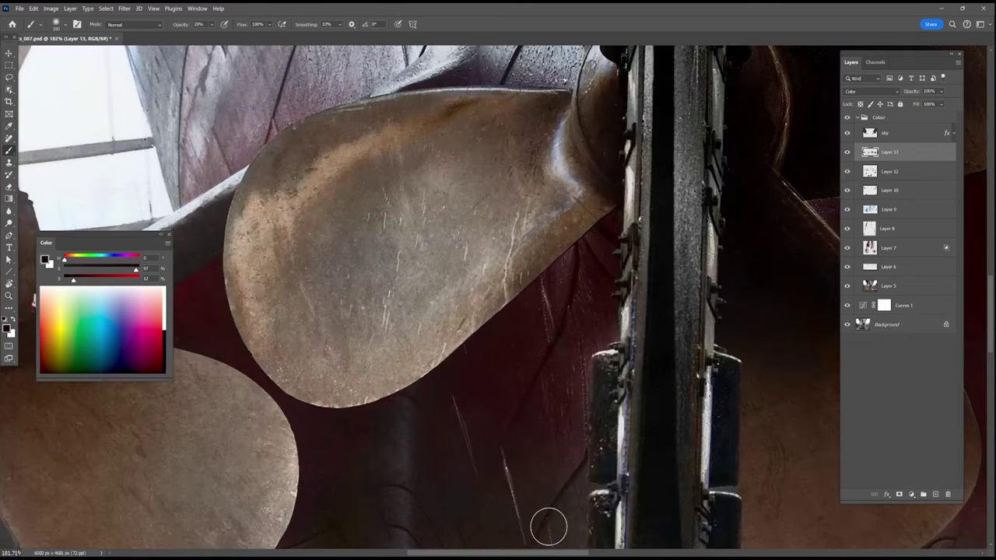
drag(548, 527, 551, 371)
scroll(468, 350, down, 4)
alt+click(488, 369)
key(bracketright)
key(bracketright)
key(bracketright)
key(bracketright)
key(bracketright)
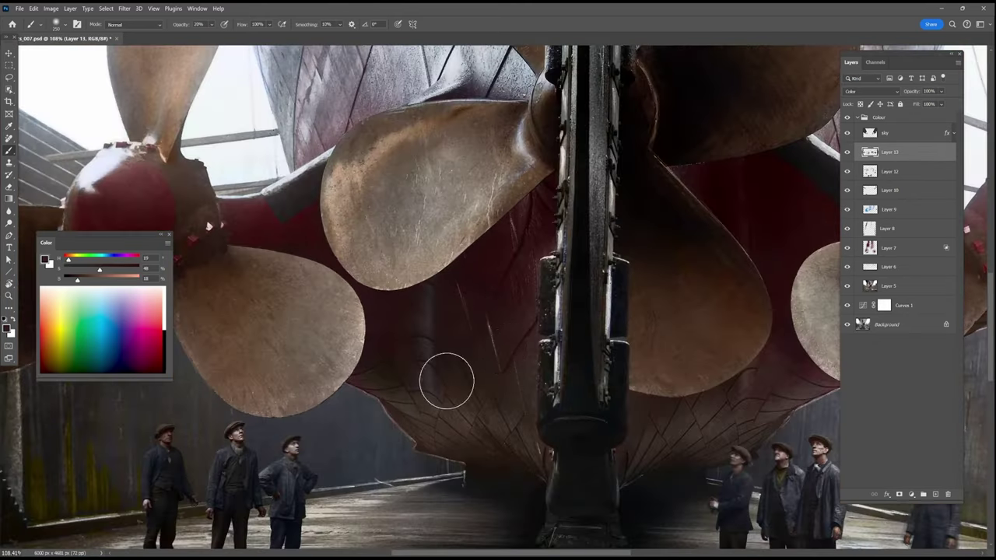
Extend the dark red over the outer part of the left propeller's hub with a small soft brush
scroll(499, 355, down, 3)
scroll(233, 233, up, 6)
alt+click(370, 304)
key(bracketleft)
key(bracketleft)
key(bracketleft)
key(bracketleft)
key(bracketleft)
key(bracketleft)
key(bracketleft)
key(bracketleft)
key(bracketleft)
key(bracketleft)
mouse_move(404, 278)
mouse_down()
mouse_move(436, 289)
mouse_move(392, 335)
mouse_move(233, 371)
mouse_up()
Lower the red's saturation and tint the shadowed lower edge of the left propeller's hub
key(bracketleft)
drag(116, 269, 93, 270)
key(bracketright)
key(bracketright)
drag(260, 360, 308, 399)
key(bracketleft)
key(bracketleft)
Tint both visible sides of the central propeller's hub with sampled dark red at 40% brush opacity
key(4)
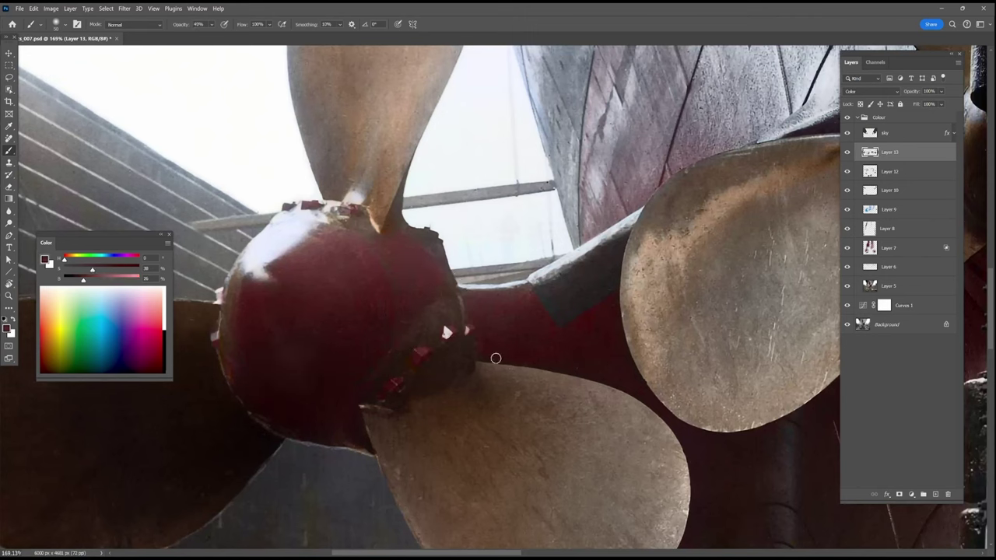
scroll(605, 297, right, 5)
alt+click(603, 233)
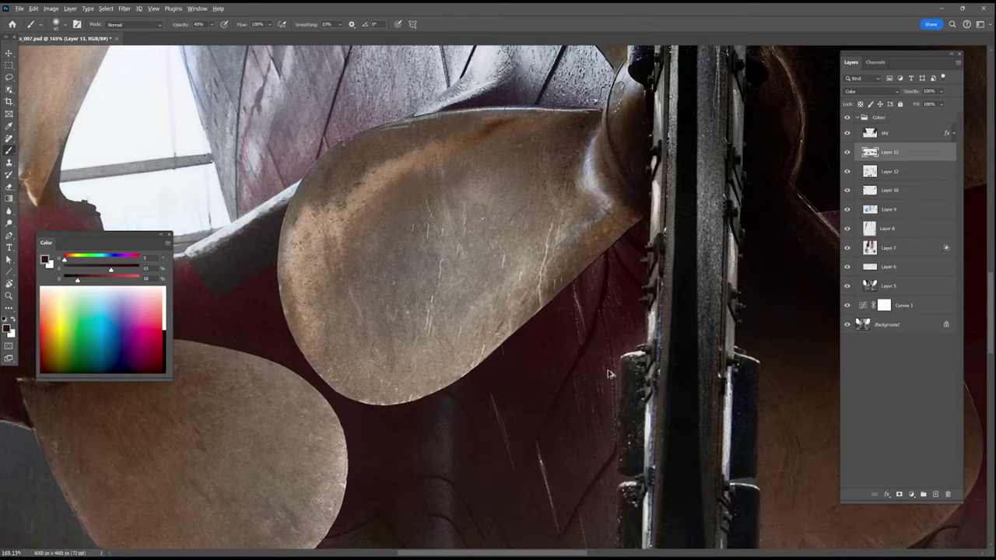
scroll(609, 374, up, 2)
alt+click(633, 210)
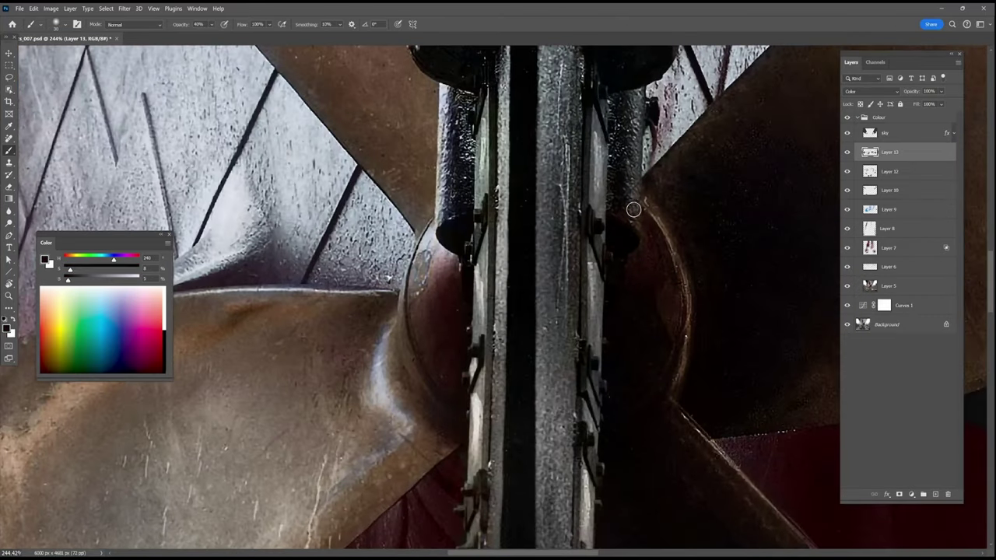
scroll(617, 248, down, 3)
alt+click(636, 268)
Add a new layer in Color blend mode and paint the rudder post's front face dark red at 90% opacity
key(bracketright)
key(bracketright)
key(ctrl+alt+shift+n)
key(9)
drag(583, 131, 576, 406)
key(alt+shift+c)
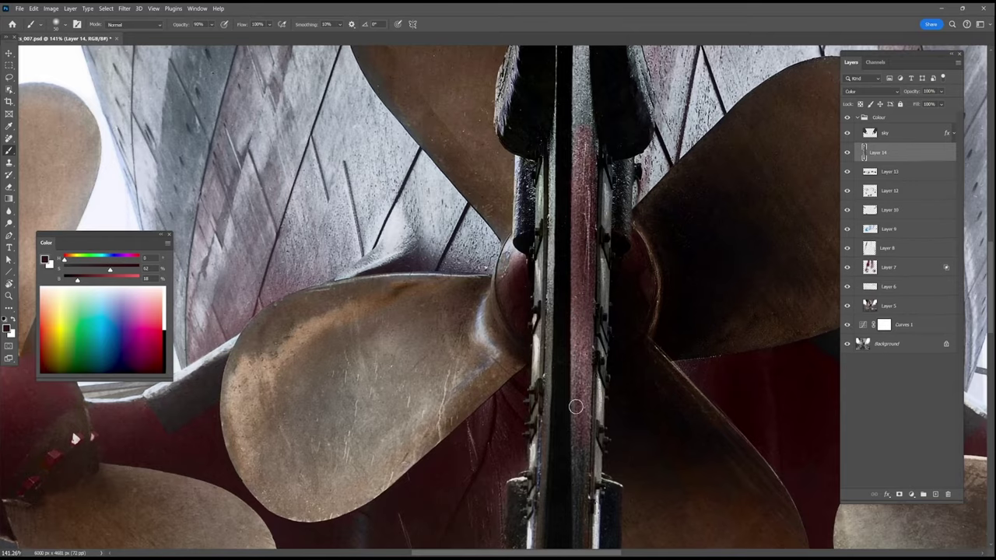
Tint the upper rudder post and its thick dark side pieces dark red at 100% brush opacity
scroll(576, 406, down, 3)
scroll(573, 98, down, 3)
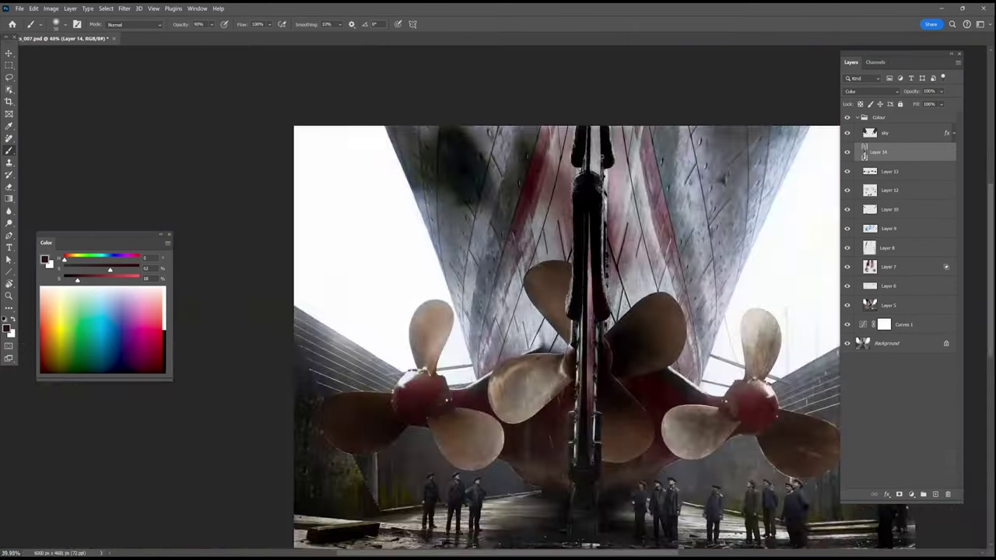
scroll(610, 98, up, 5)
key(0)
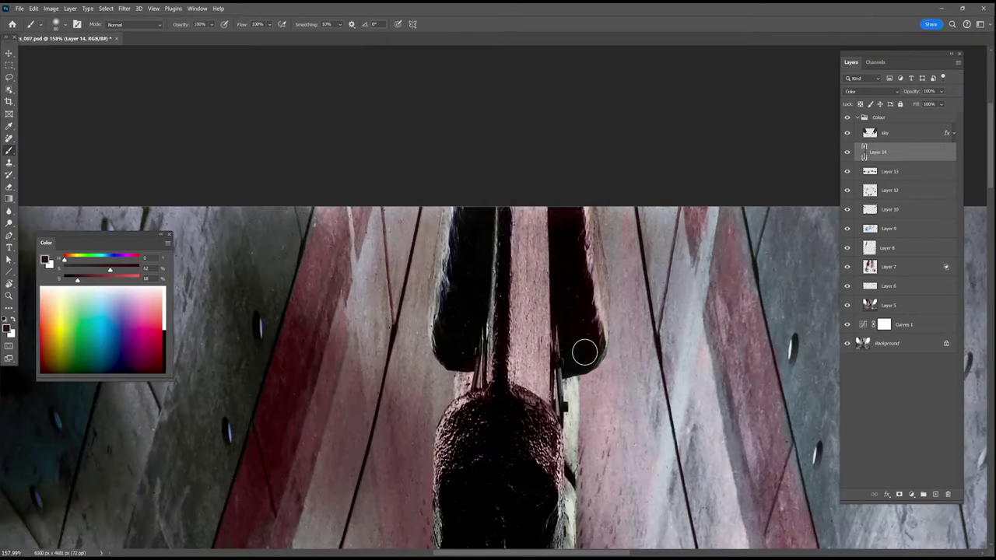
scroll(506, 257, down, 8)
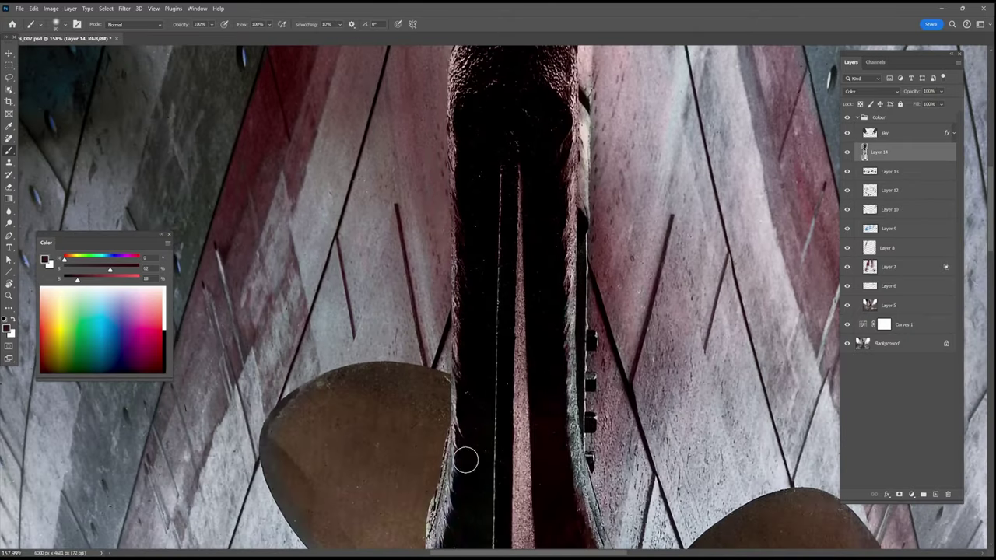
scroll(566, 416, down, 3)
alt+click(505, 464)
alt+click(511, 451)
alt+click(497, 416)
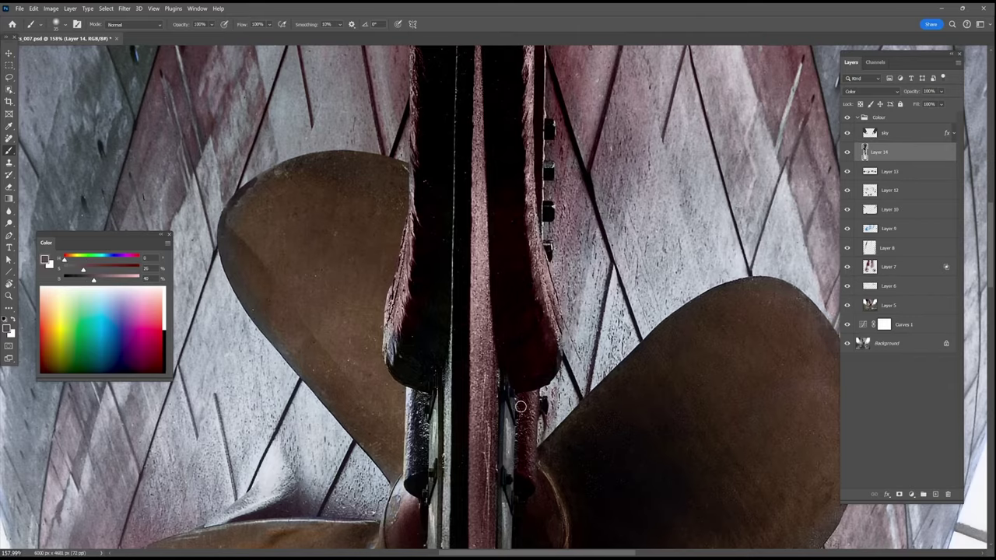
Paint the lower rudder post, its side blocks and its base with sampled dark reds
scroll(441, 393, down, 3)
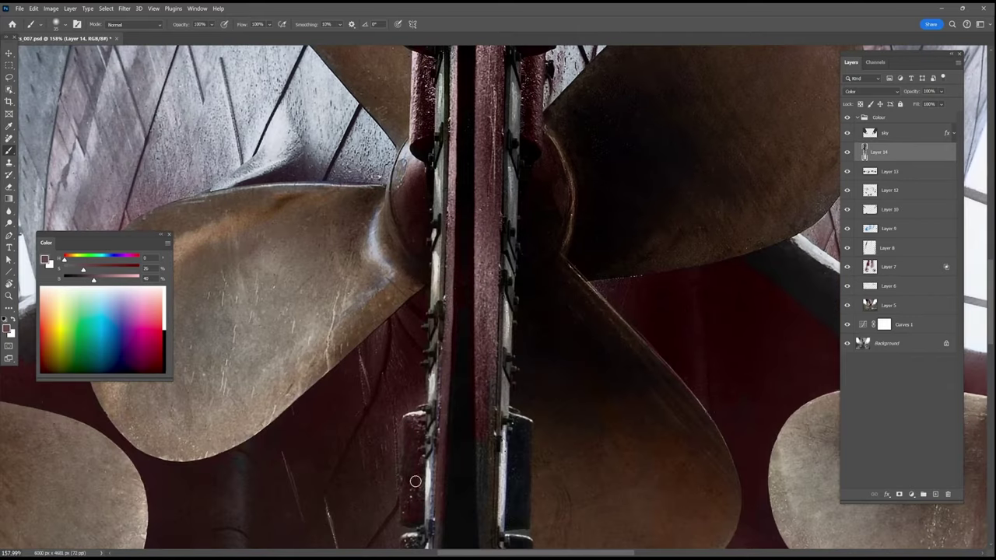
scroll(506, 454, down, 5)
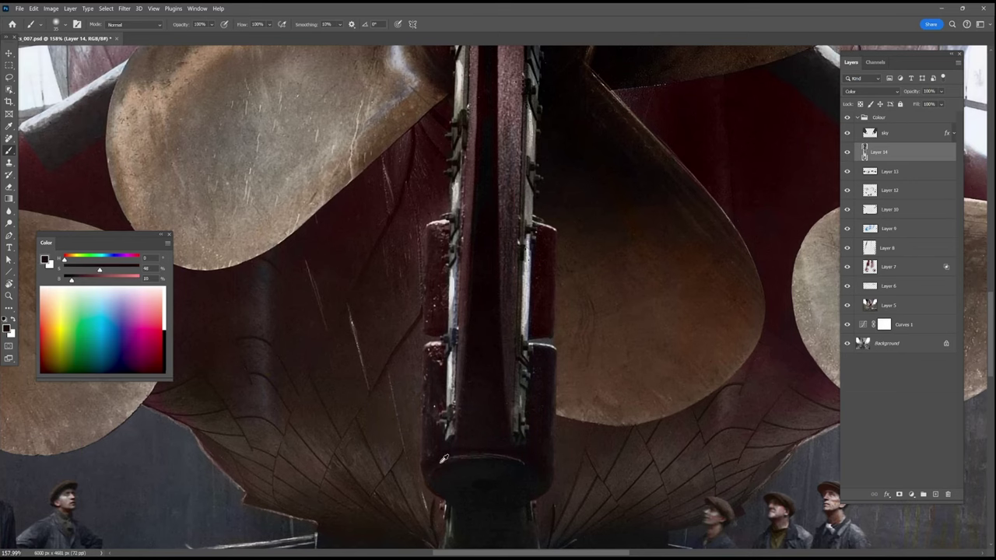
scroll(493, 367, down, 3)
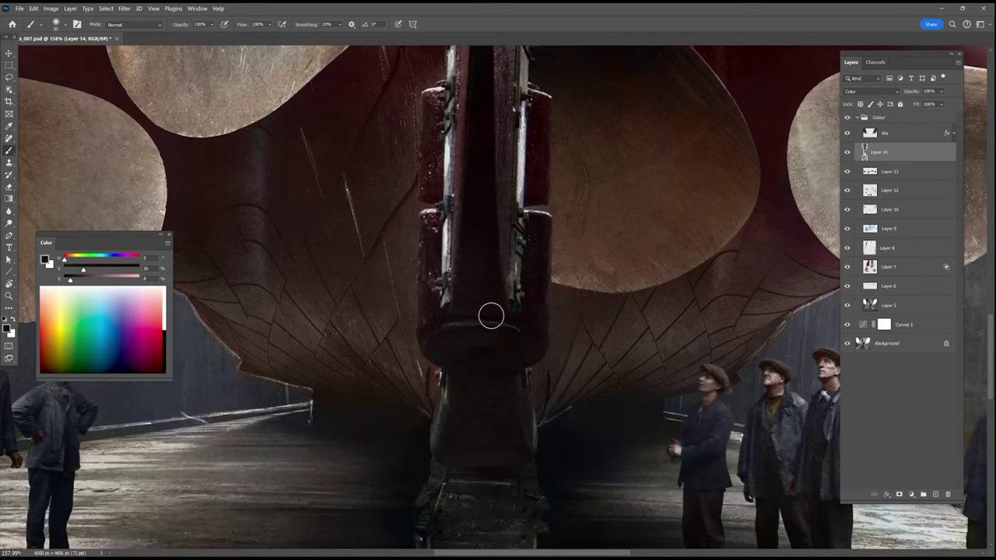
drag(482, 311, 476, 436)
alt+click(529, 285)
drag(499, 496, 491, 368)
scroll(504, 415, down, 8)
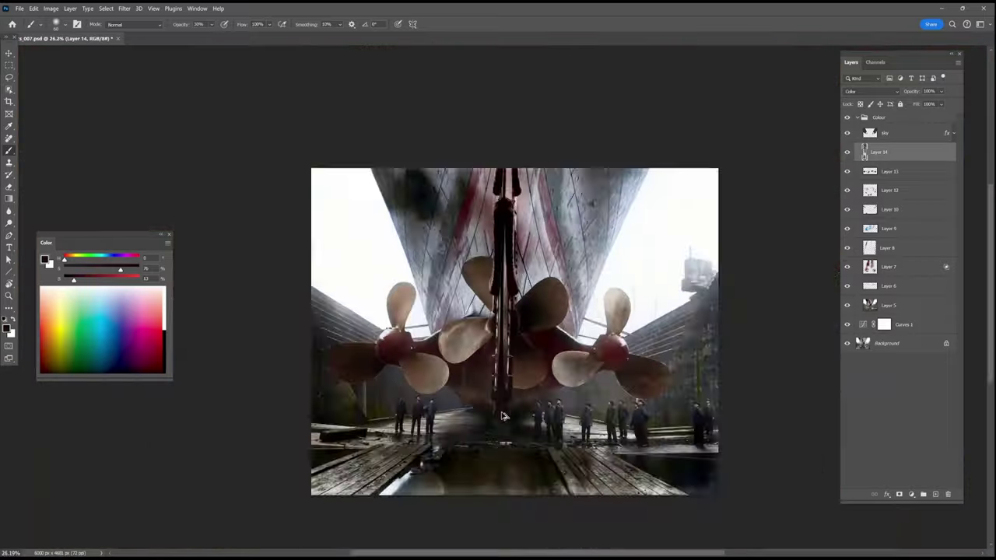
Neutralize the rudder post's light side strips with sampled greys and tone the shadows around its base with a dark tint at 40% opacity
scroll(502, 416, up, 6)
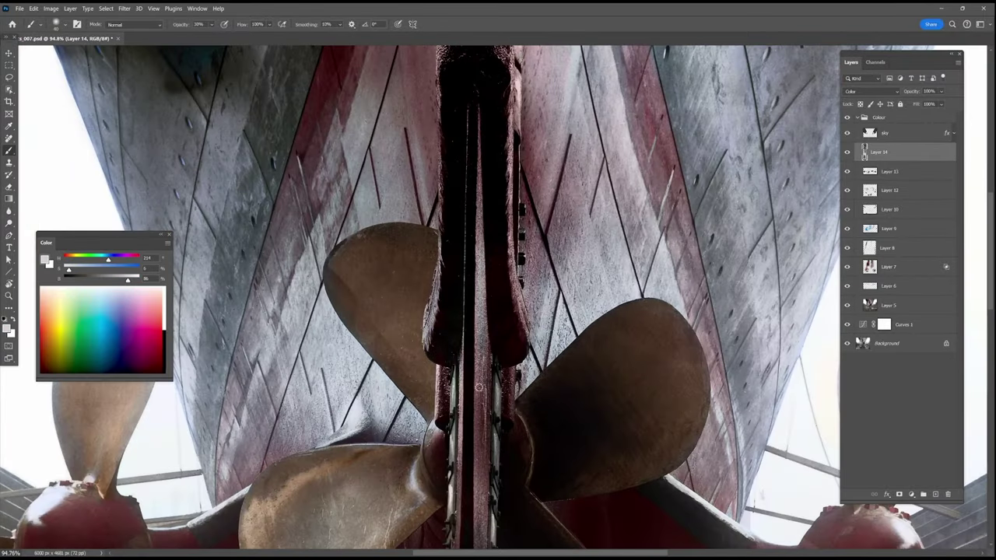
scroll(479, 387, up, 5)
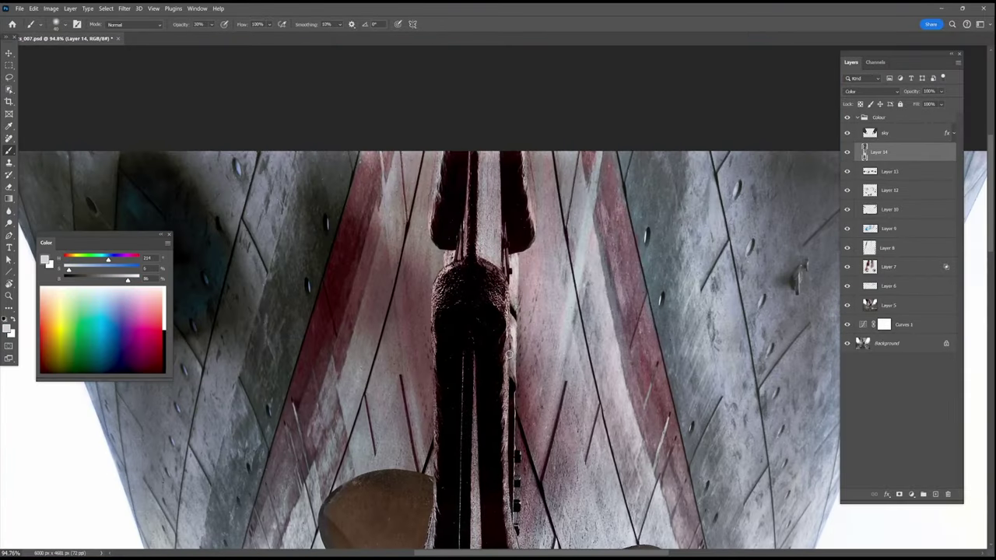
scroll(509, 355, down, 5)
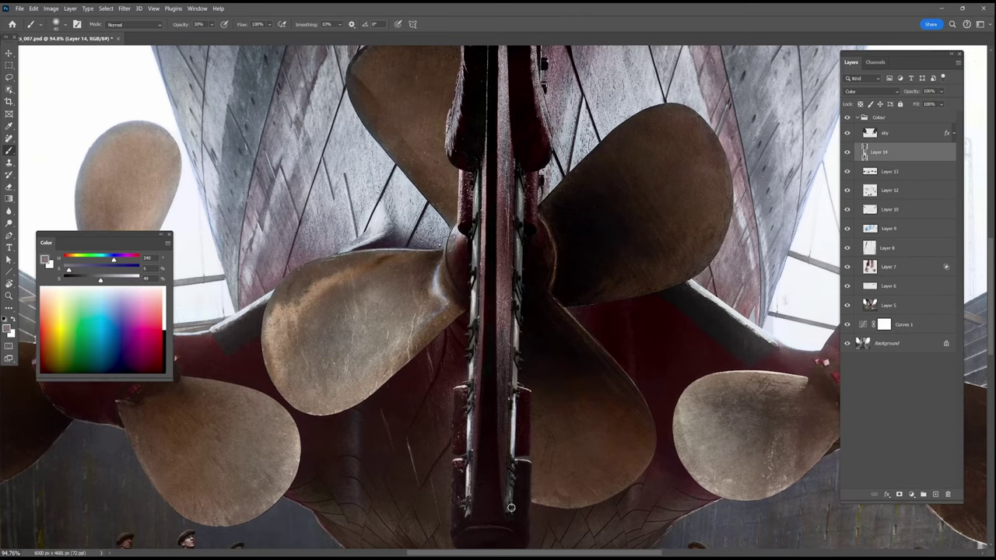
scroll(620, 448, down, 3)
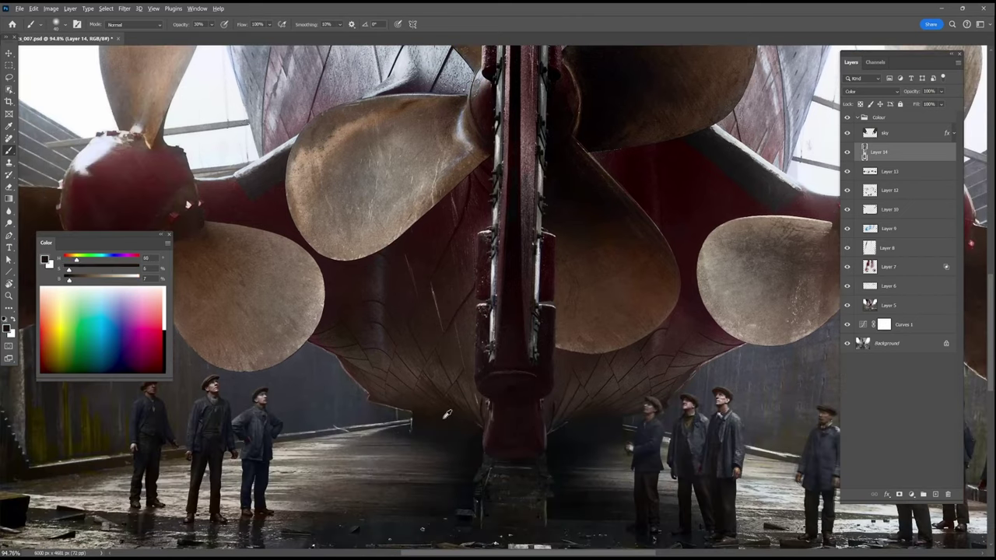
mouse_move(459, 440)
mouse_down()
mouse_move(437, 515)
mouse_move(511, 400)
mouse_up()
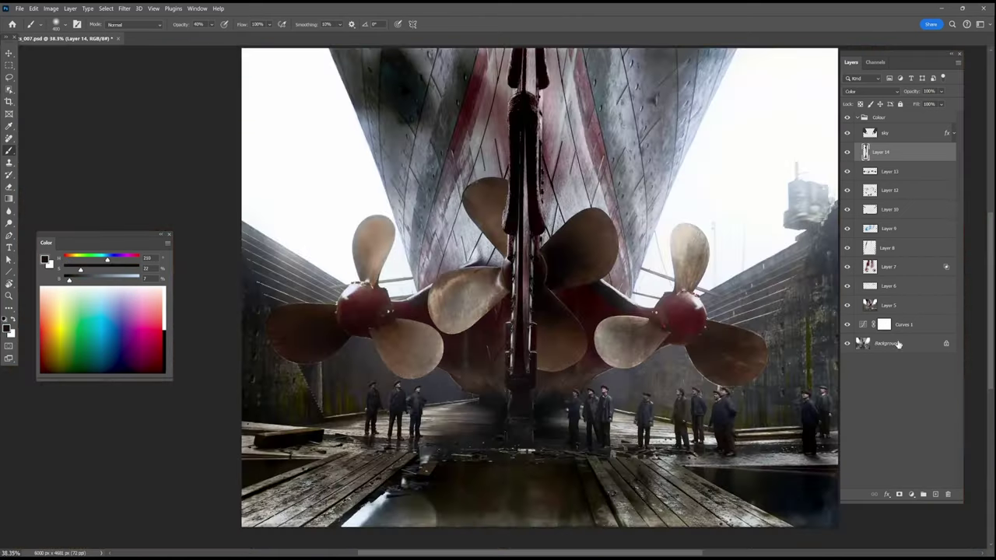
key(ctrl+0)
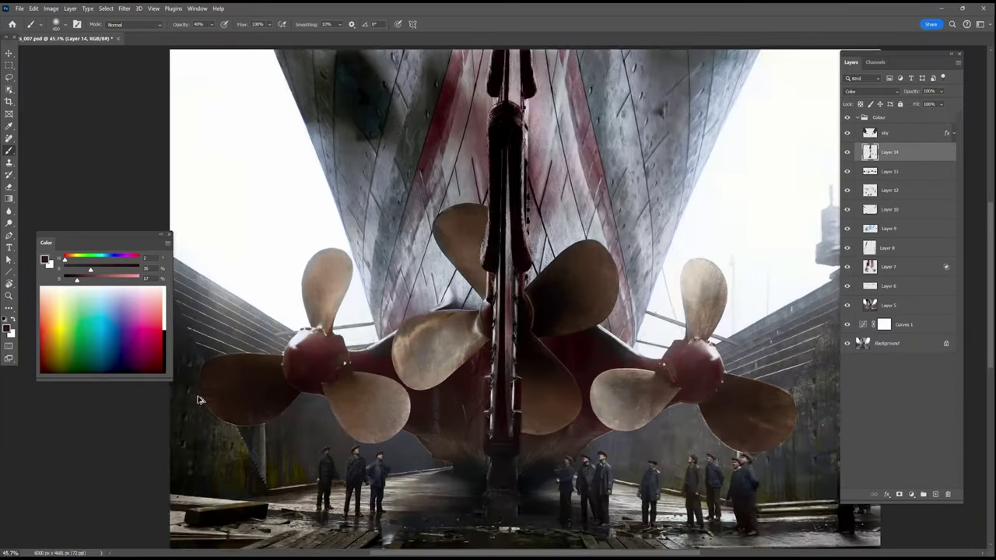